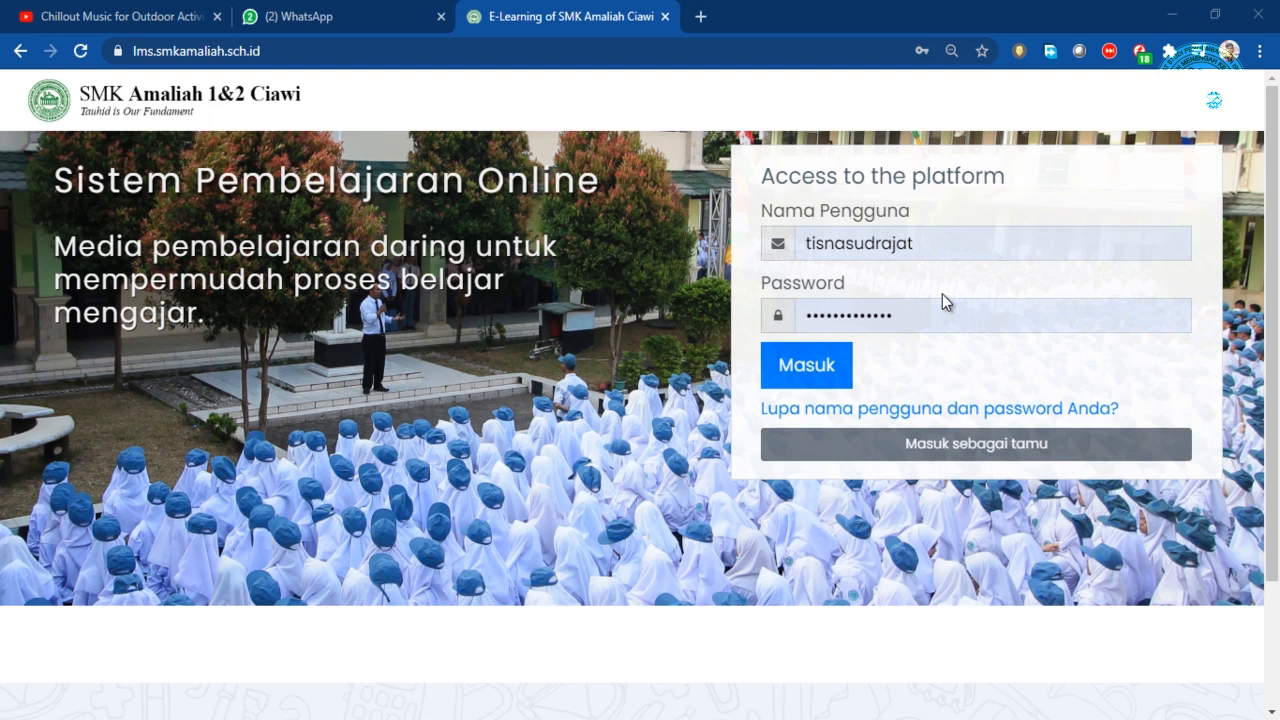
Log in with the prefilled credentials and open the course Produk Kreatif Kewirausahaan (XII MM)
{"action": "left_click", "coordinate": [838, 370]}
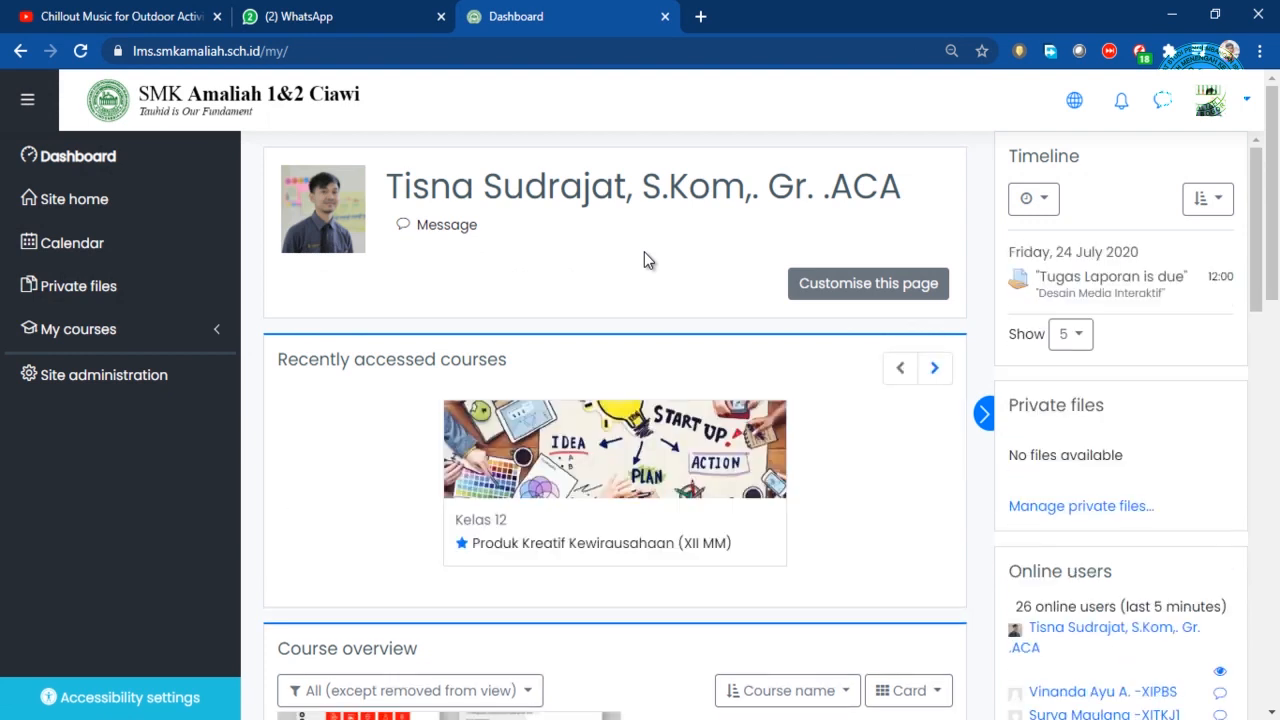
{"action": "scroll", "coordinate": [643, 252], "scroll_direction": "down", "scroll_amount": 1}
{"action": "scroll", "coordinate": [644, 254], "scroll_direction": "down", "scroll_amount": 1}
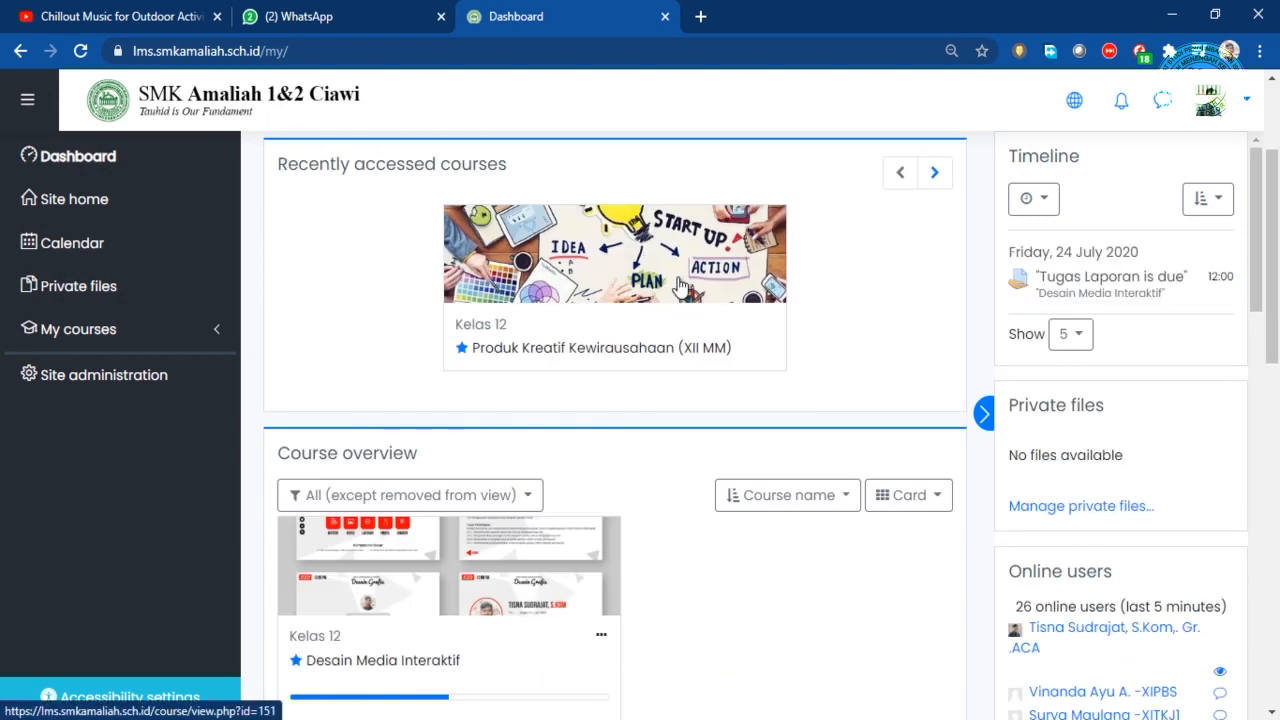
{"action": "left_click", "coordinate": [679, 287]}
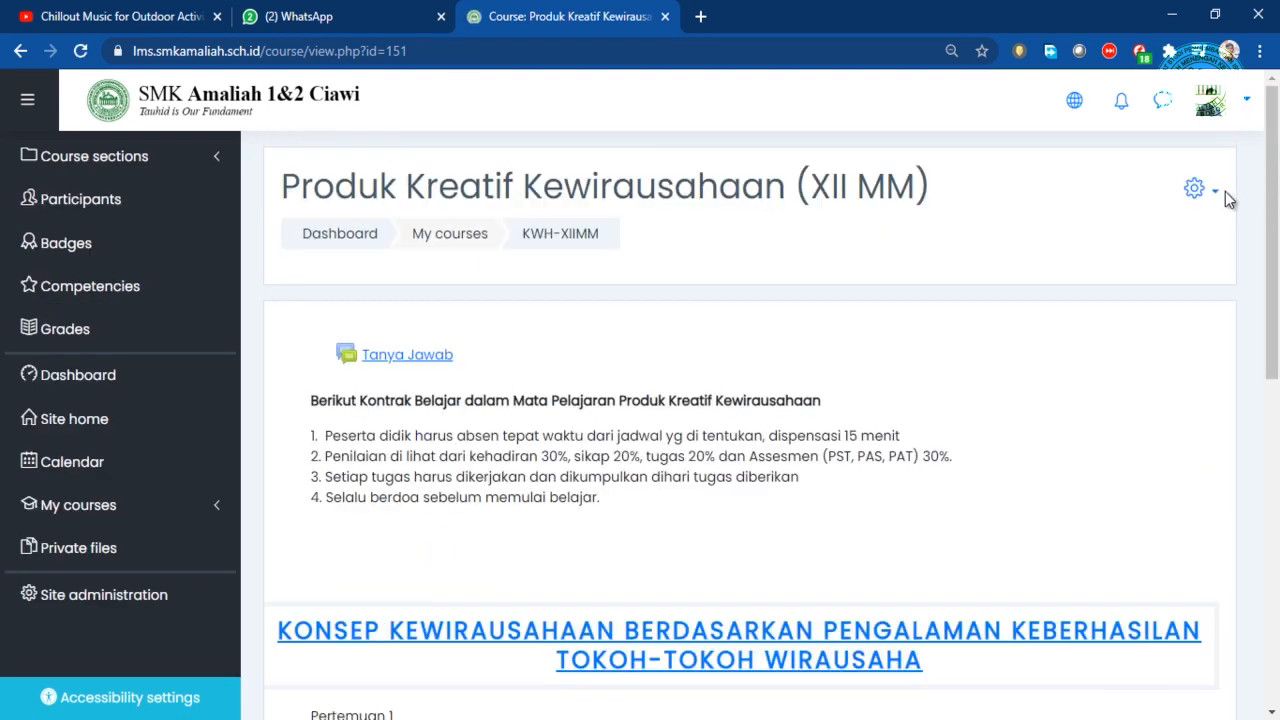
Switch the site language to Indonesian and turn on editing for the course
{"action": "left_click", "coordinate": [1215, 196]}
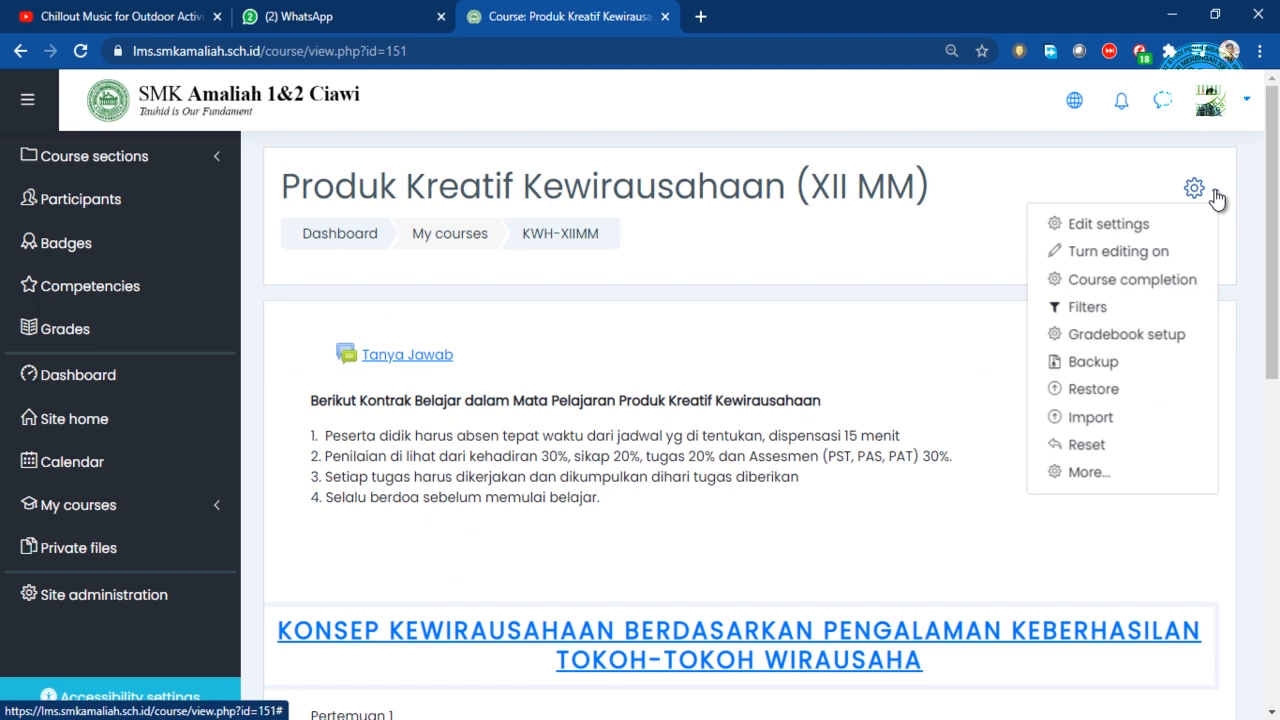
{"action": "left_click", "coordinate": [1215, 196]}
{"action": "left_click", "coordinate": [1215, 196]}
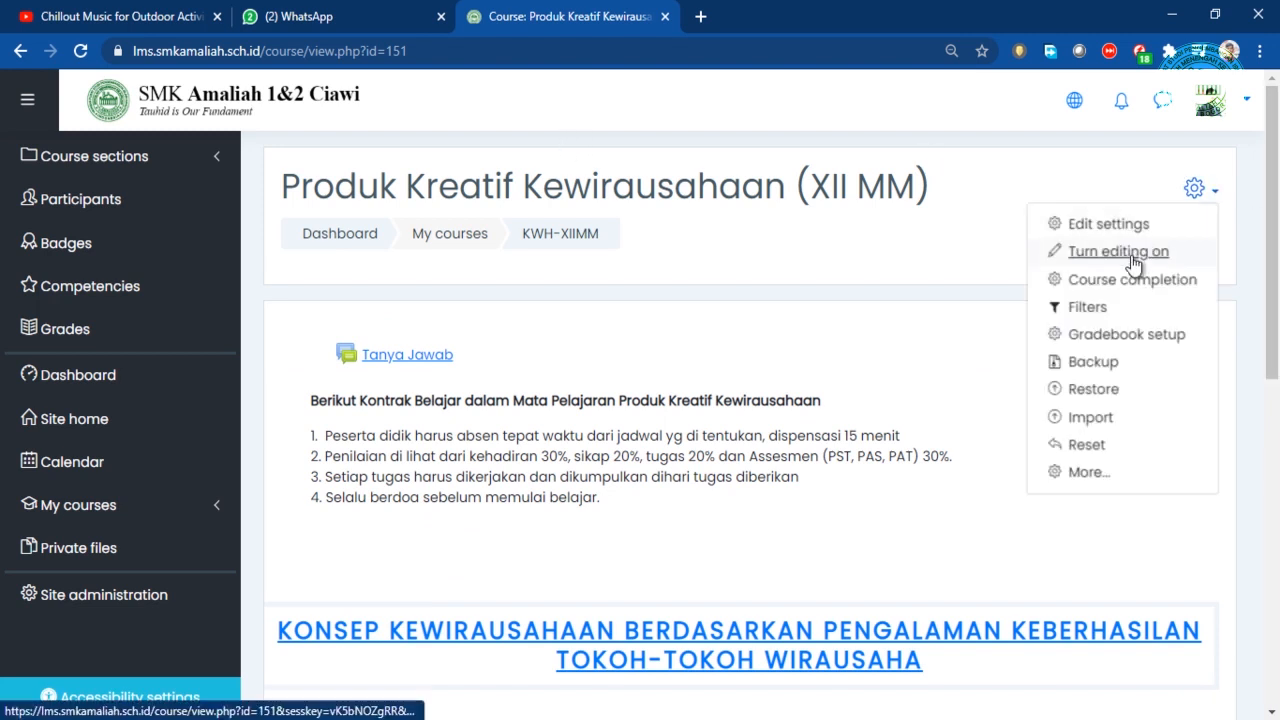
{"action": "left_click", "coordinate": [1073, 101]}
{"action": "left_click", "coordinate": [1024, 128]}
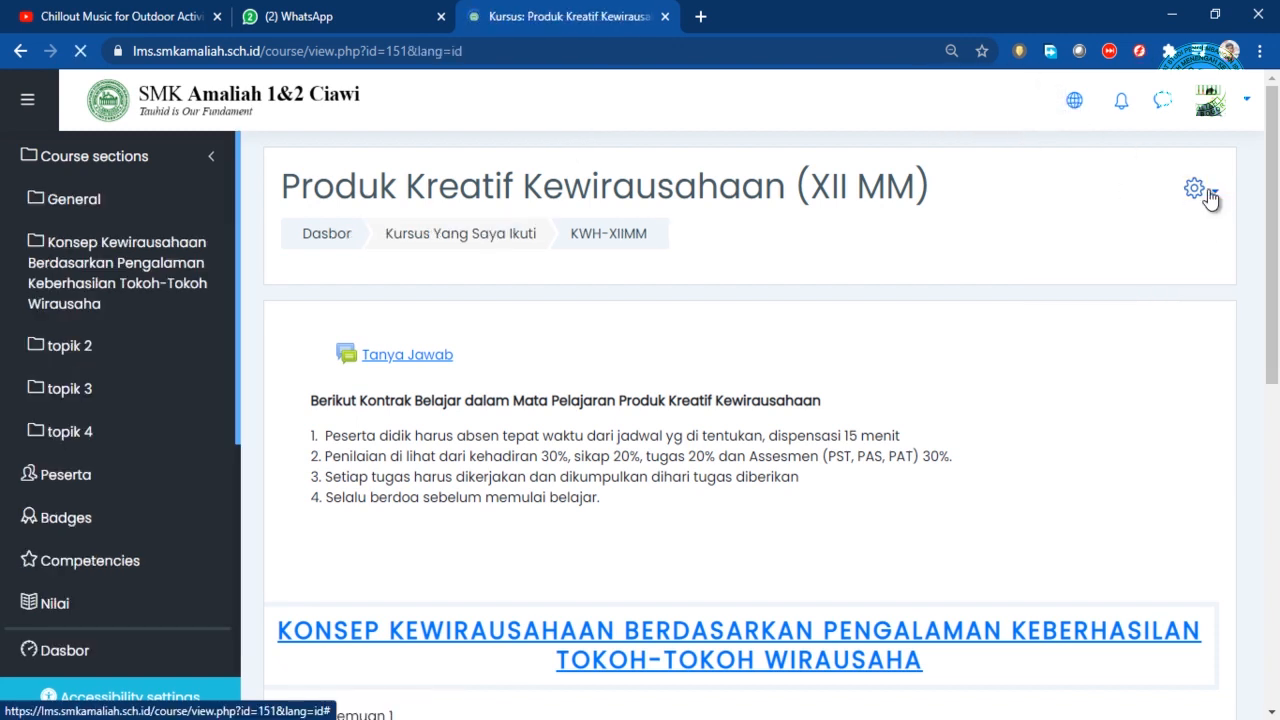
{"action": "left_click", "coordinate": [1200, 190]}
{"action": "left_click", "coordinate": [1136, 255]}
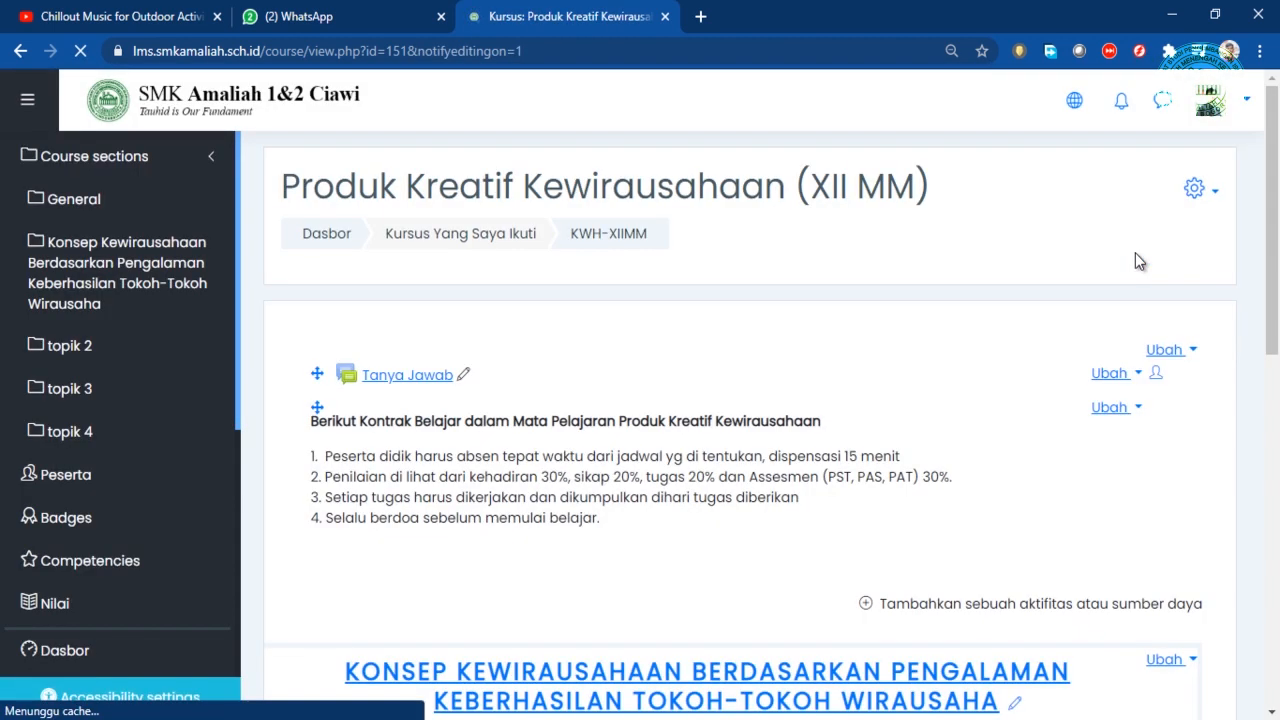
Add a new Label resource to the section on Konsep Kewirausahaan
{"action": "scroll", "coordinate": [1135, 261], "scroll_direction": "down", "scroll_amount": 1}
{"action": "scroll", "coordinate": [1138, 261], "scroll_direction": "down", "scroll_amount": 2}
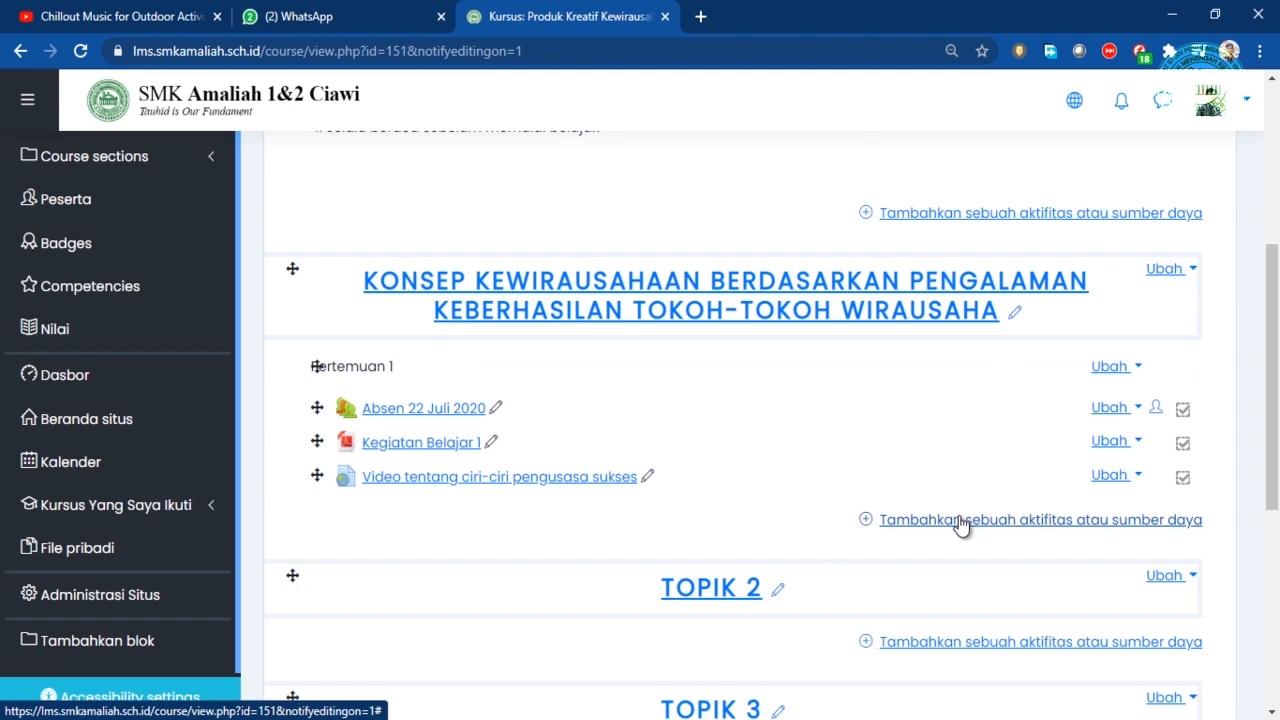
{"action": "left_click", "coordinate": [898, 522]}
{"action": "scroll", "coordinate": [549, 337], "scroll_direction": "down", "scroll_amount": 3}
{"action": "scroll", "coordinate": [549, 333], "scroll_direction": "down", "scroll_amount": 5}
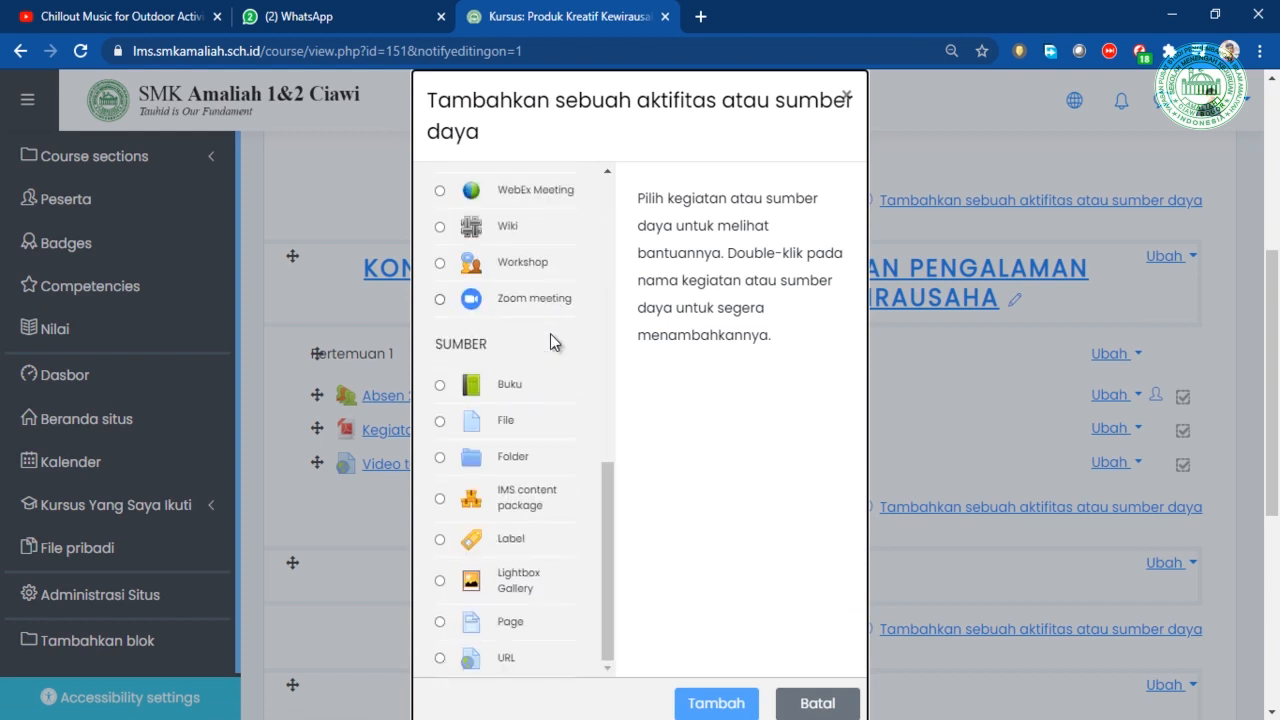
{"action": "left_click", "coordinate": [499, 545]}
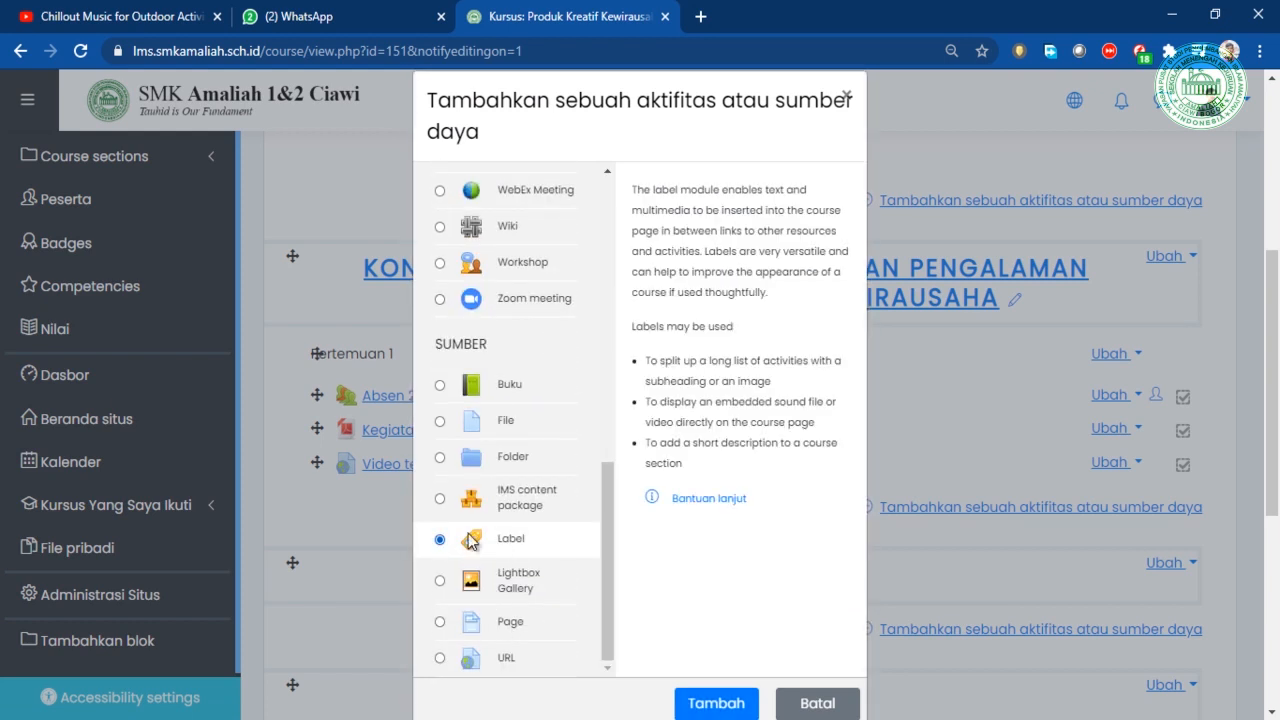
{"action": "left_click", "coordinate": [730, 702]}
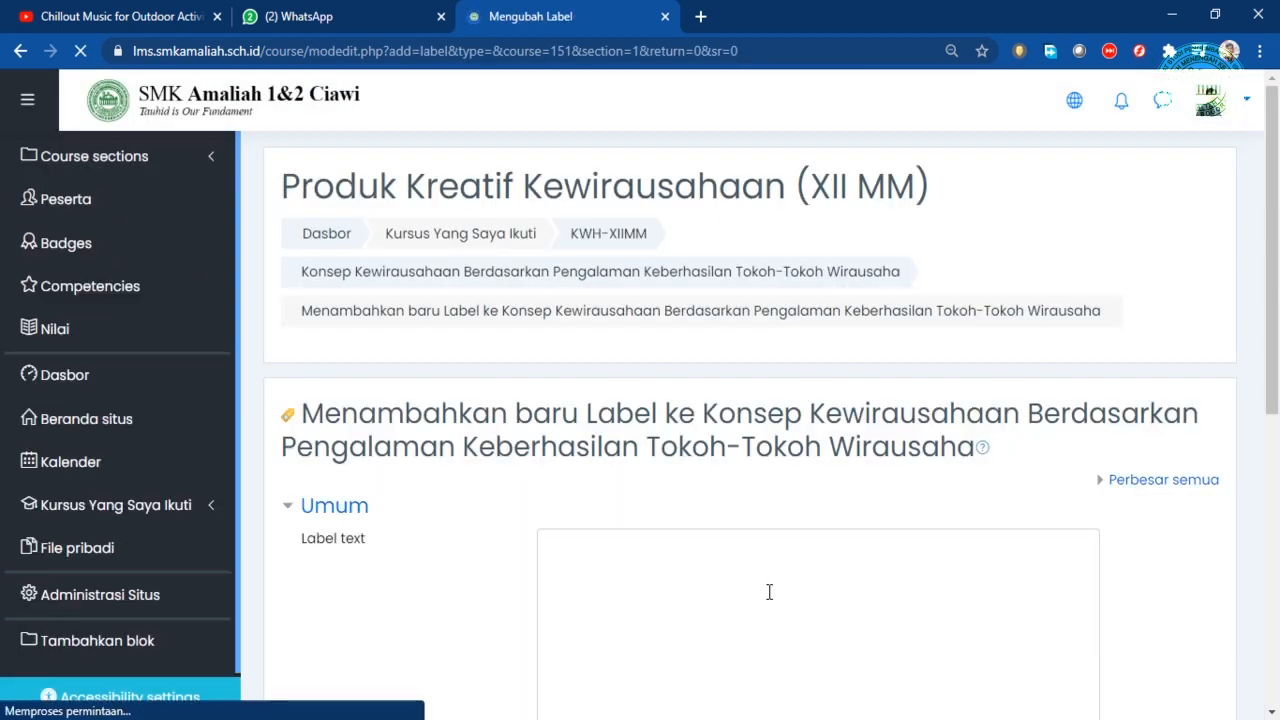
Enter "Pertemuan 2" as the label text and format it as a heading
{"action": "scroll", "coordinate": [757, 575], "scroll_direction": "down", "scroll_amount": 4}
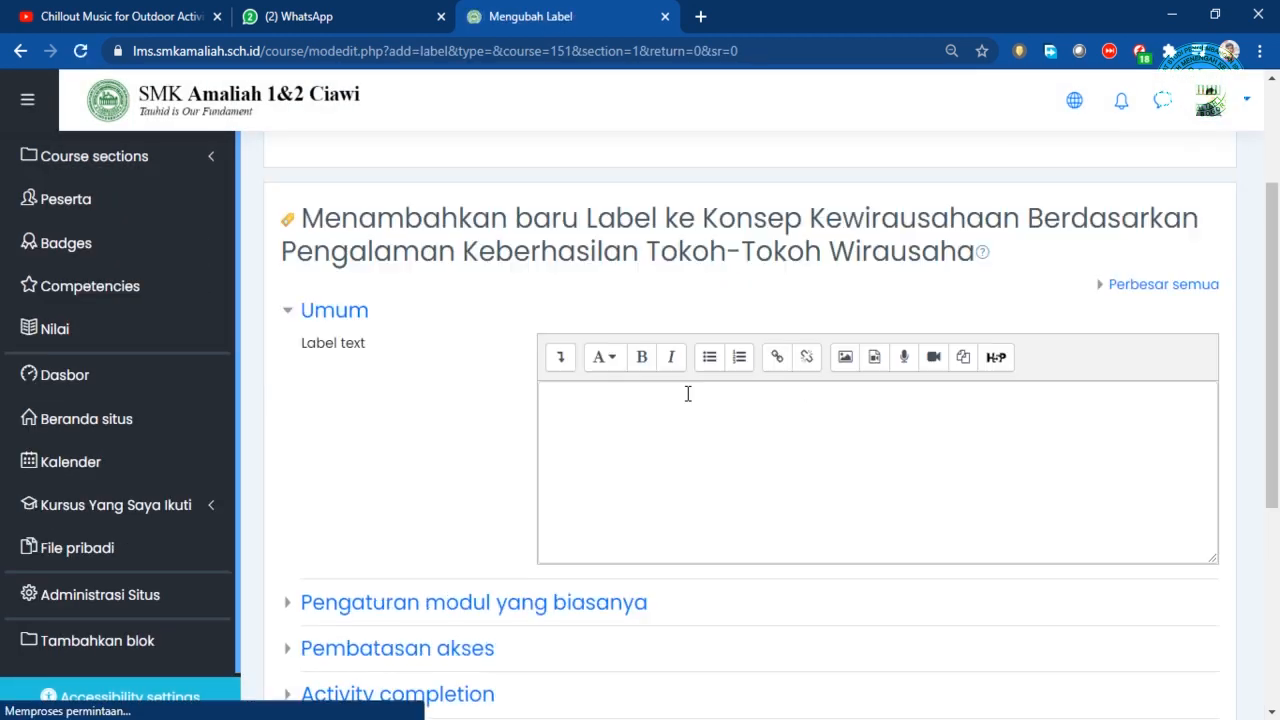
{"action": "left_click", "coordinate": [649, 517]}
{"action": "type", "text": "Pertemuan 2"}
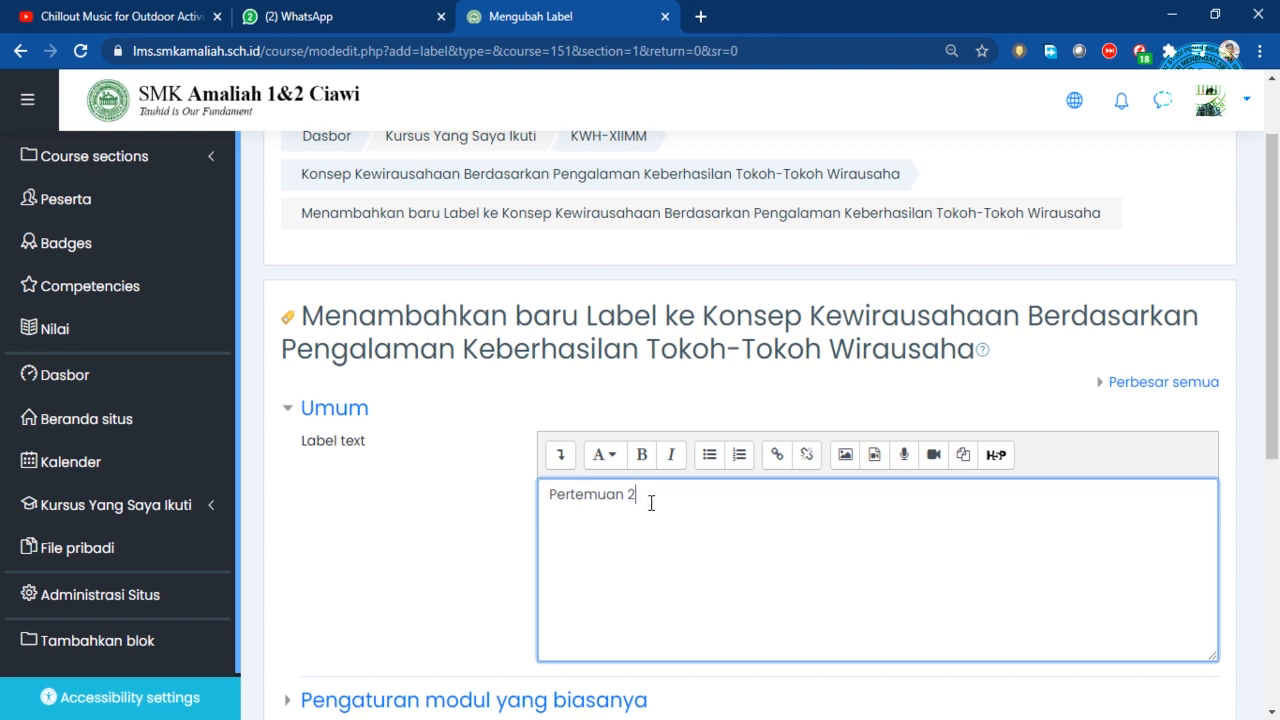
{"action": "left_click_drag", "start_coordinate": [651, 503], "coordinate": [565, 482]}
{"action": "left_click", "coordinate": [605, 455]}
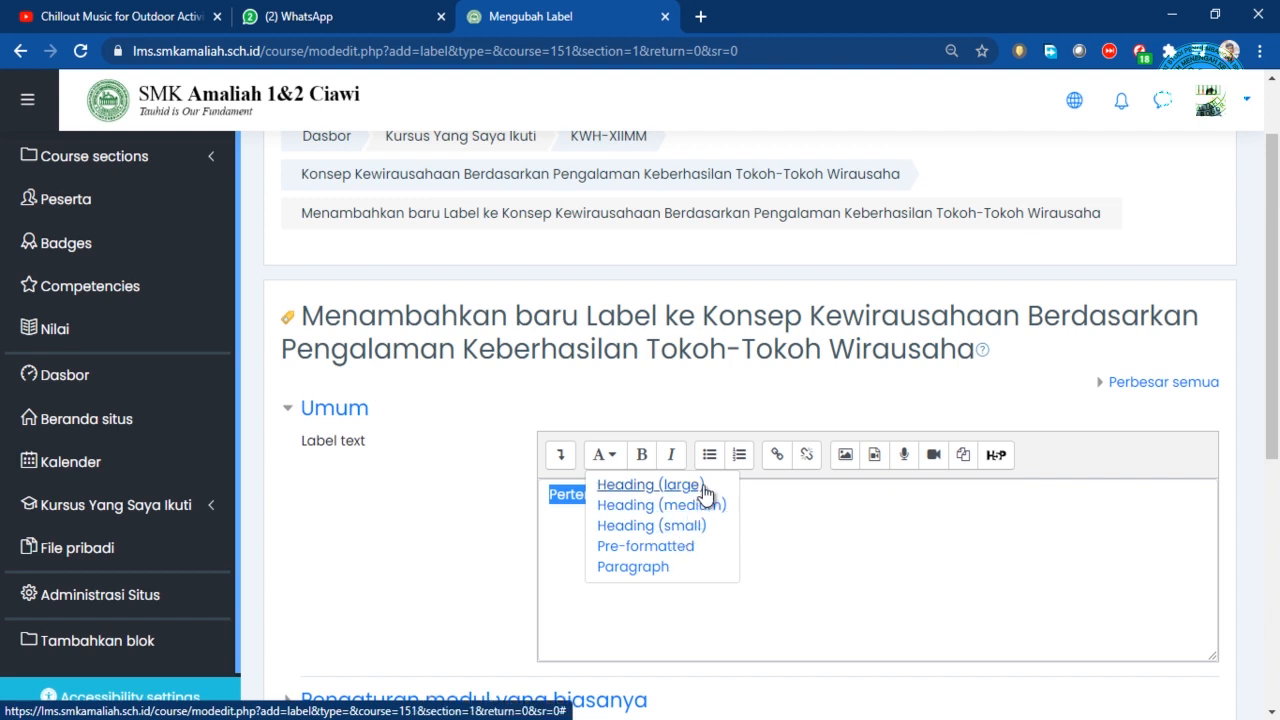
{"action": "left_click", "coordinate": [891, 550]}
{"action": "left_click", "coordinate": [784, 557]}
{"action": "scroll", "coordinate": [787, 548], "scroll_direction": "down", "scroll_amount": 3}
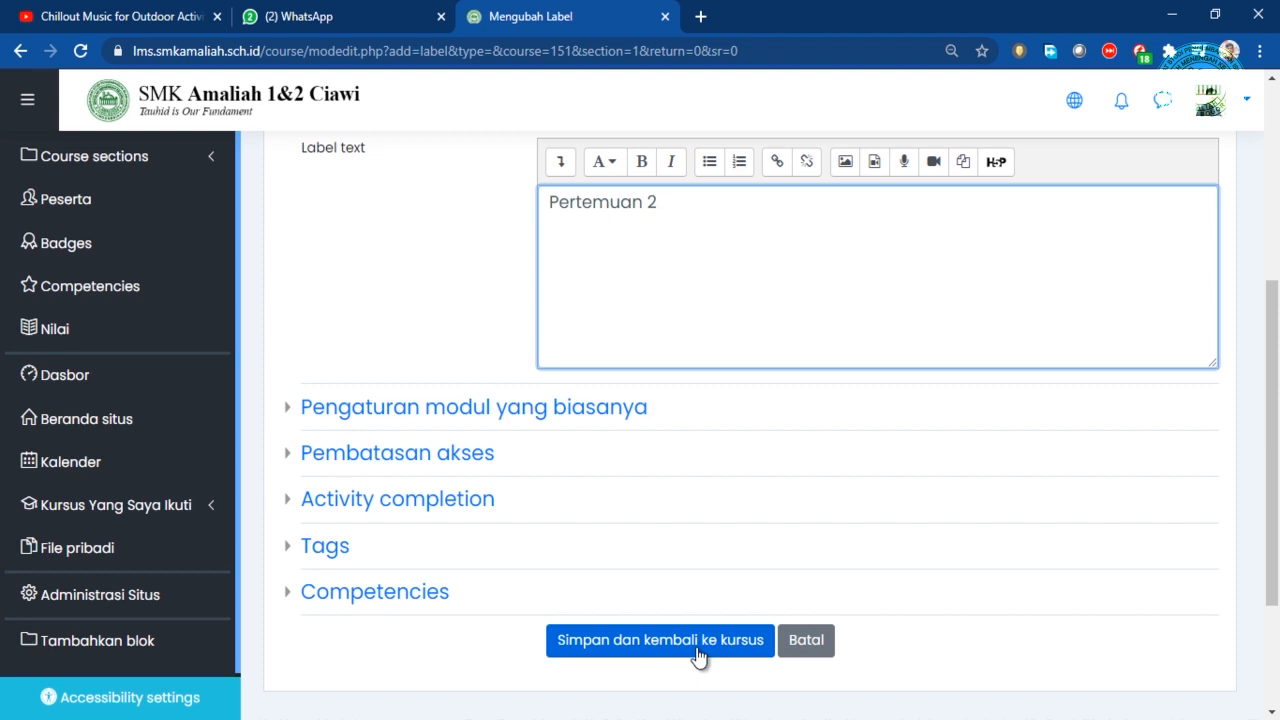
Set the label's completion tracking to "Do not indicate activity completion" and save it, returning to the course
{"action": "left_click", "coordinate": [291, 505]}
{"action": "left_click", "coordinate": [708, 545]}
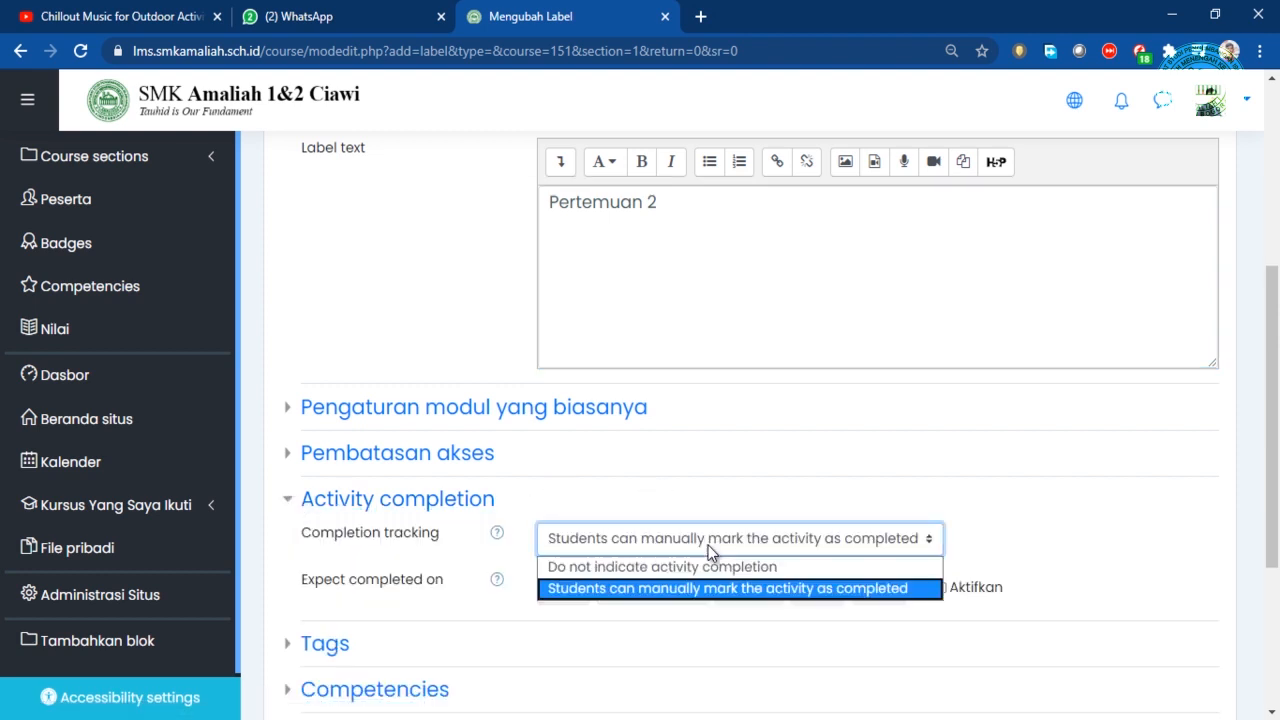
{"action": "left_click", "coordinate": [608, 568]}
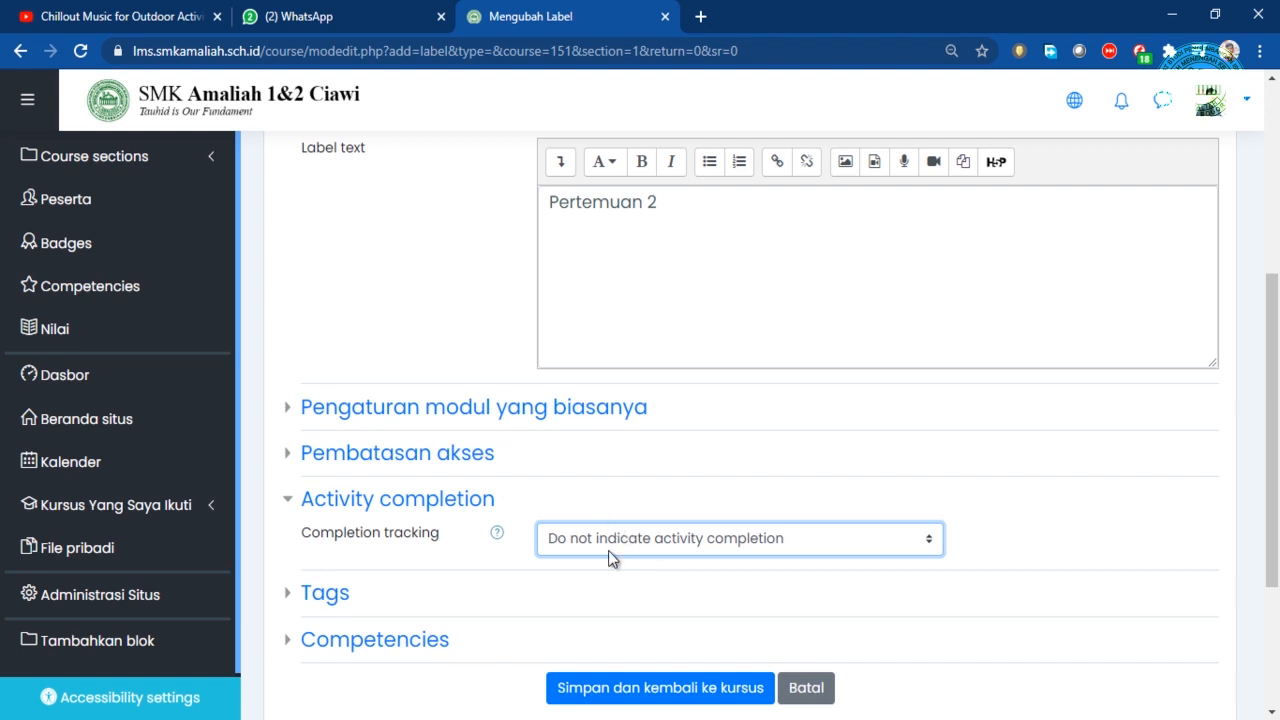
{"action": "left_click", "coordinate": [633, 690]}
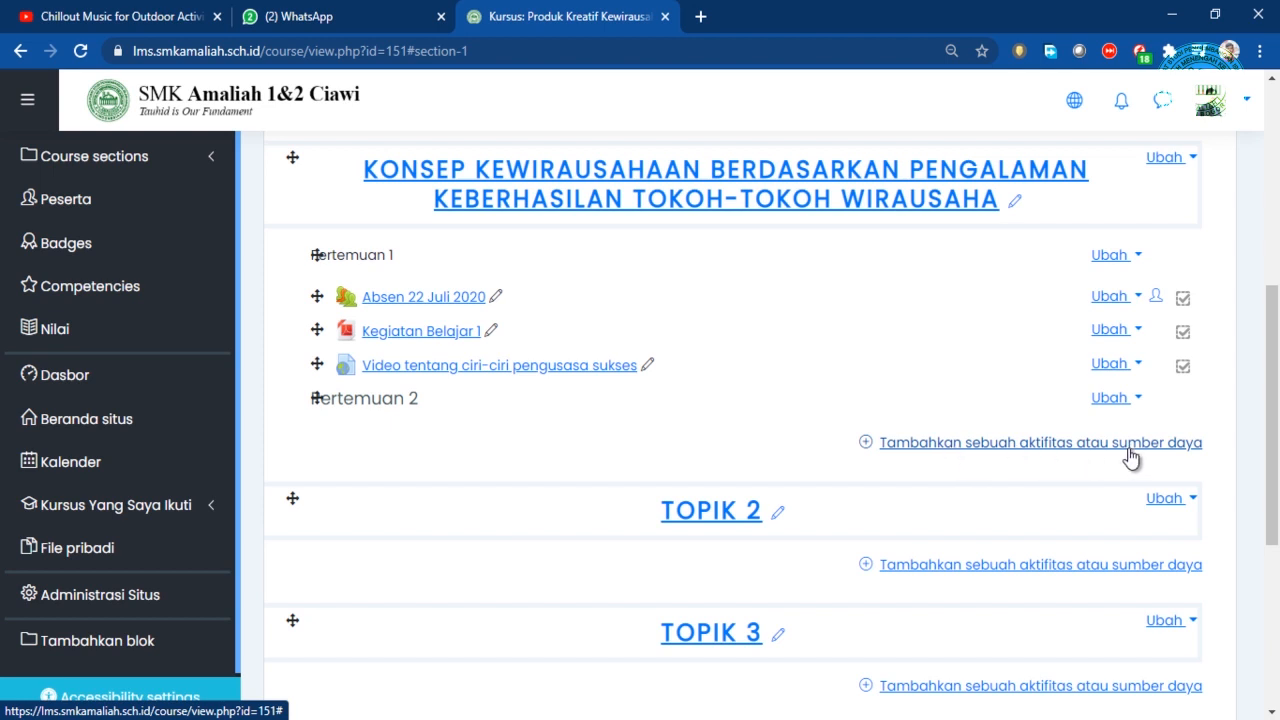
Add a new Attendance activity to the Konsep Kewirausahaan section, below the Pertemuan 2 label
{"action": "left_click", "coordinate": [1071, 449]}
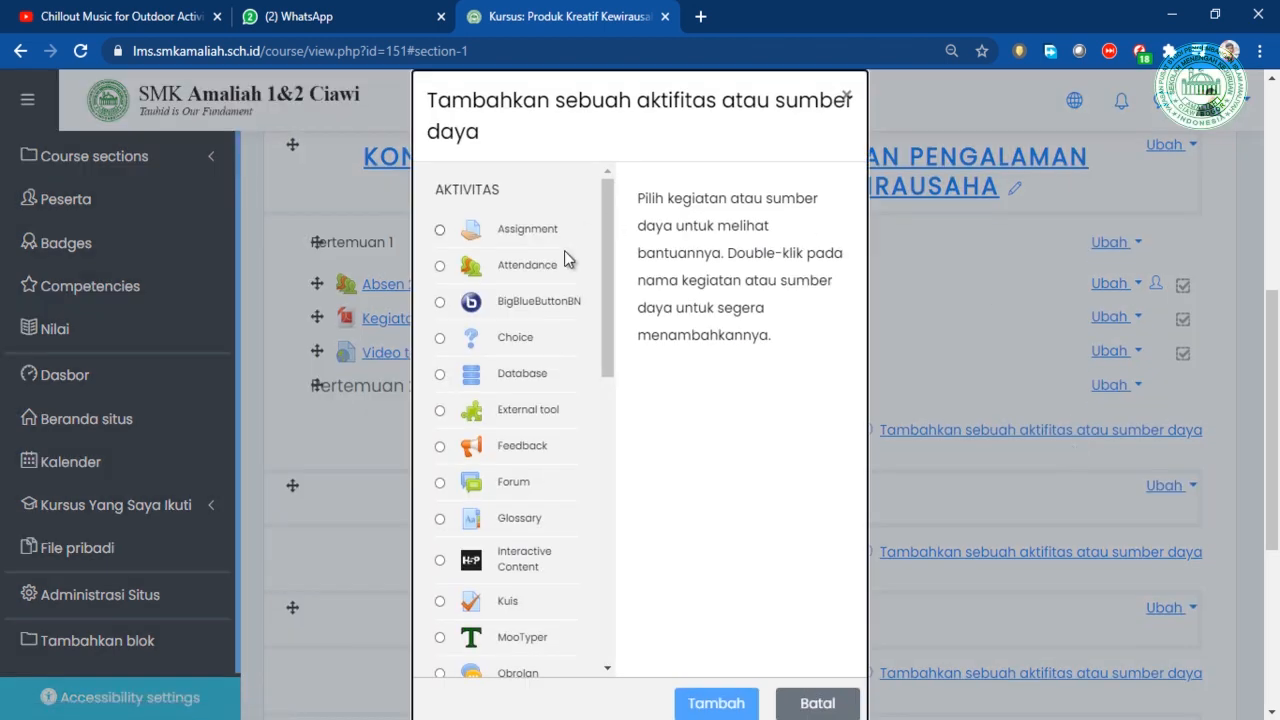
{"action": "left_click", "coordinate": [541, 272]}
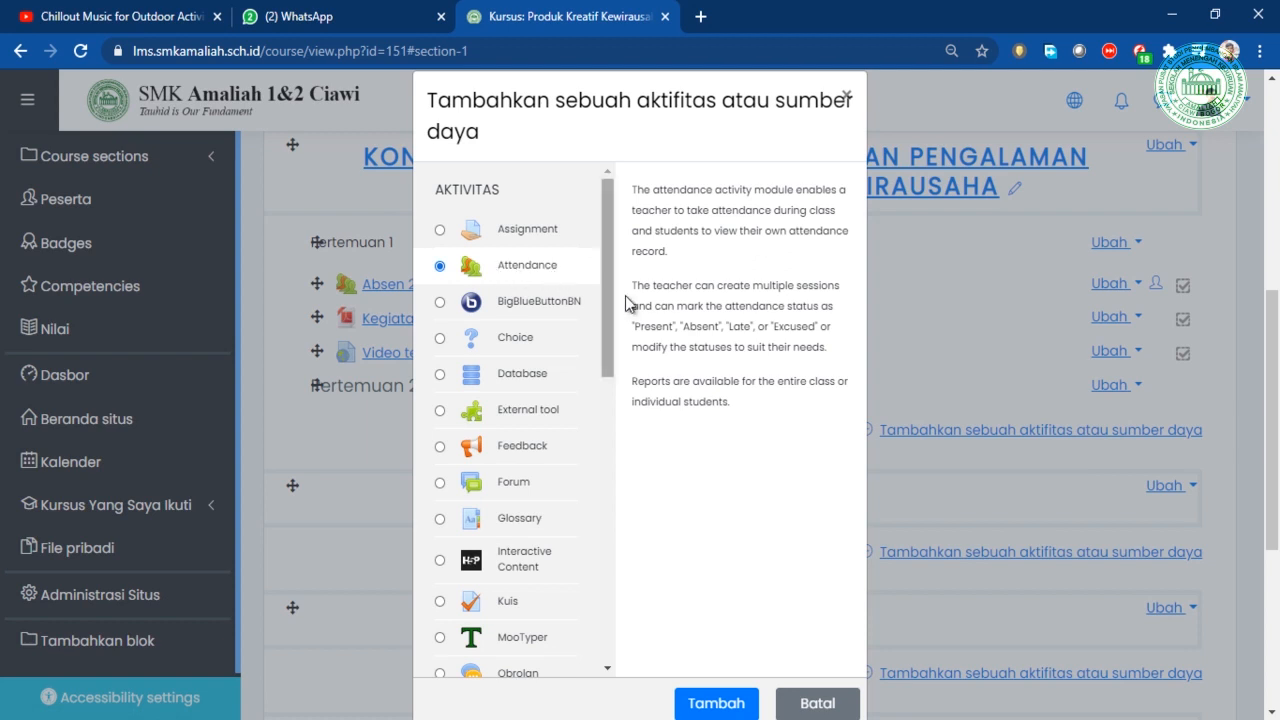
{"action": "mouse_move", "coordinate": [609, 274]}
{"action": "left_mouse_down"}
{"action": "mouse_move", "coordinate": [619, 325]}
{"action": "mouse_move", "coordinate": [609, 255]}
{"action": "left_mouse_up"}
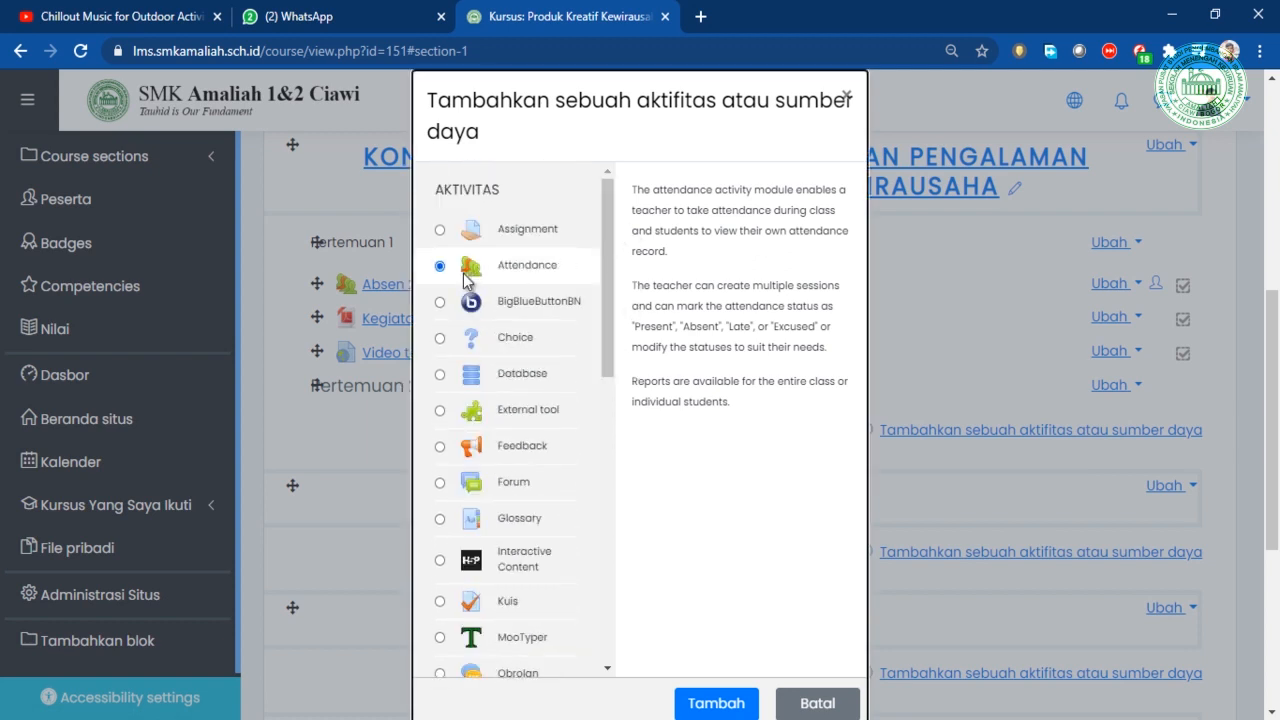
{"action": "left_click", "coordinate": [712, 704]}
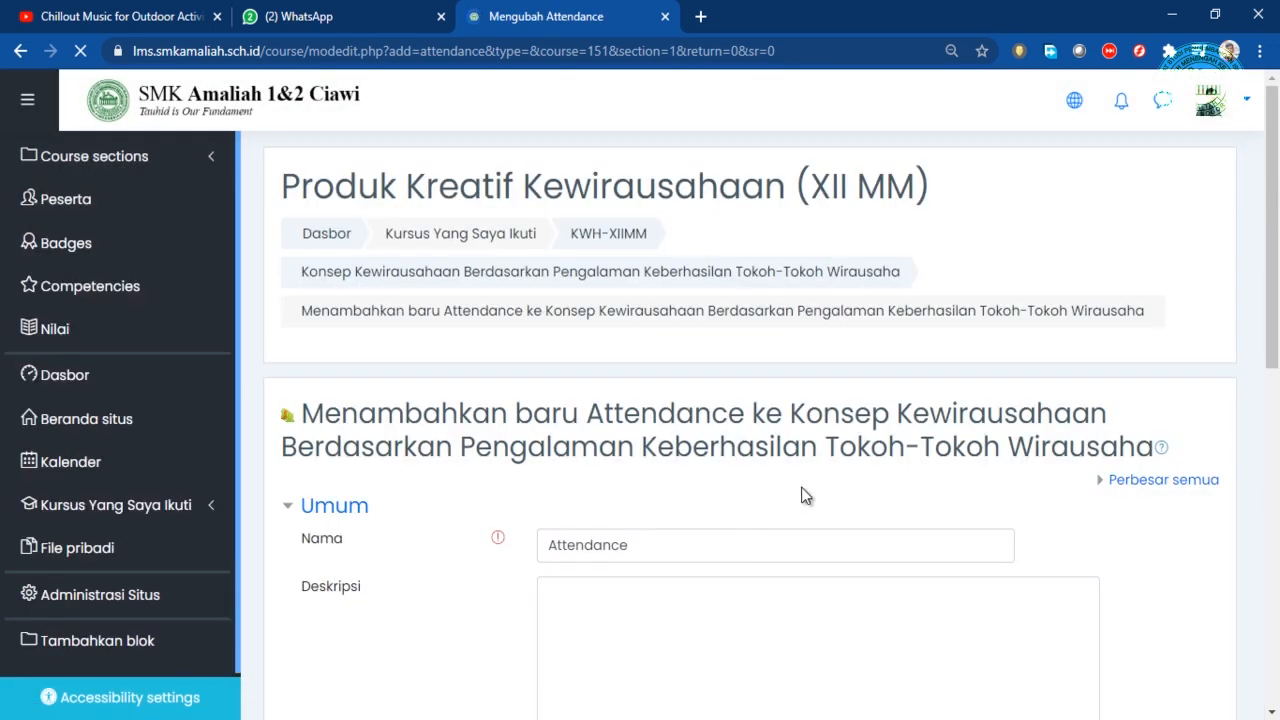
Name the attendance activity "Absen 24 Juli 2020"
{"action": "scroll", "coordinate": [793, 492], "scroll_direction": "down", "scroll_amount": 2}
{"action": "left_click", "coordinate": [665, 350]}
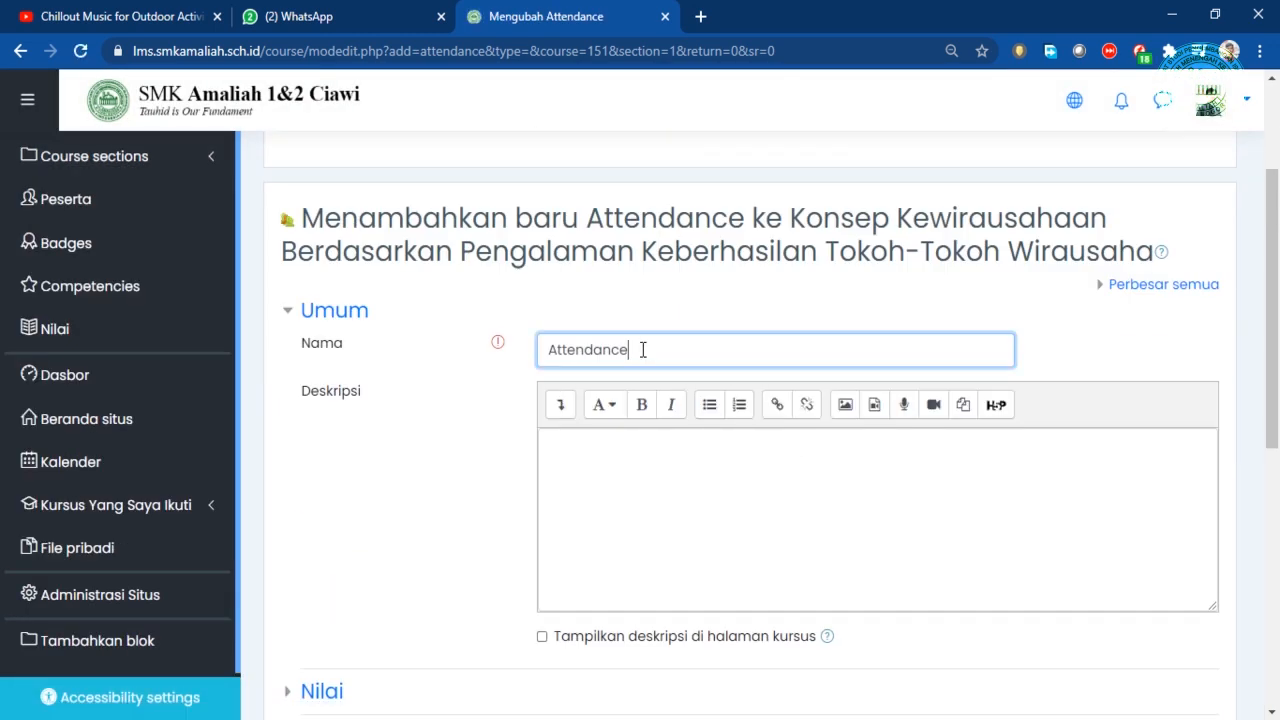
{"action": "left_click_drag", "start_coordinate": [665, 350], "coordinate": [491, 342]}
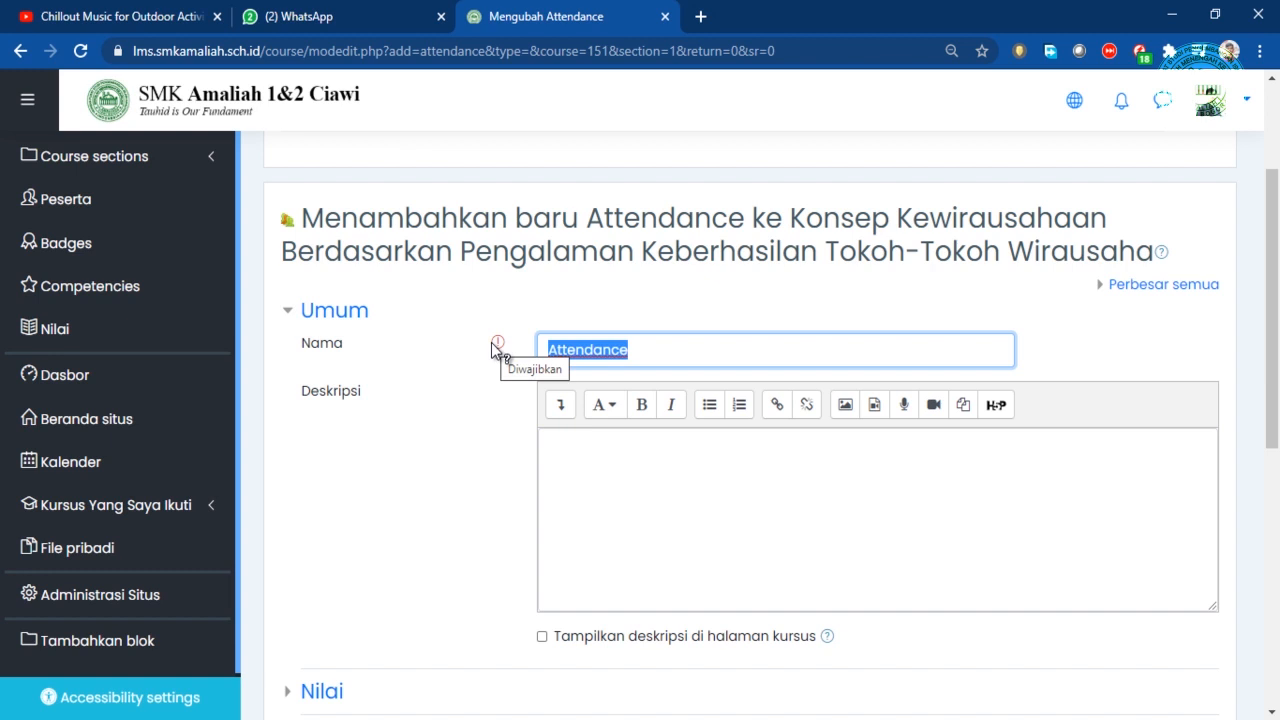
{"action": "type", "text": "Absen"}
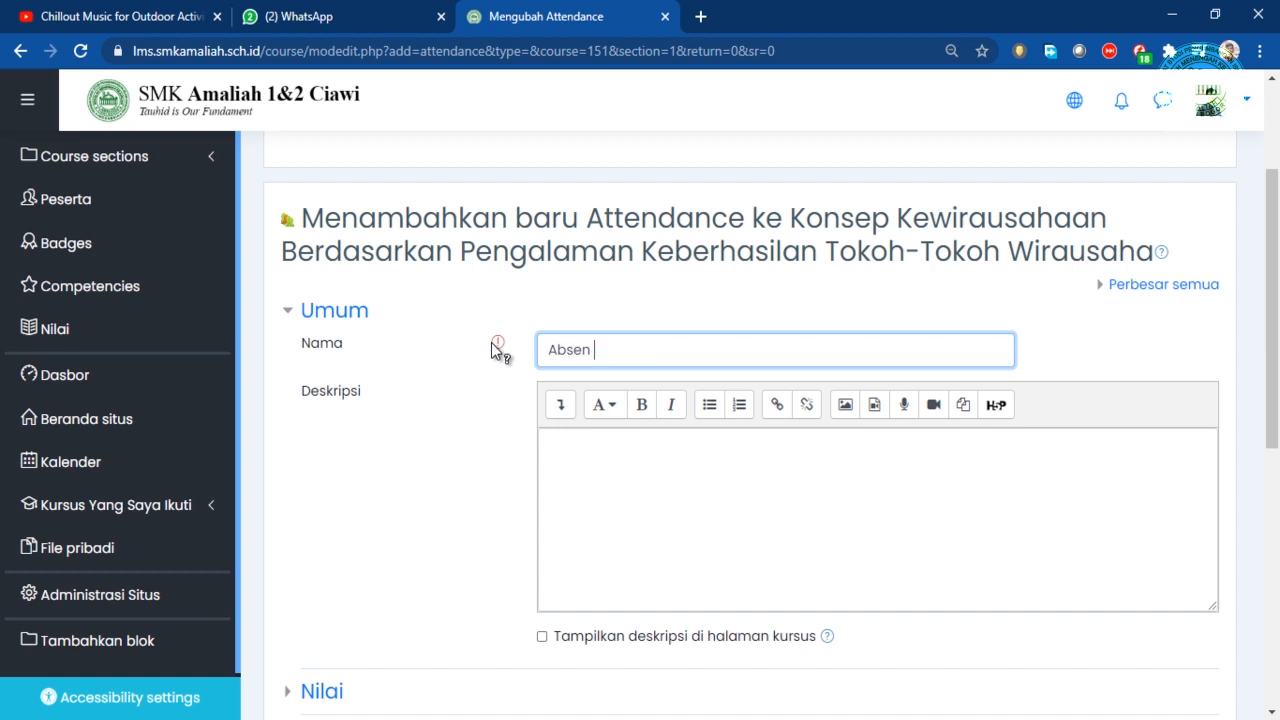
{"action": "type", "text": "24Juli 2020"}
{"action": "left_click", "coordinate": [612, 349]}
{"action": "left_click", "coordinate": [723, 350]}
{"action": "scroll", "coordinate": [728, 497], "scroll_direction": "down", "scroll_amount": 2}
{"action": "left_click", "coordinate": [635, 287]}
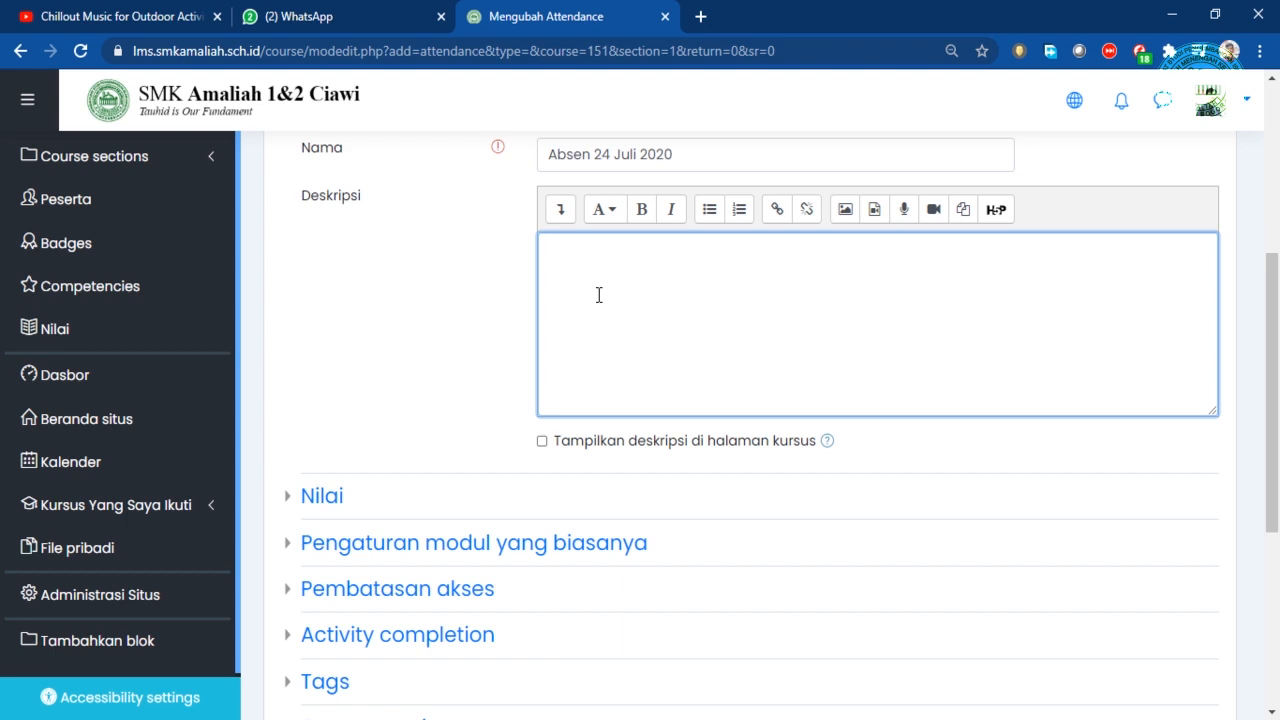
{"action": "scroll", "coordinate": [598, 295], "scroll_direction": "down", "scroll_amount": 2}
{"action": "left_click", "coordinate": [290, 306]}
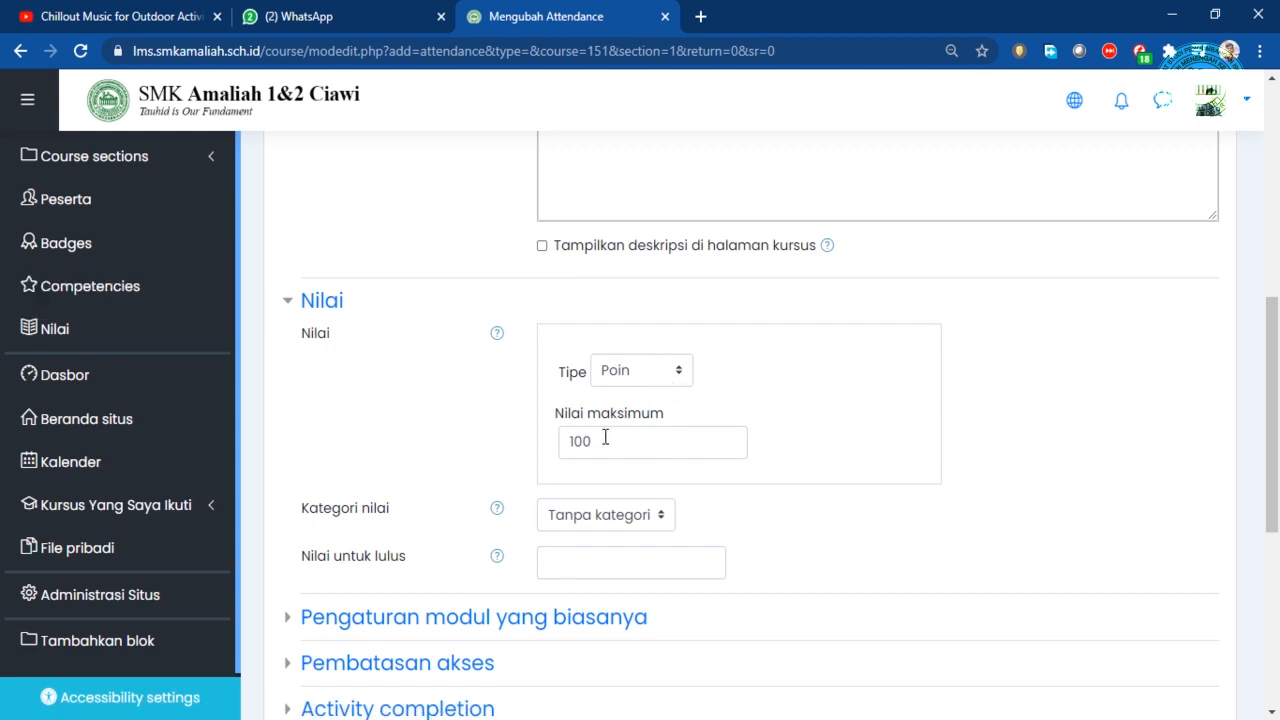
{"action": "left_click", "coordinate": [295, 302]}
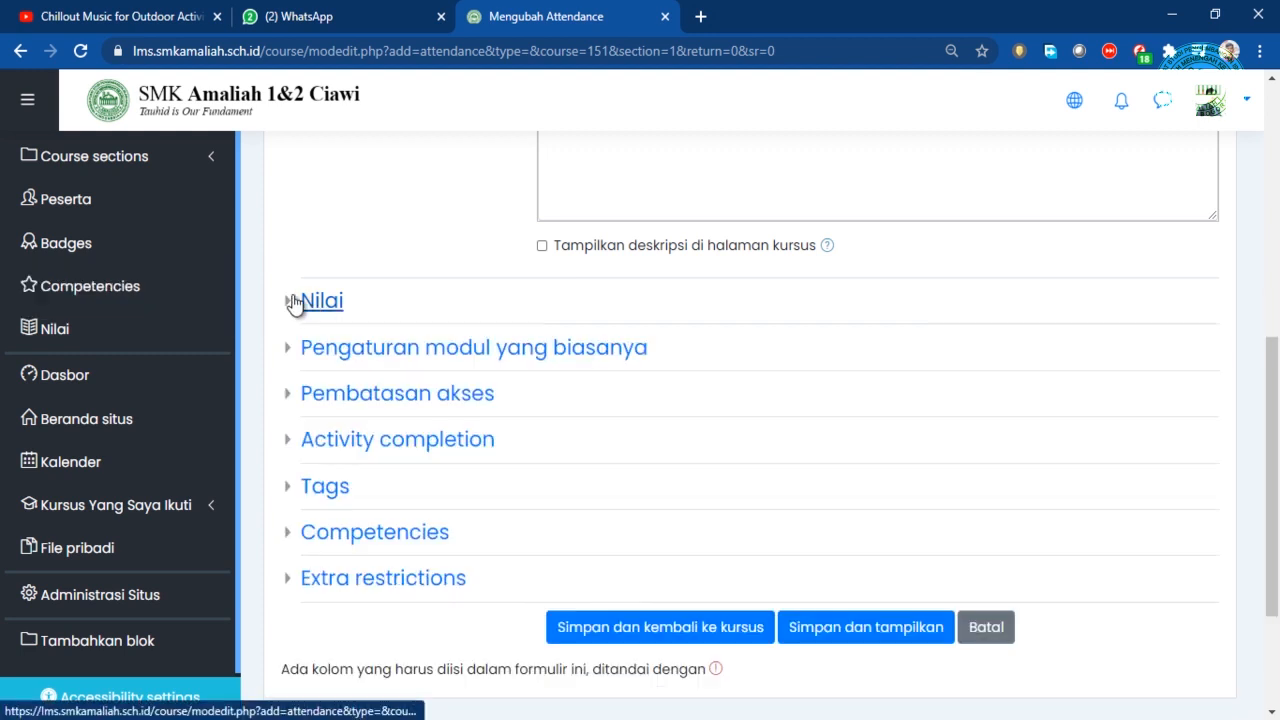
Set completion tracking to "Show activity as complete when conditions are met" and require students to receive a grade
{"action": "scroll", "coordinate": [300, 310], "scroll_direction": "down", "scroll_amount": 1}
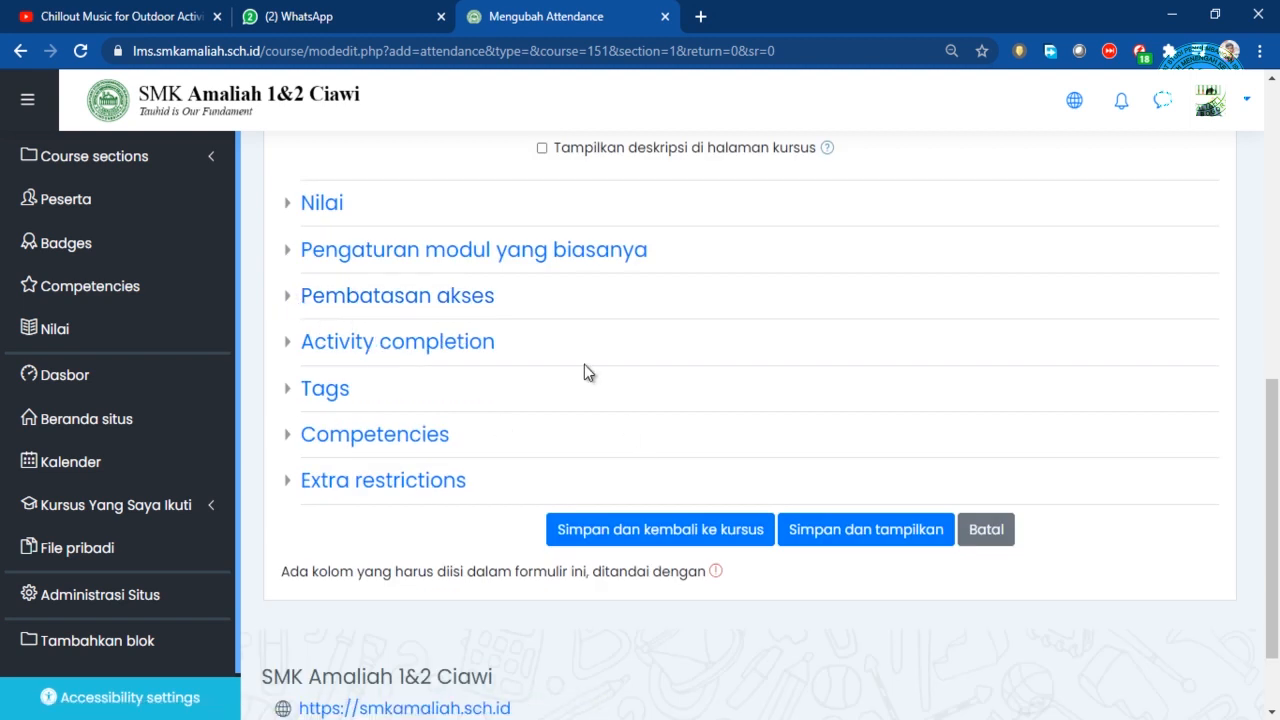
{"action": "left_click", "coordinate": [287, 344]}
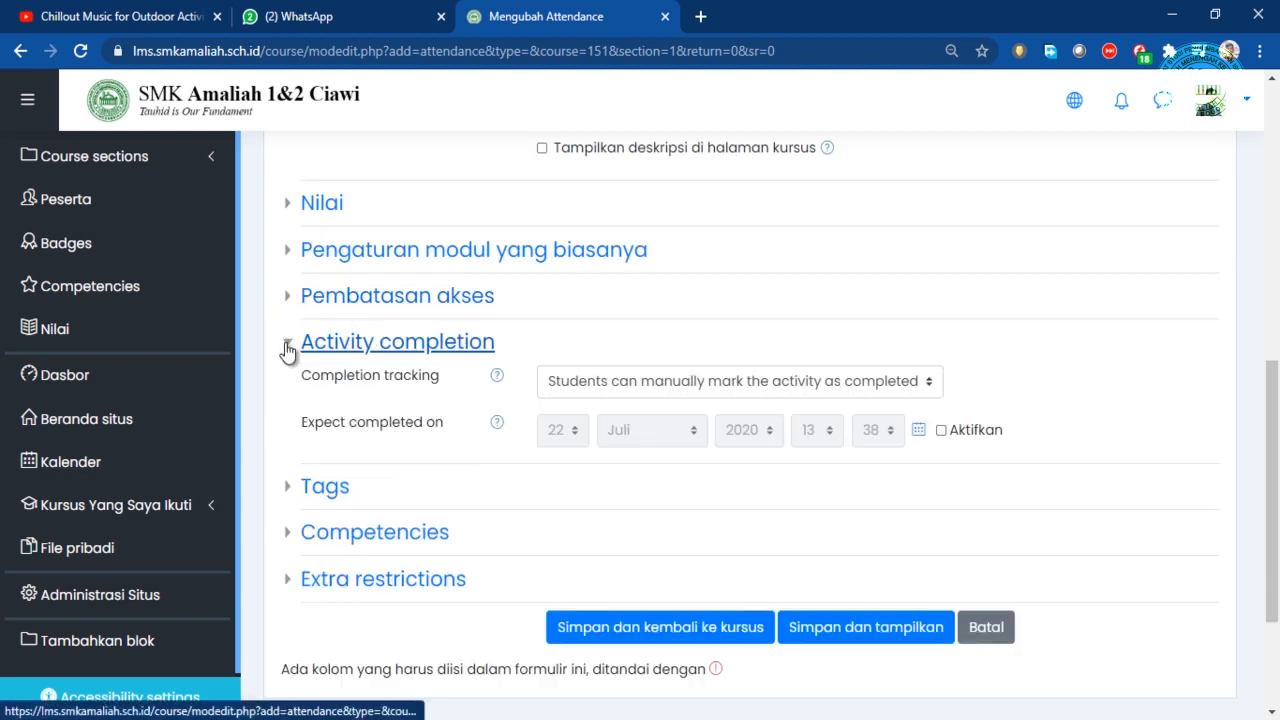
{"action": "left_click", "coordinate": [630, 384]}
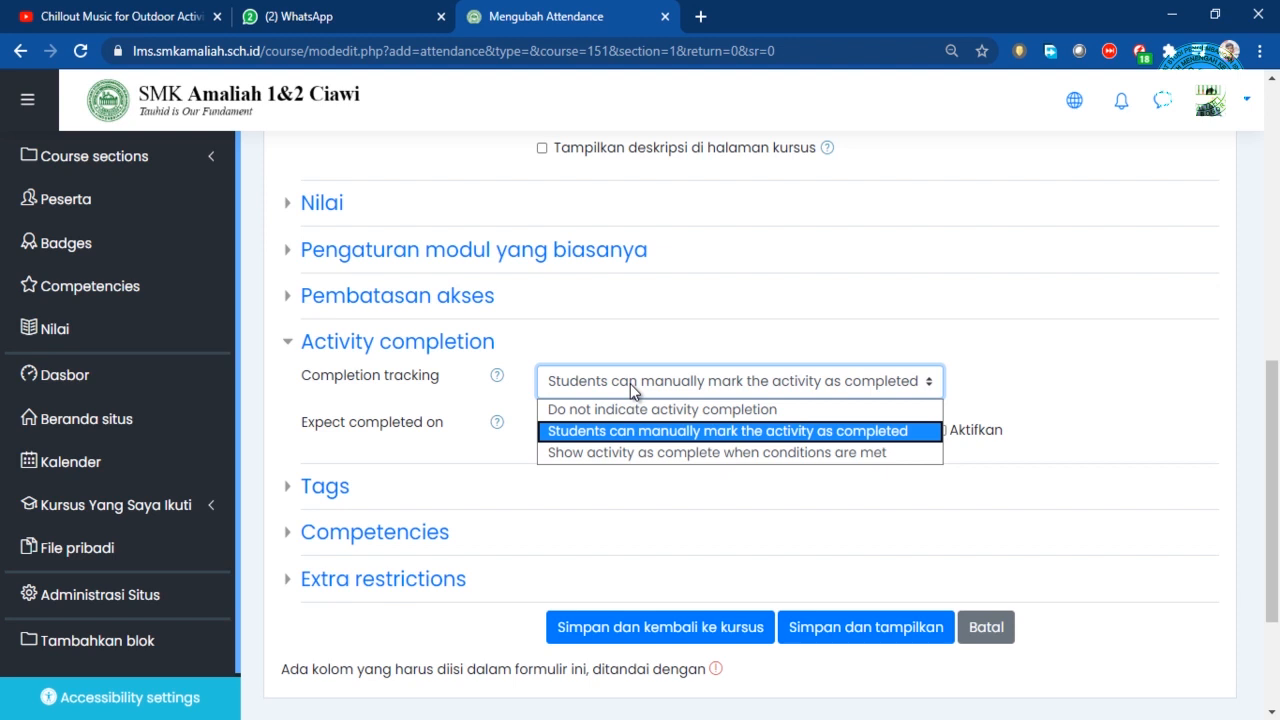
{"action": "left_click", "coordinate": [652, 456]}
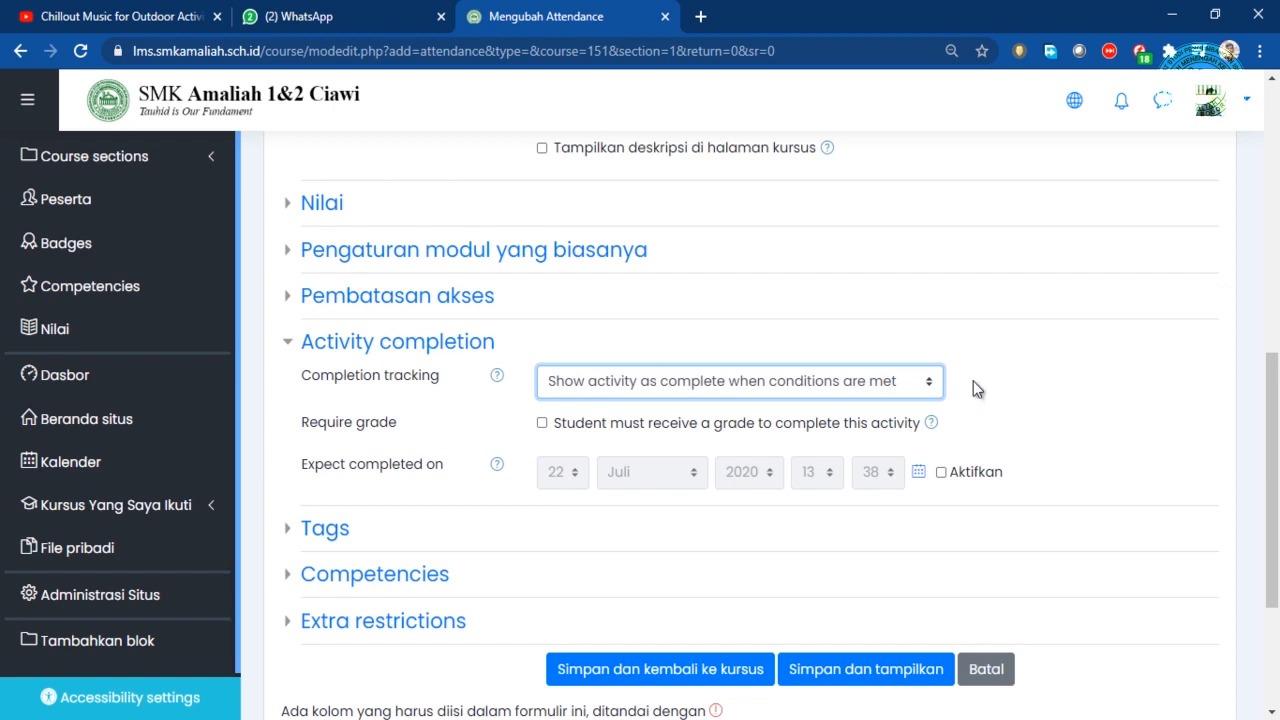
{"action": "left_click", "coordinate": [738, 430]}
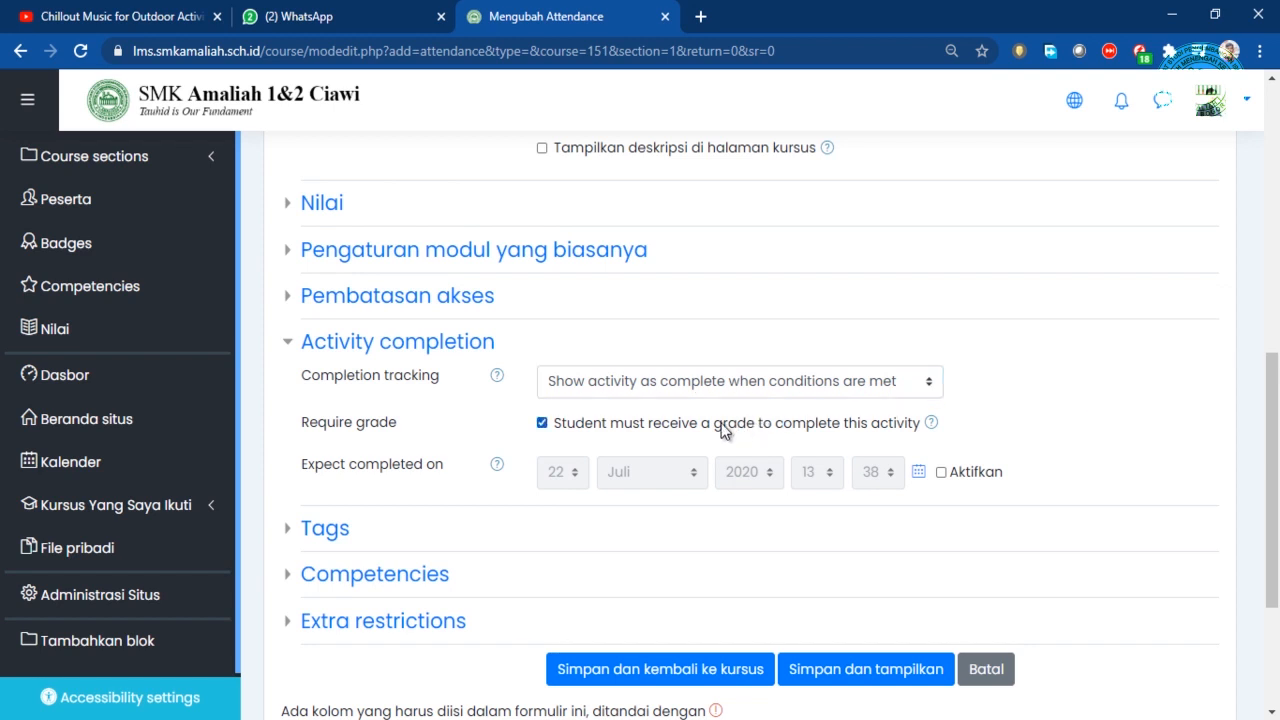
Save the Absen 24 Juli 2020 attendance activity without access restrictions and return to the course
{"action": "scroll", "coordinate": [724, 428], "scroll_direction": "down", "scroll_amount": 1}
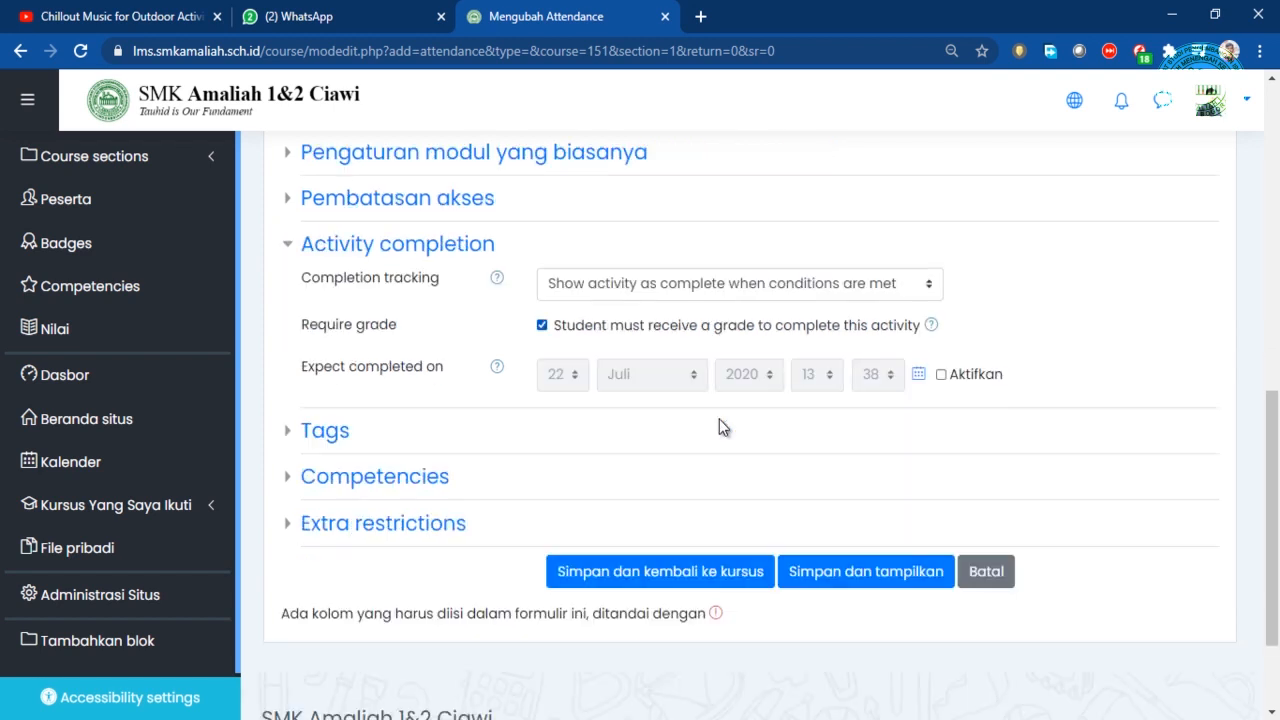
{"action": "scroll", "coordinate": [640, 452], "scroll_direction": "up", "scroll_amount": 2}
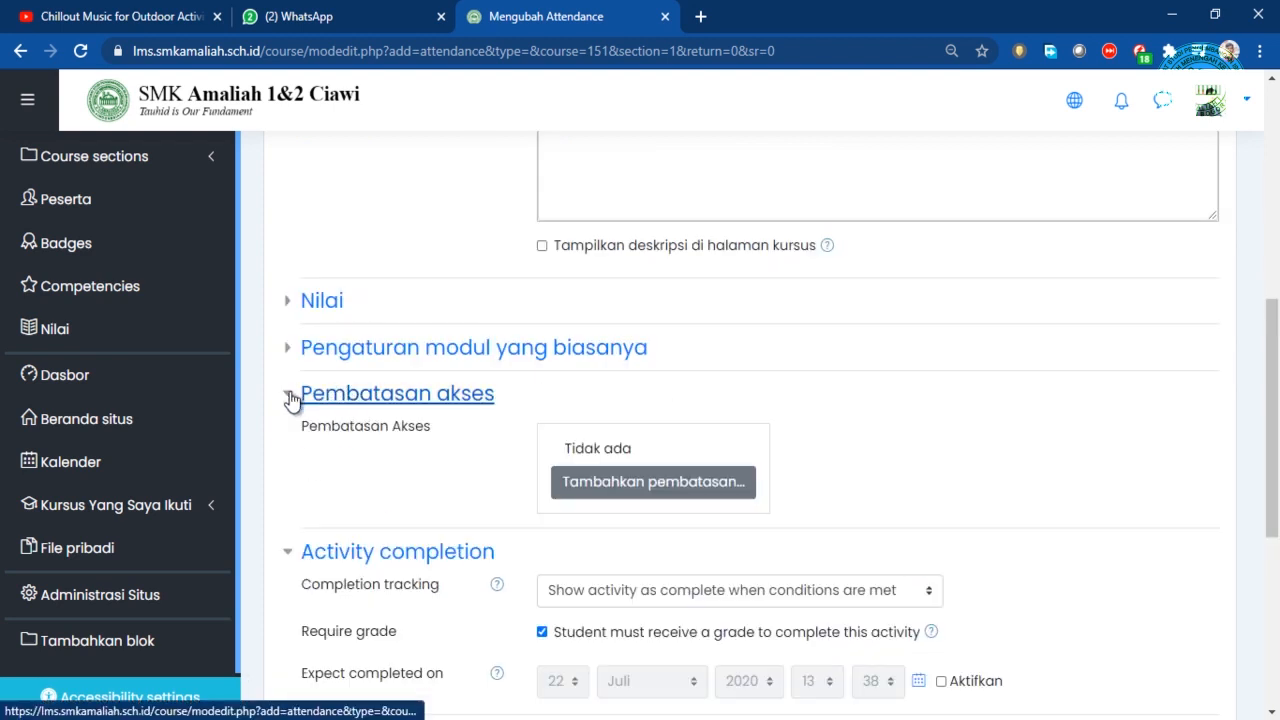
{"action": "left_click", "coordinate": [289, 355]}
{"action": "left_click", "coordinate": [289, 355]}
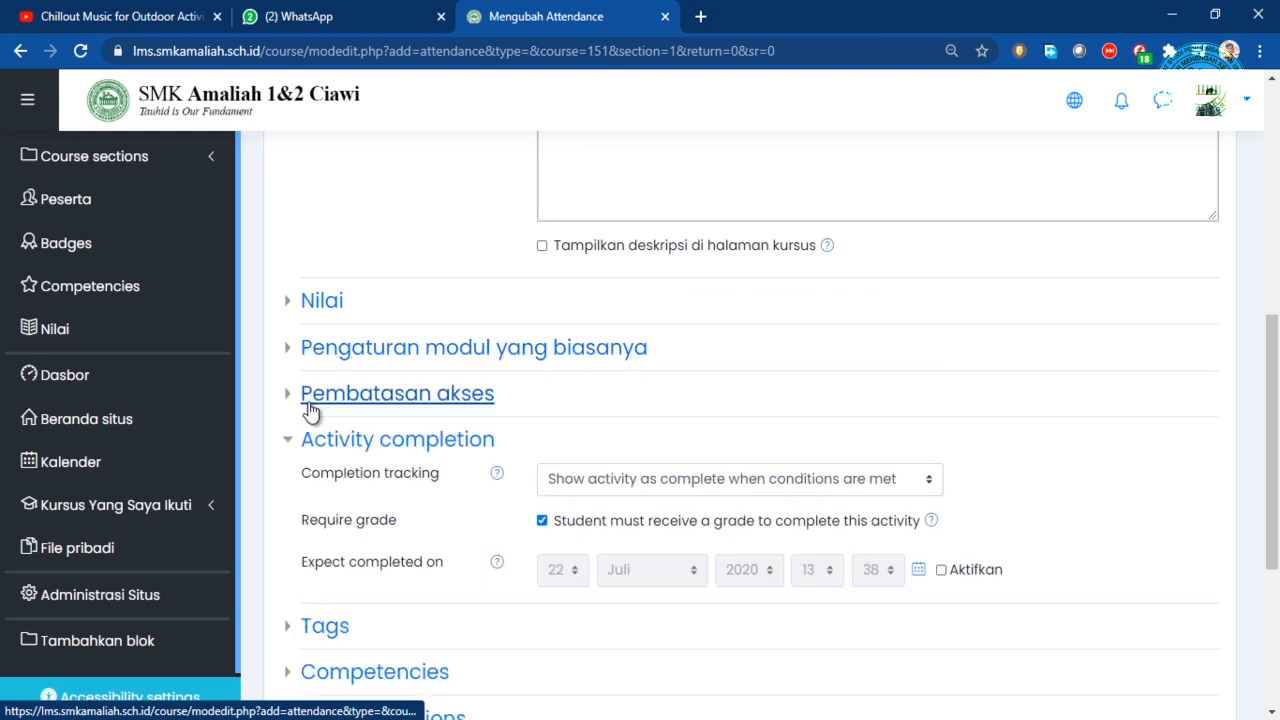
{"action": "scroll", "coordinate": [503, 520], "scroll_direction": "down", "scroll_amount": 1}
{"action": "scroll", "coordinate": [601, 648], "scroll_direction": "down", "scroll_amount": 1}
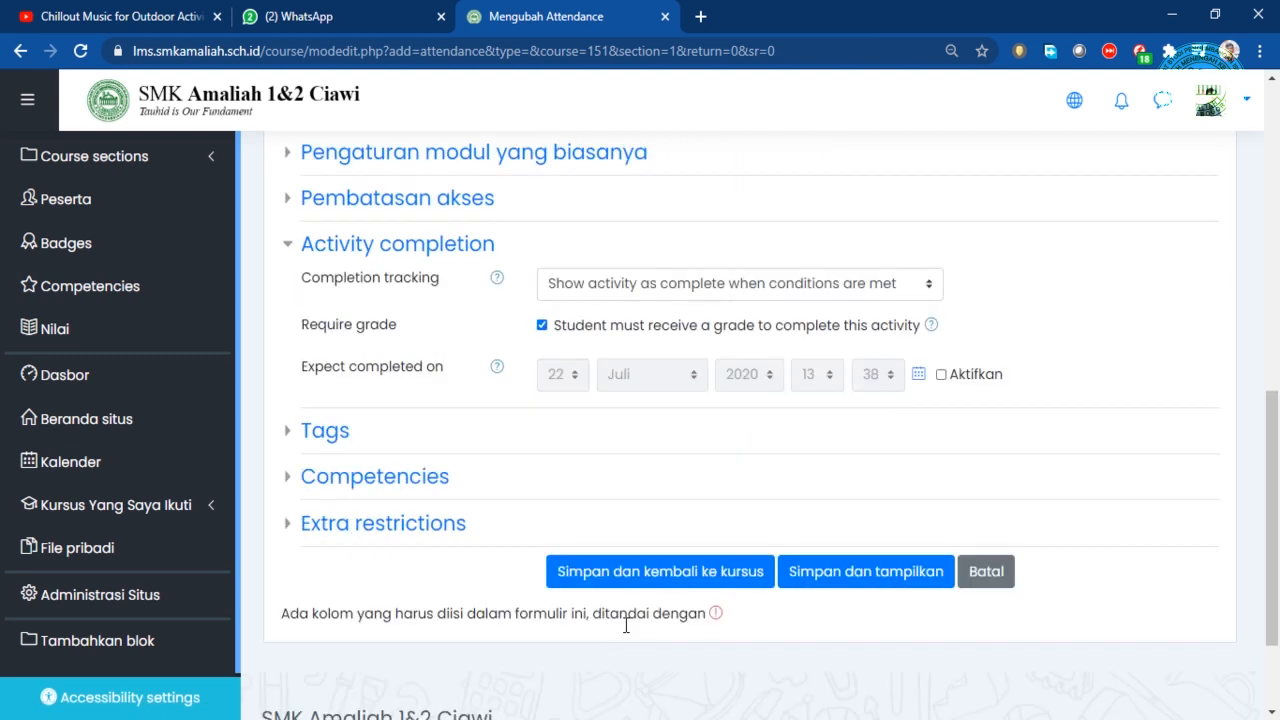
{"action": "left_click", "coordinate": [683, 578]}
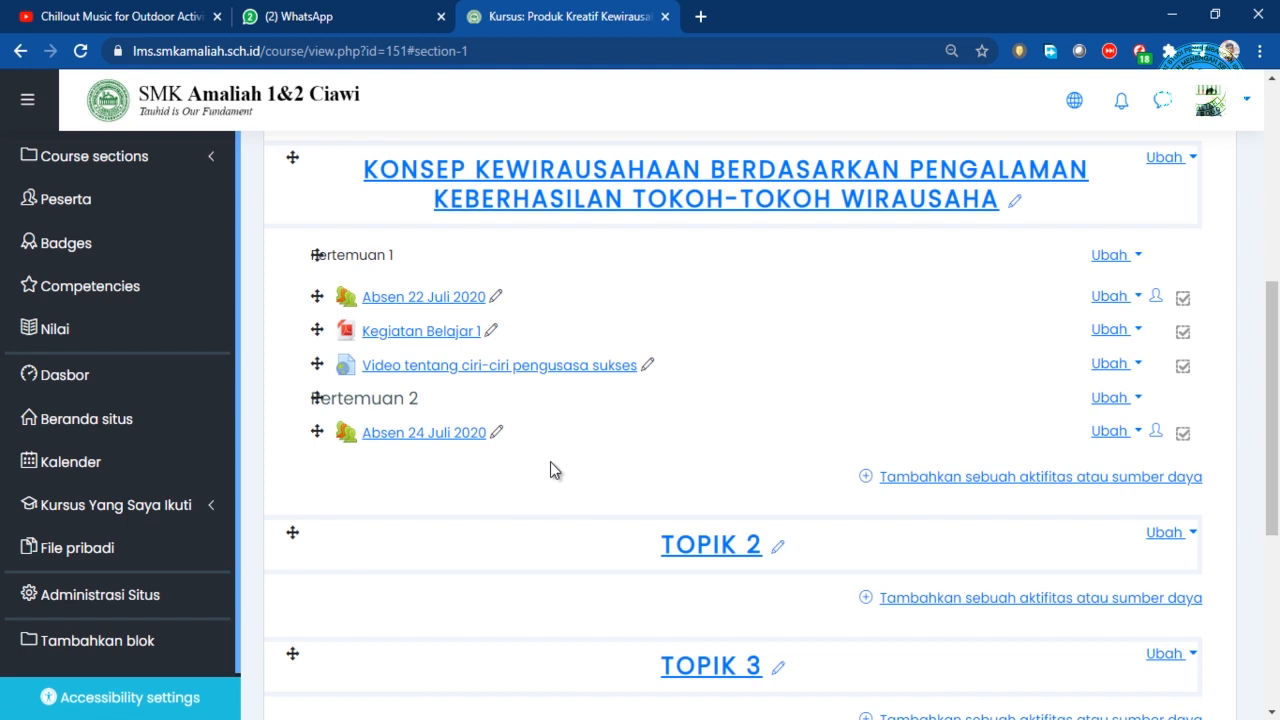
Open Absen 24 Juli 2020 and start a new session dated 24 Juli 2020
{"action": "left_click", "coordinate": [447, 443]}
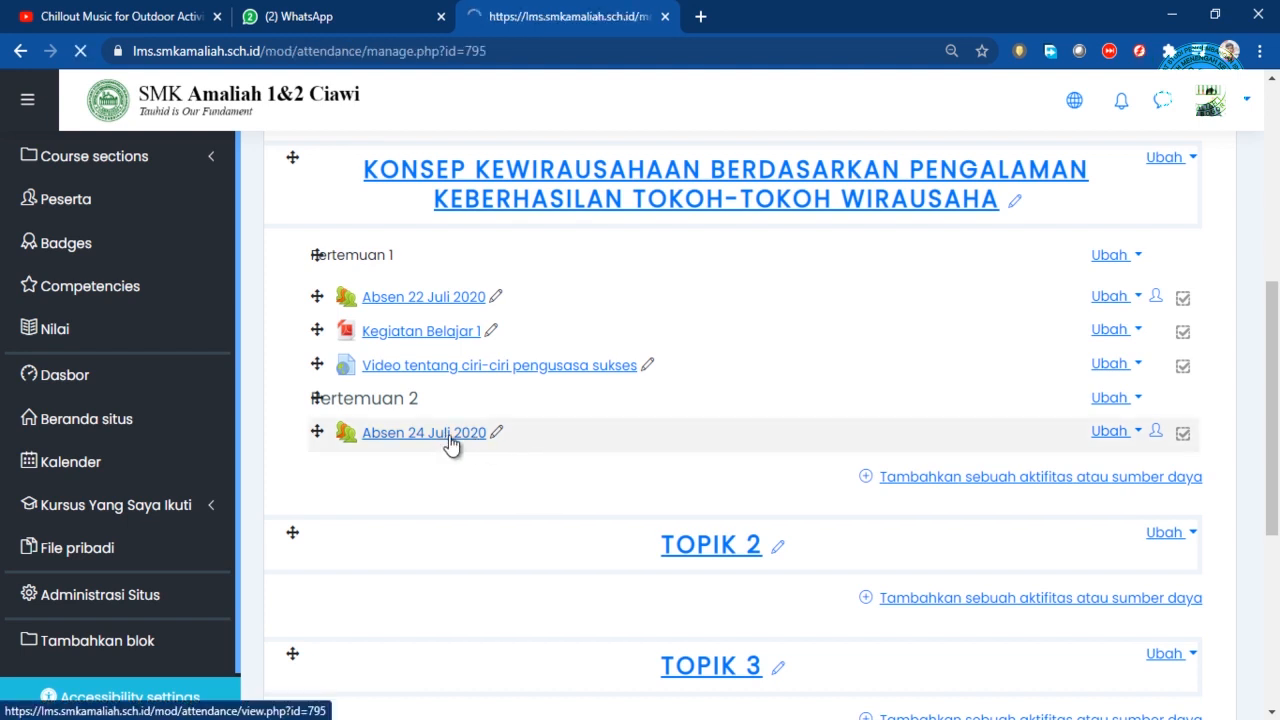
{"action": "scroll", "coordinate": [613, 440], "scroll_direction": "down", "scroll_amount": 2}
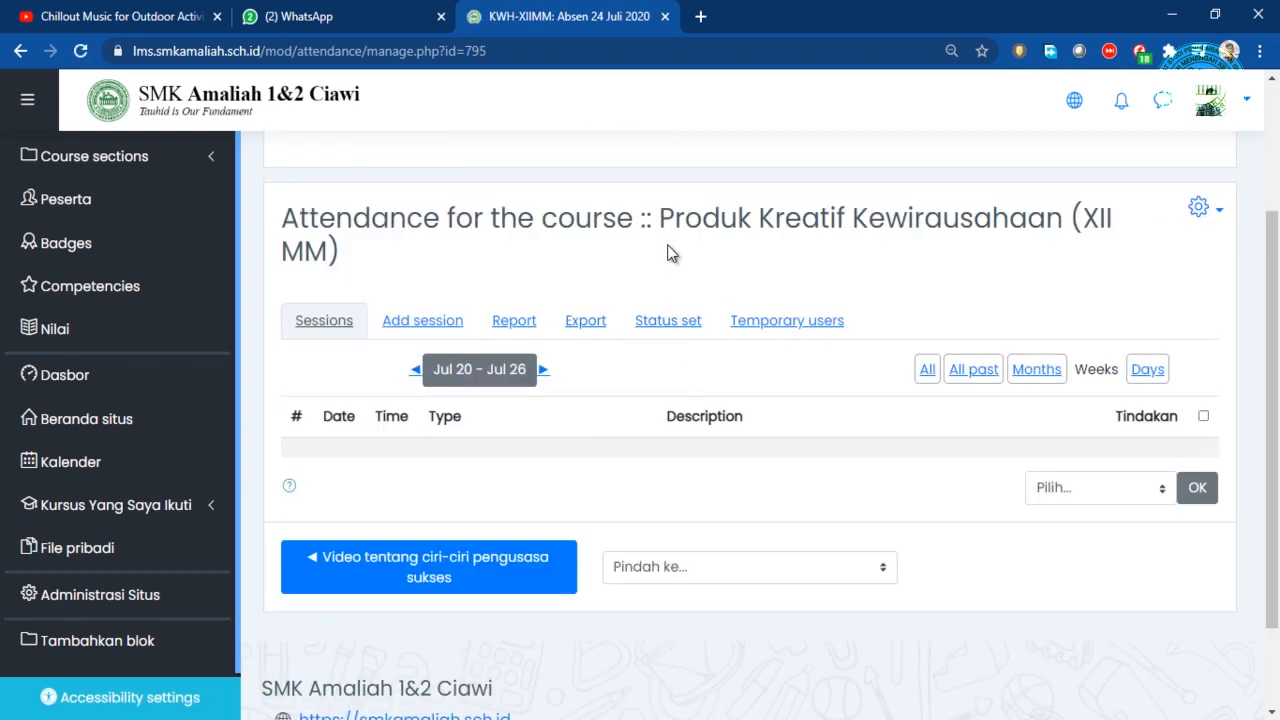
{"action": "left_click", "coordinate": [466, 330]}
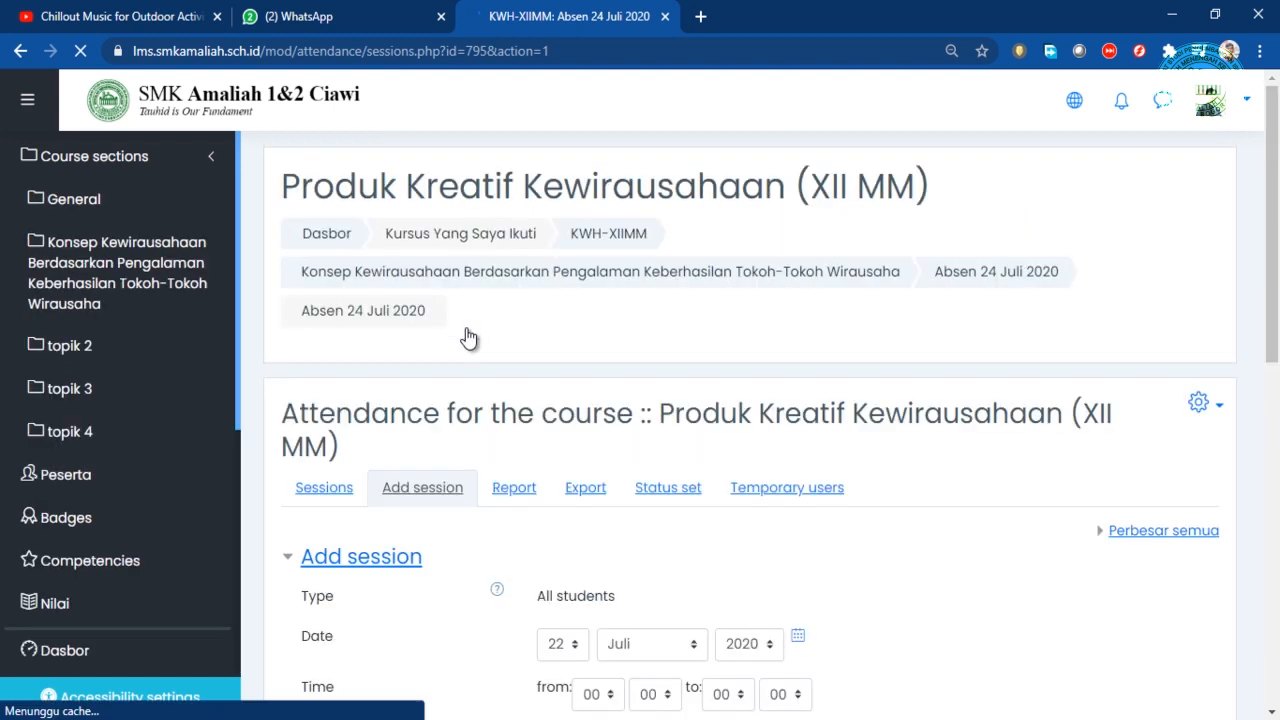
{"action": "scroll", "coordinate": [466, 337], "scroll_direction": "down", "scroll_amount": 3}
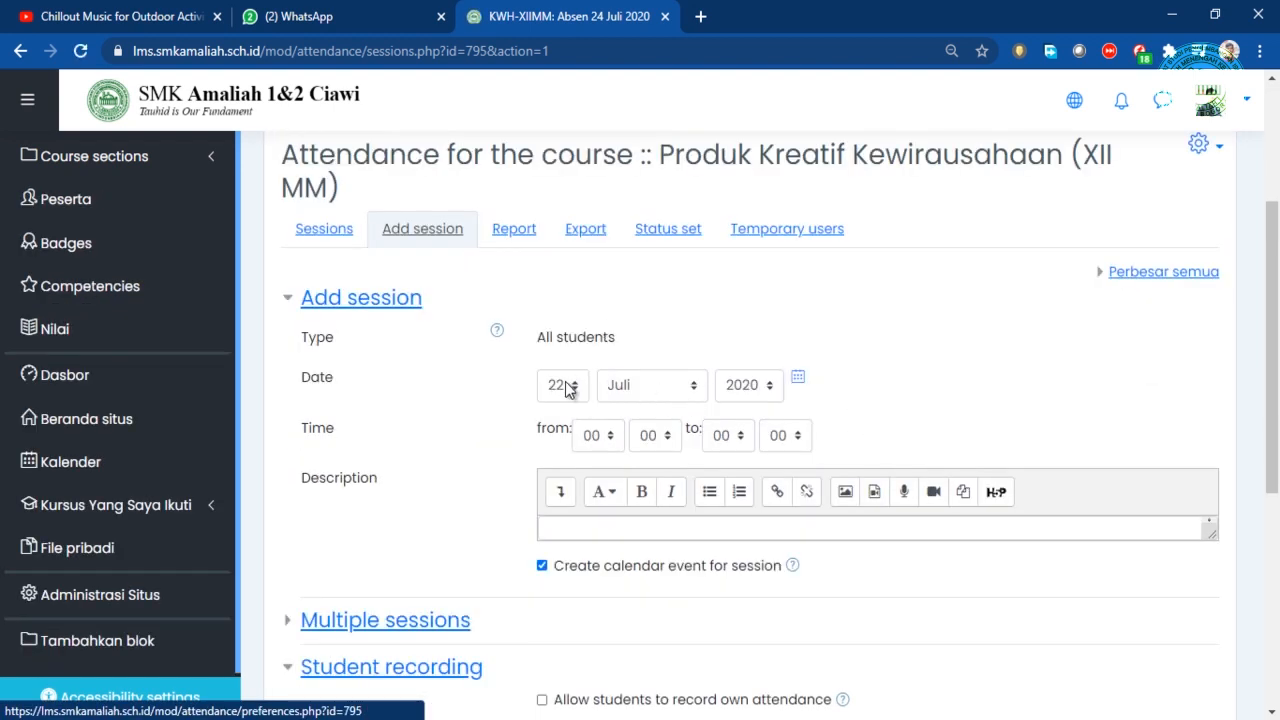
{"action": "left_click", "coordinate": [569, 389]}
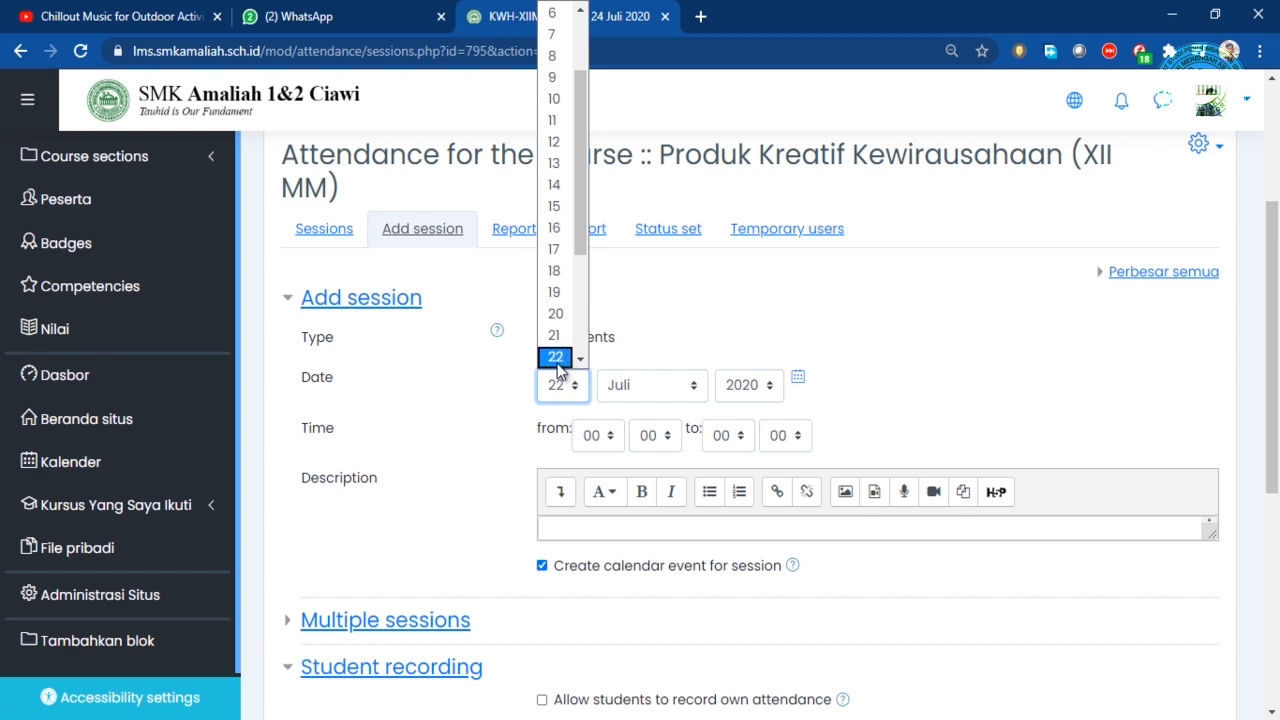
{"action": "scroll", "coordinate": [558, 344], "scroll_direction": "down", "scroll_amount": 3}
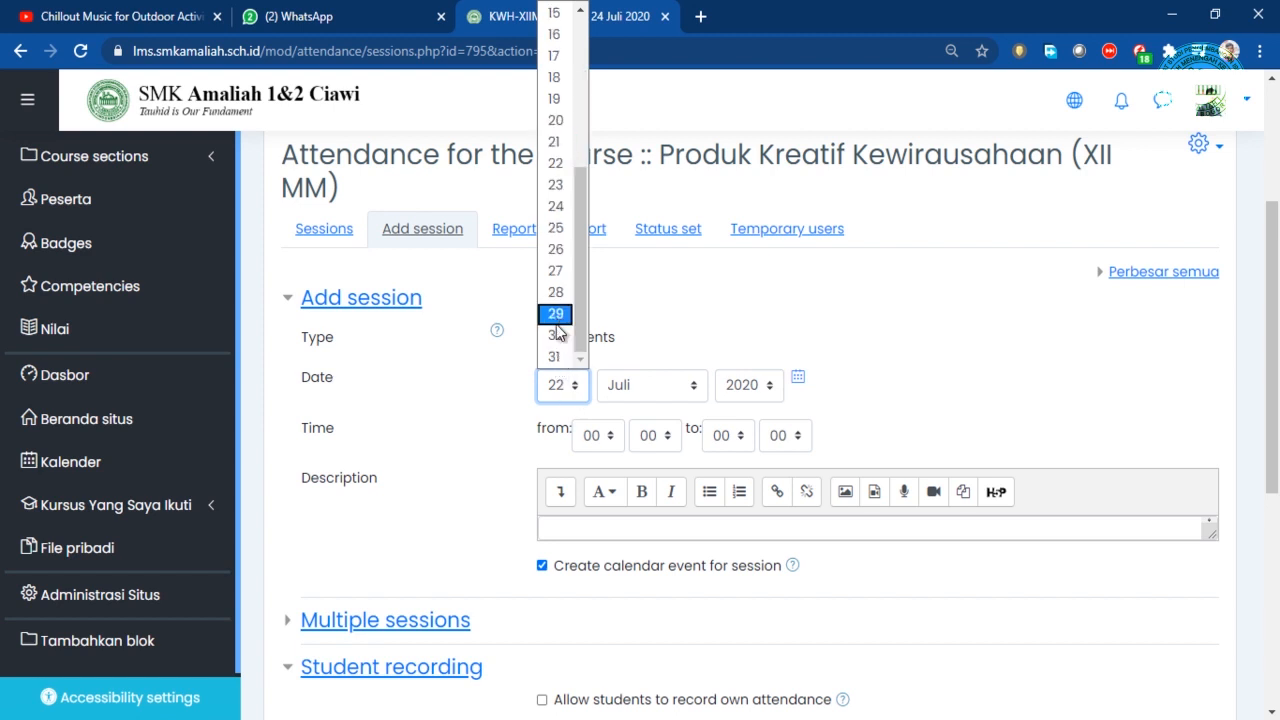
{"action": "left_click", "coordinate": [566, 207]}
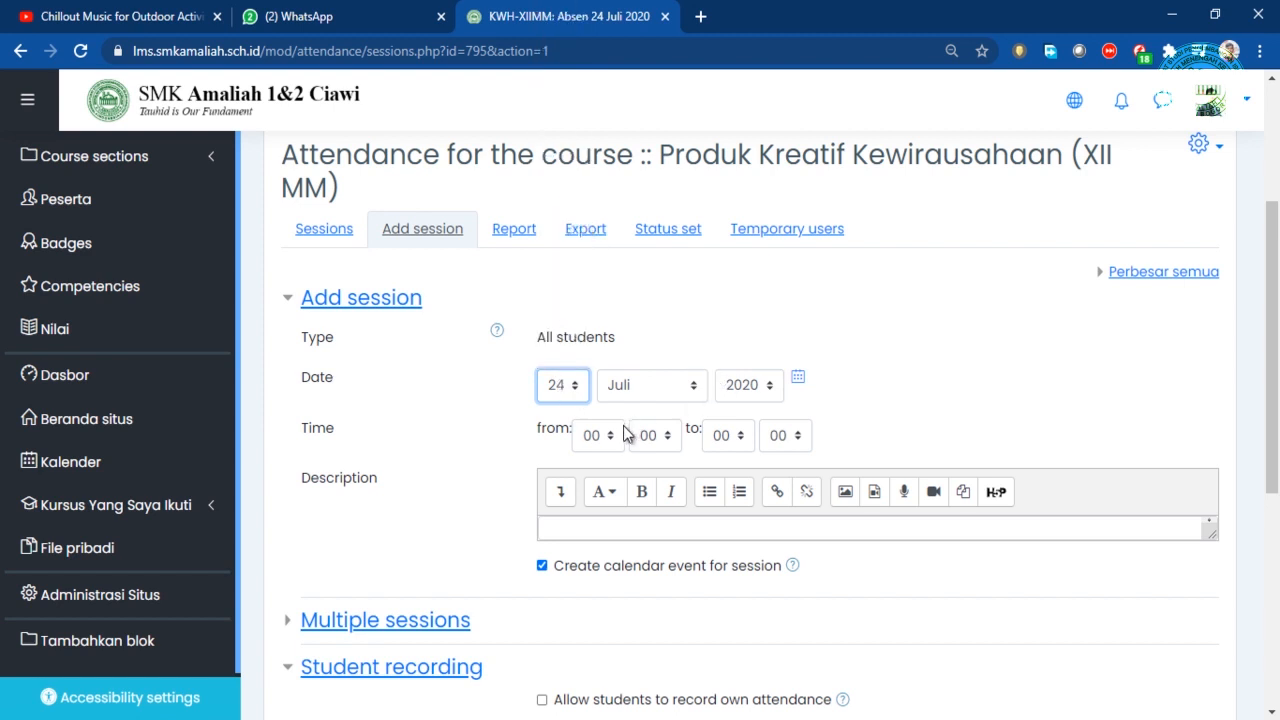
{"action": "left_click", "coordinate": [872, 354]}
{"action": "scroll", "coordinate": [875, 352], "scroll_direction": "down", "scroll_amount": 1}
{"action": "scroll", "coordinate": [875, 352], "scroll_direction": "up", "scroll_amount": 1}
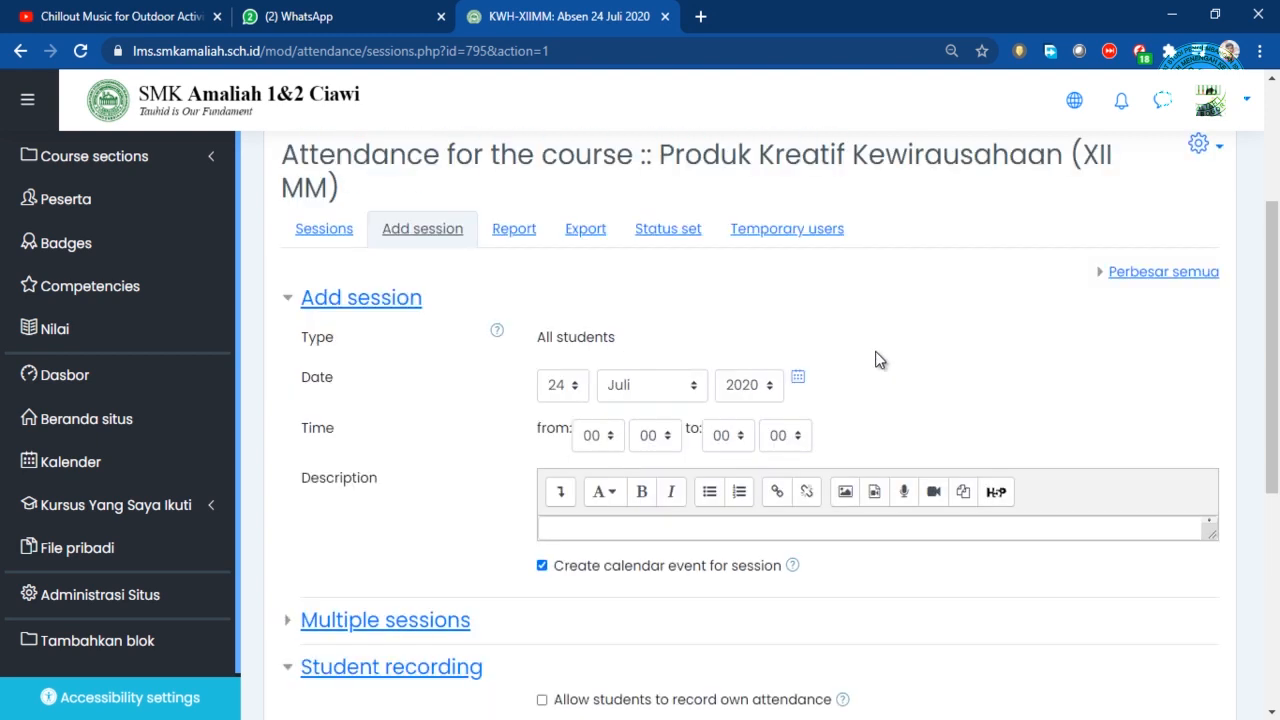
Set the session time from 08:00 to 12:00
{"action": "left_click", "coordinate": [607, 437]}
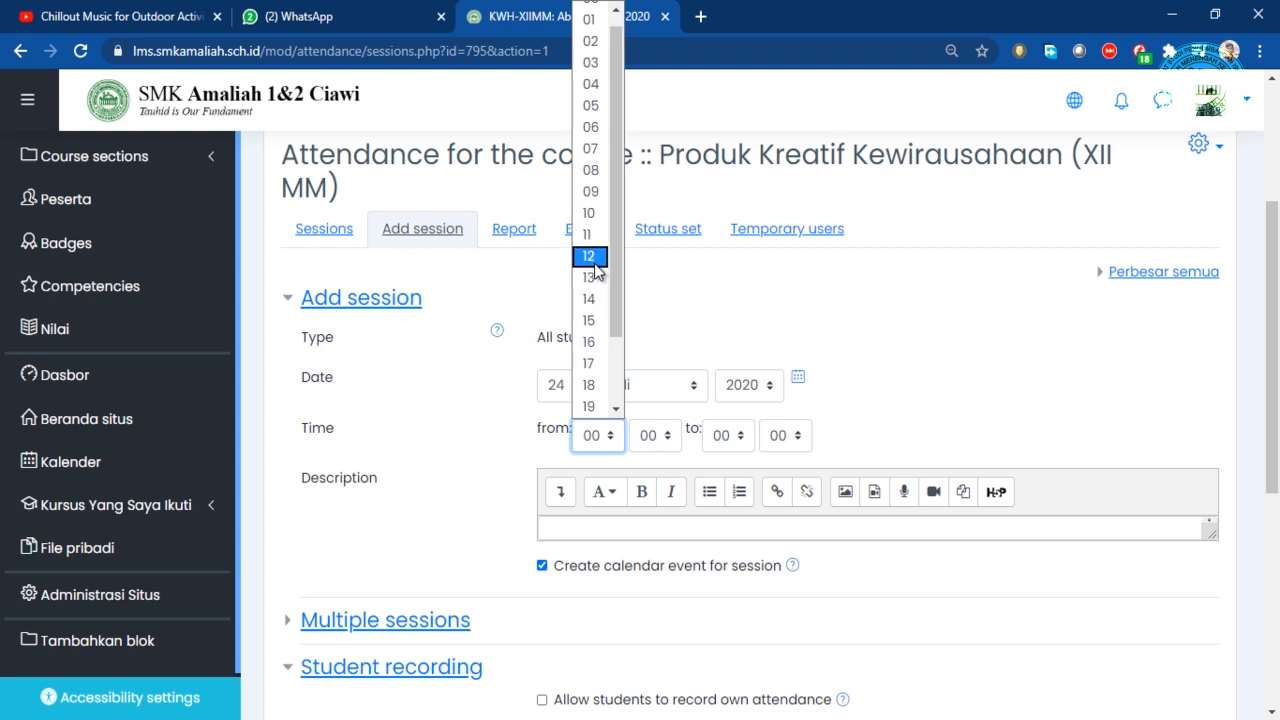
{"action": "left_click", "coordinate": [598, 183]}
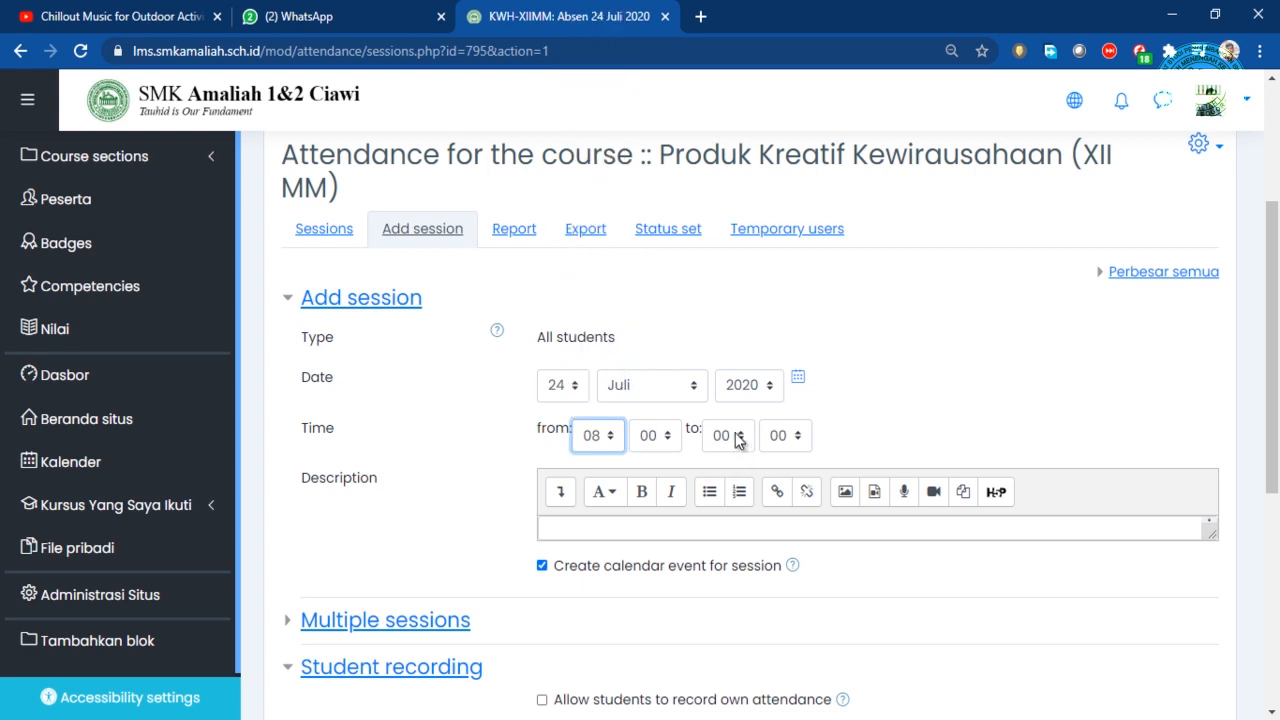
{"action": "left_click", "coordinate": [737, 436]}
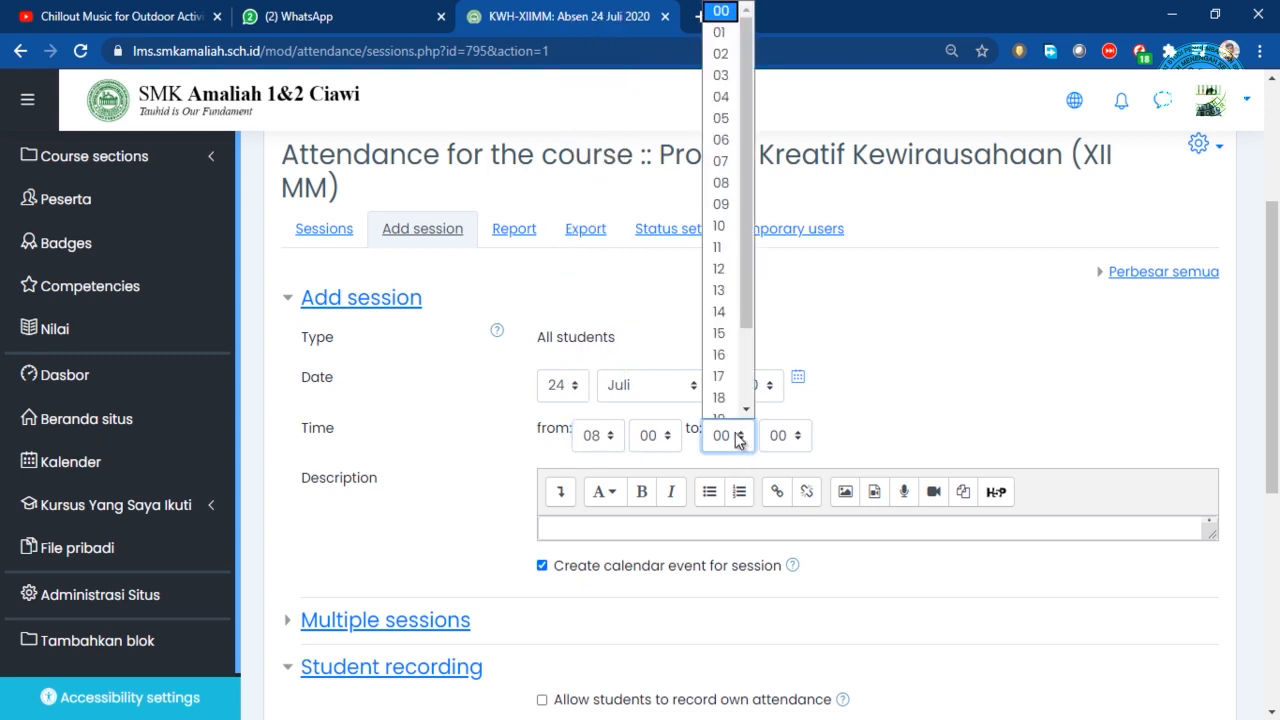
{"action": "left_click", "coordinate": [728, 262]}
{"action": "left_click", "coordinate": [861, 340]}
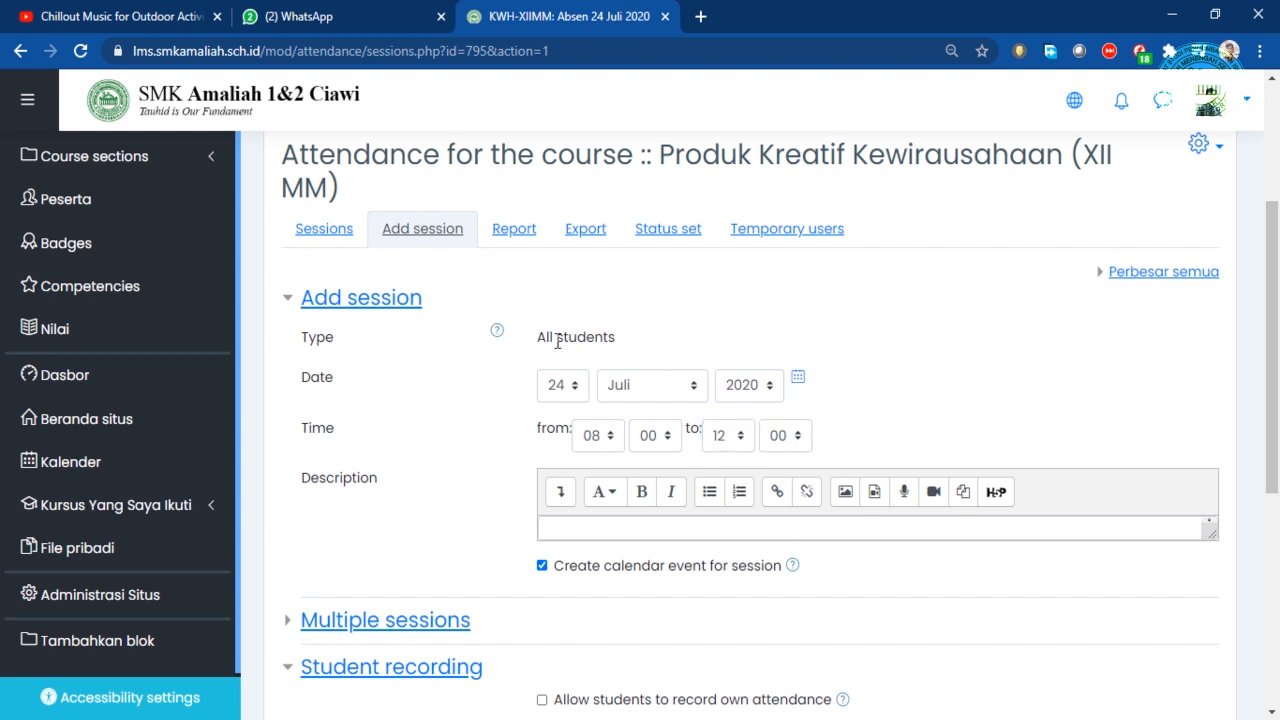
{"action": "left_click_drag", "start_coordinate": [614, 336], "coordinate": [524, 338]}
{"action": "left_click", "coordinate": [642, 338]}
{"action": "left_click_drag", "start_coordinate": [616, 340], "coordinate": [536, 338]}
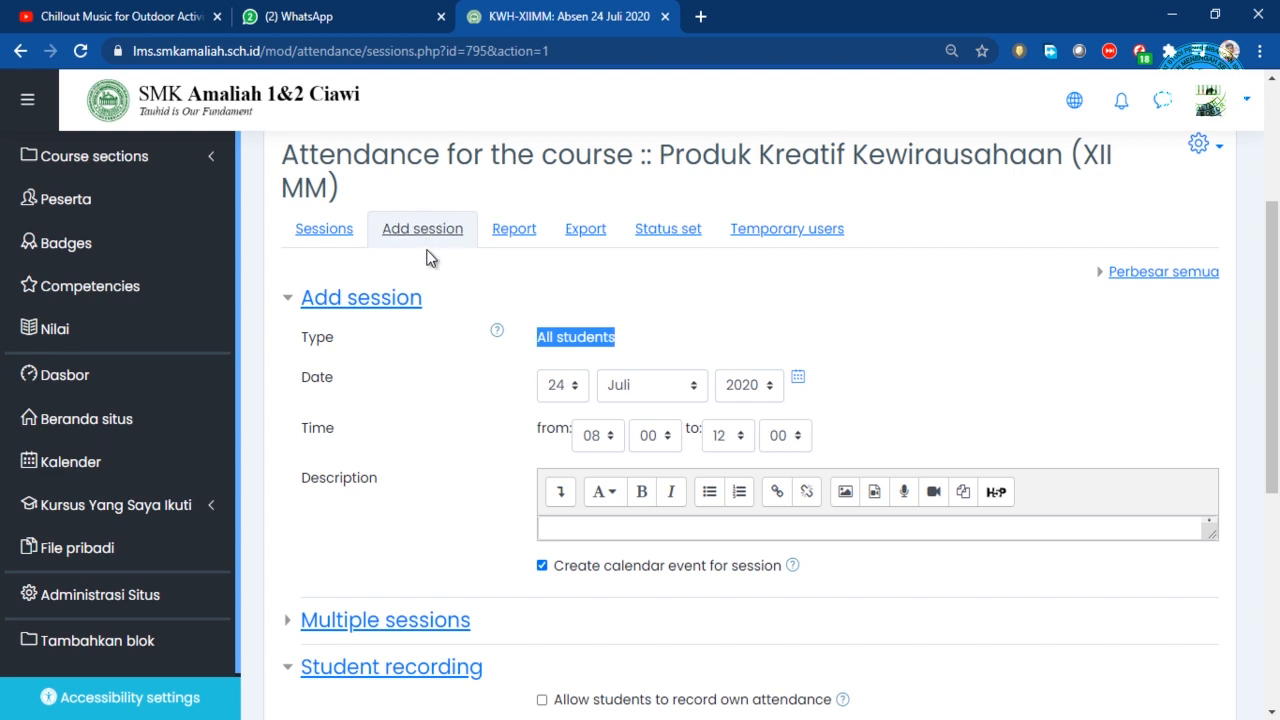
{"action": "left_click", "coordinate": [640, 336]}
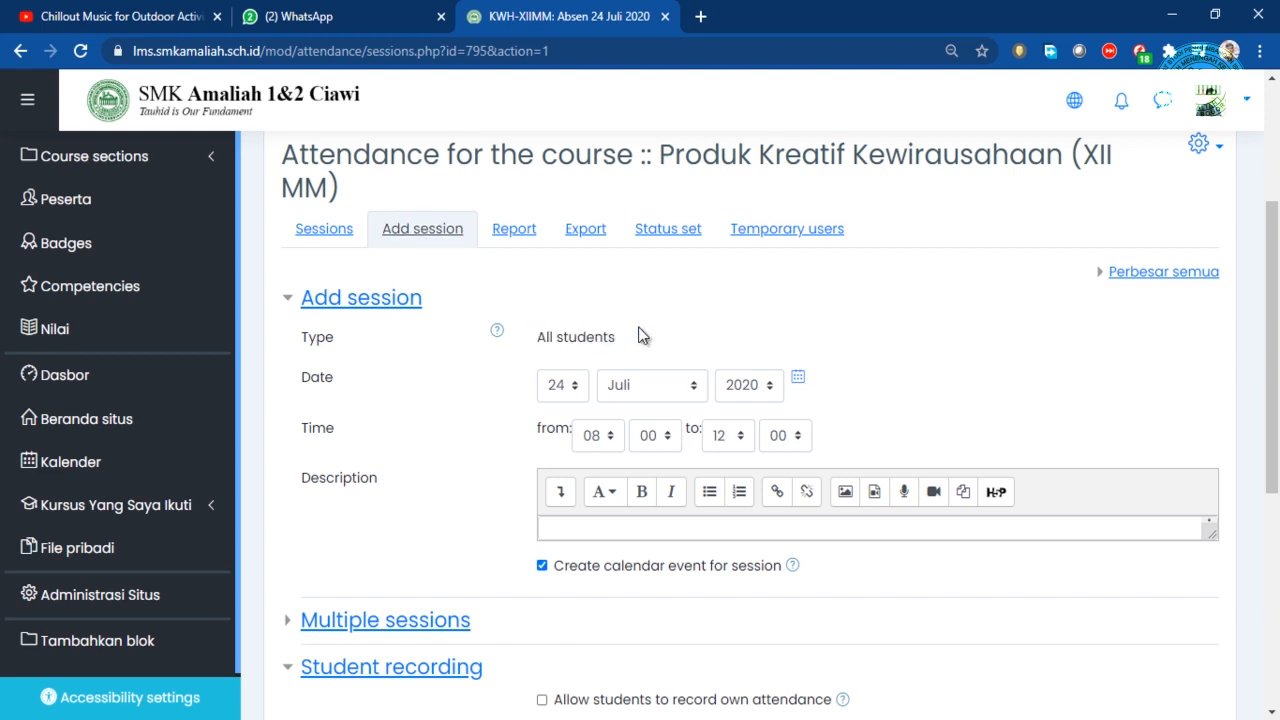
{"action": "left_click_drag", "start_coordinate": [608, 337], "coordinate": [532, 340]}
{"action": "left_click_drag", "start_coordinate": [623, 346], "coordinate": [516, 360]}
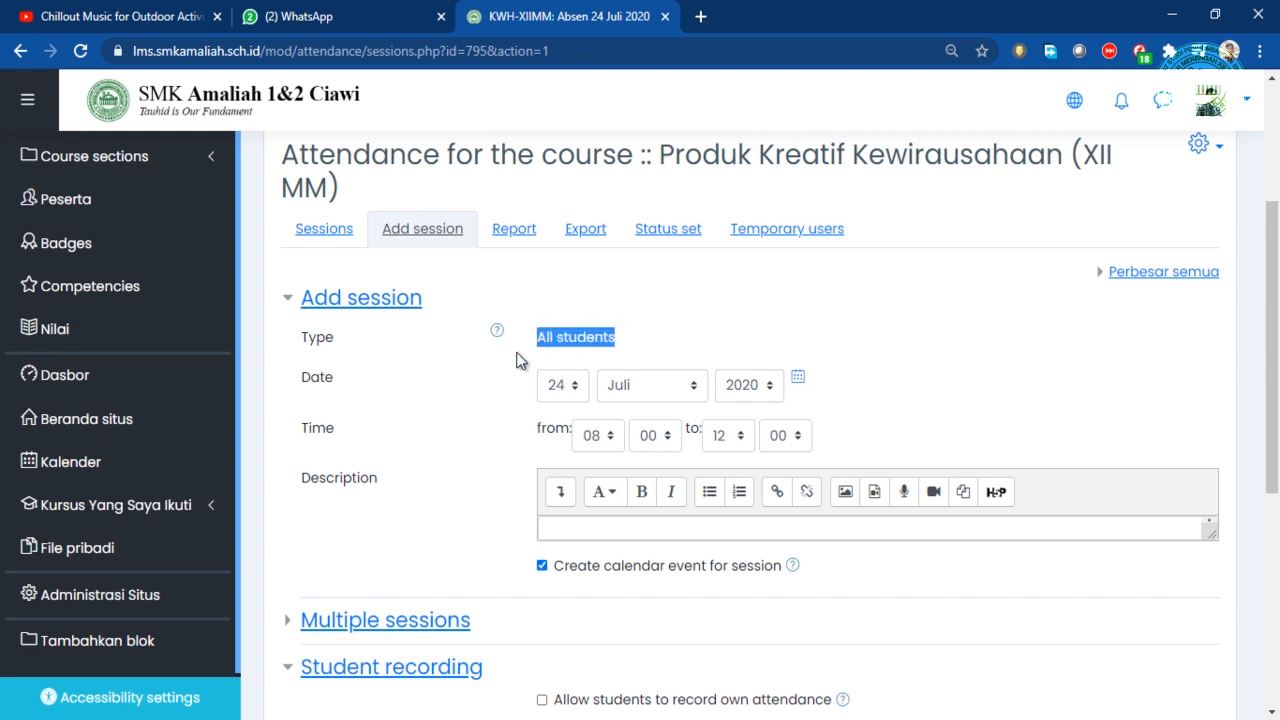
{"action": "left_click", "coordinate": [493, 427]}
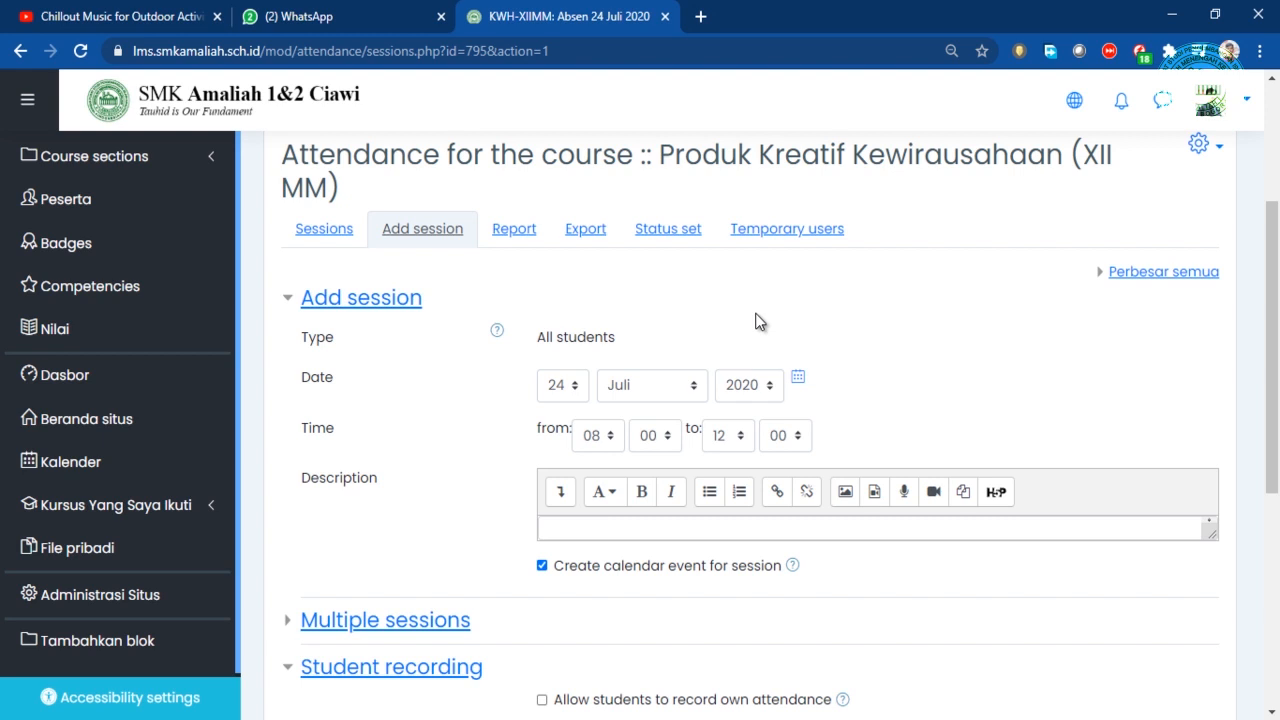
Leave the unsaved session form for the course page and set the Absen 24 Juli 2020 group mode to separate groups (Grup terpisah)
{"action": "scroll", "coordinate": [757, 320], "scroll_direction": "up", "scroll_amount": 3}
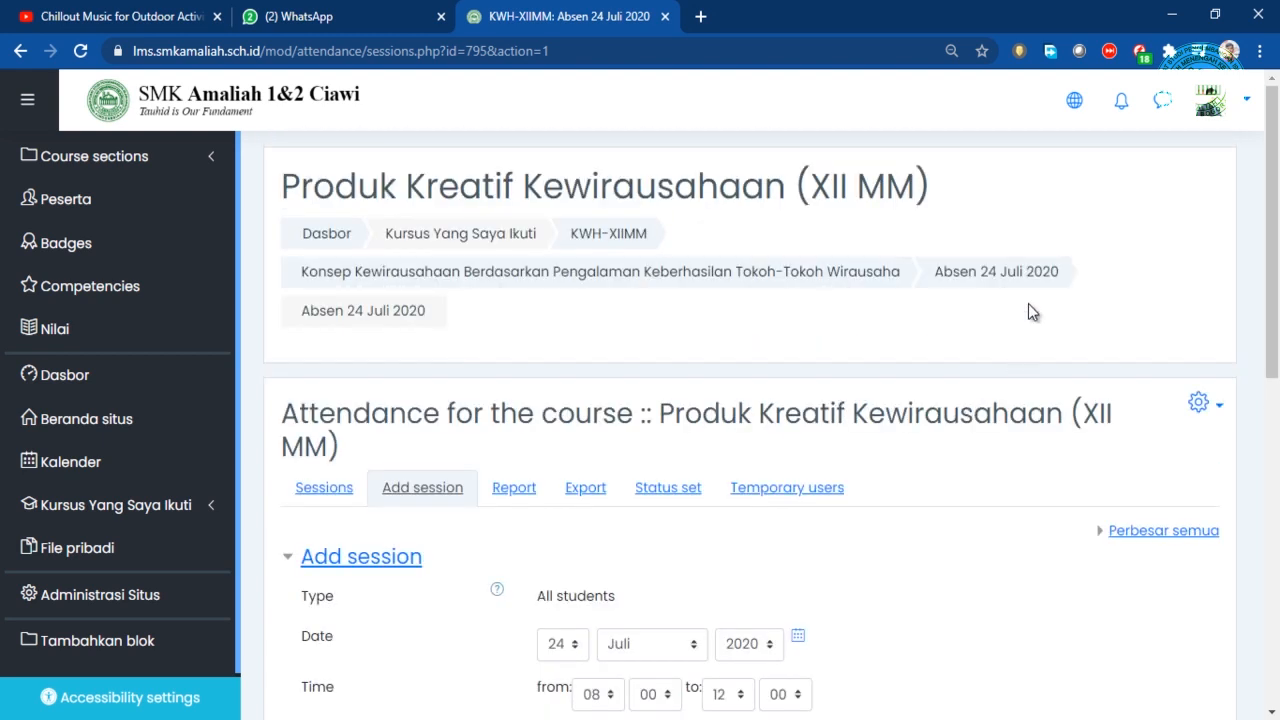
{"action": "left_click", "coordinate": [660, 282]}
{"action": "left_click", "coordinate": [745, 161]}
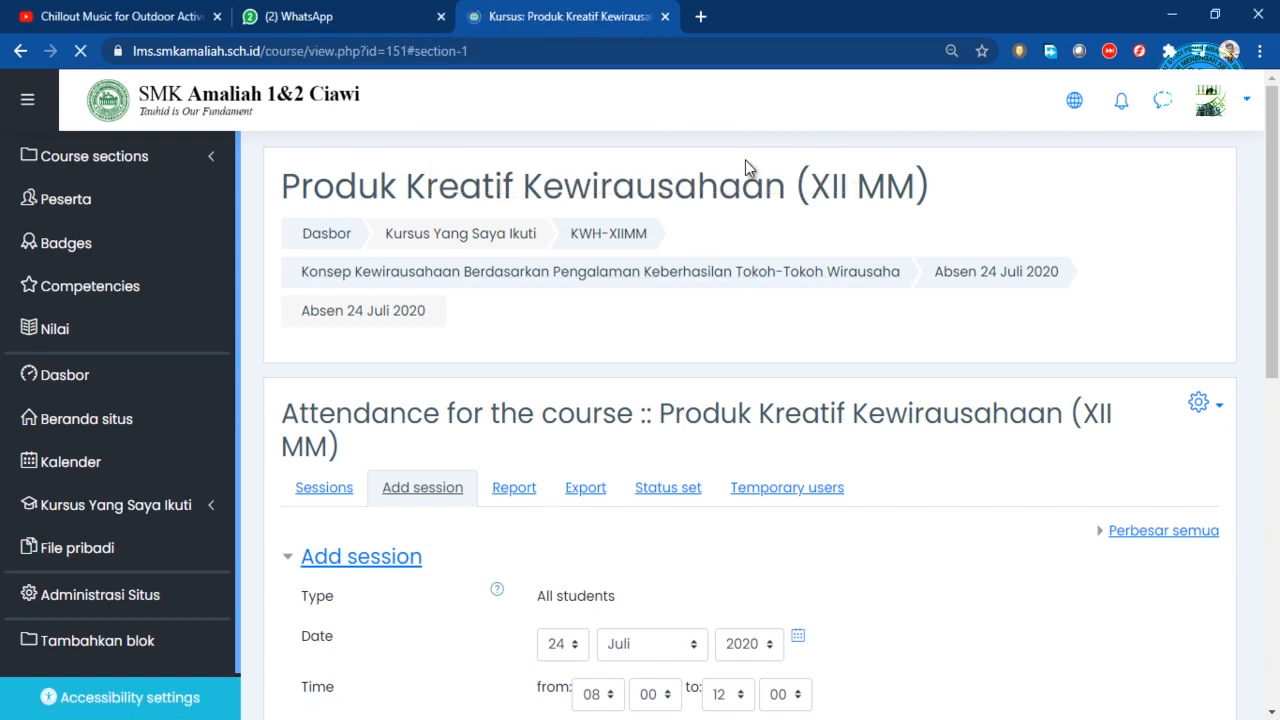
{"action": "scroll", "coordinate": [783, 306], "scroll_direction": "down", "scroll_amount": 1}
{"action": "scroll", "coordinate": [783, 306], "scroll_direction": "up", "scroll_amount": 1}
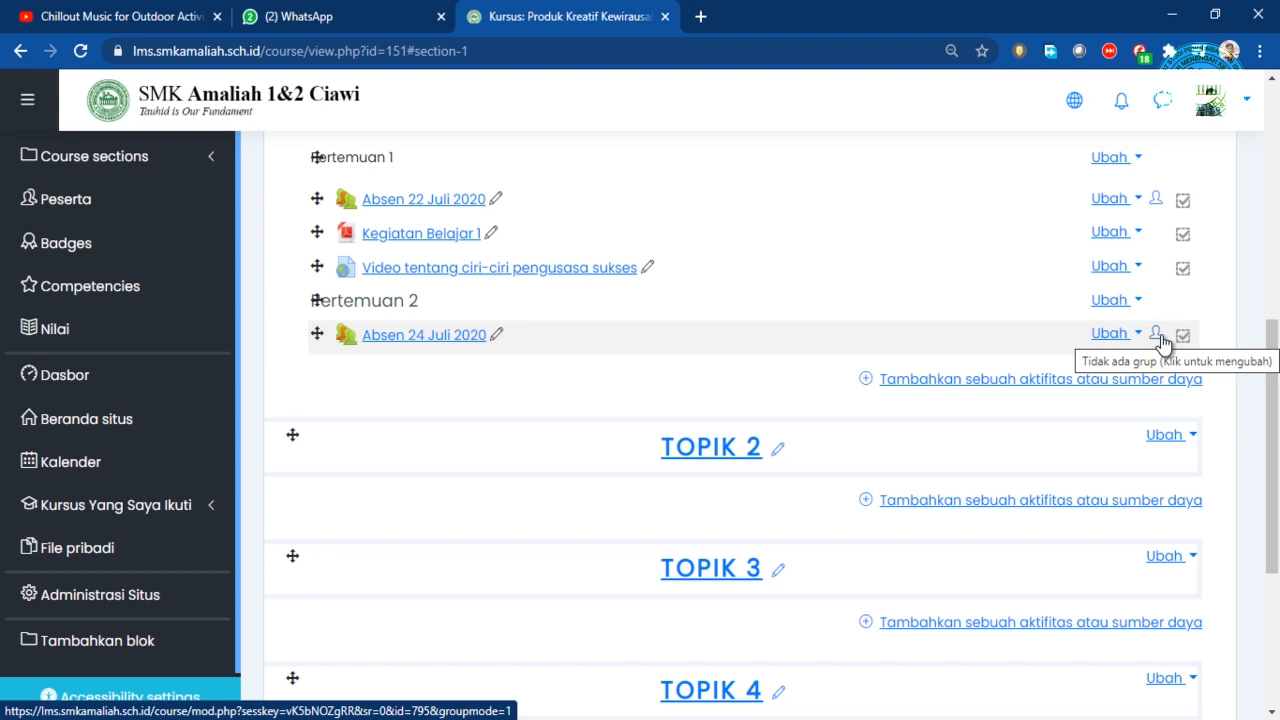
{"action": "left_click", "coordinate": [1157, 338]}
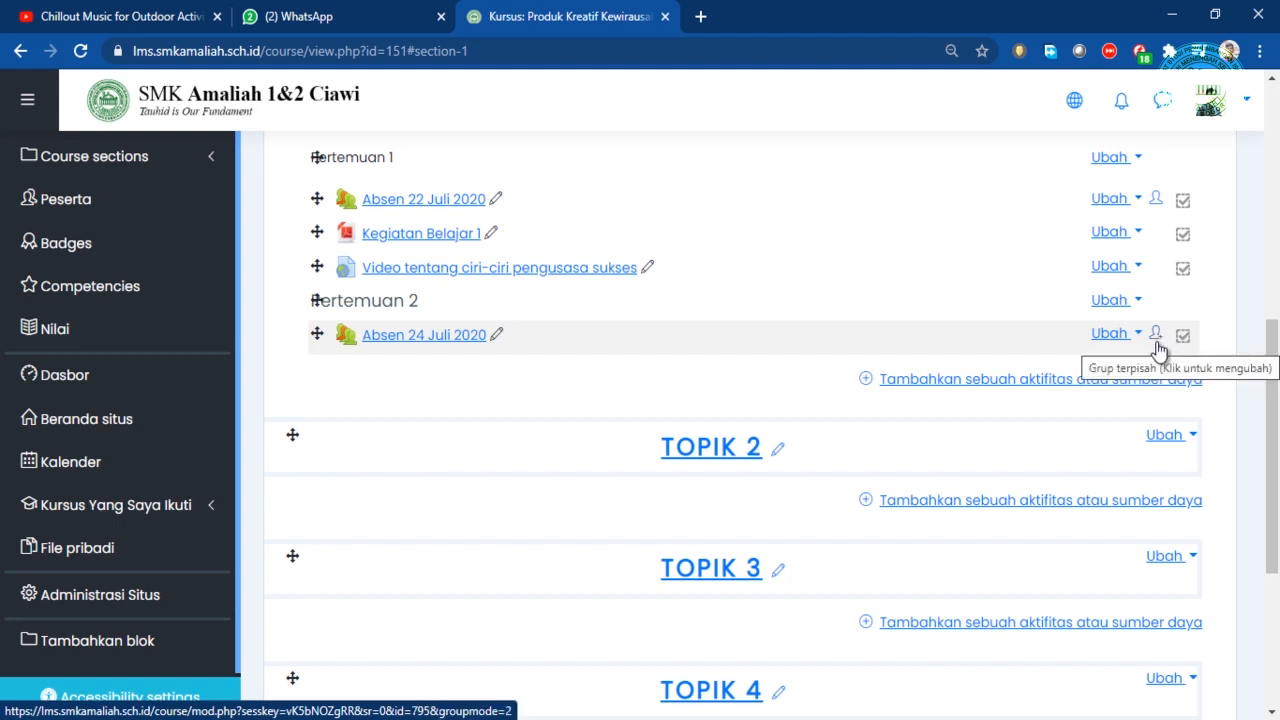
{"action": "left_click", "coordinate": [1157, 340]}
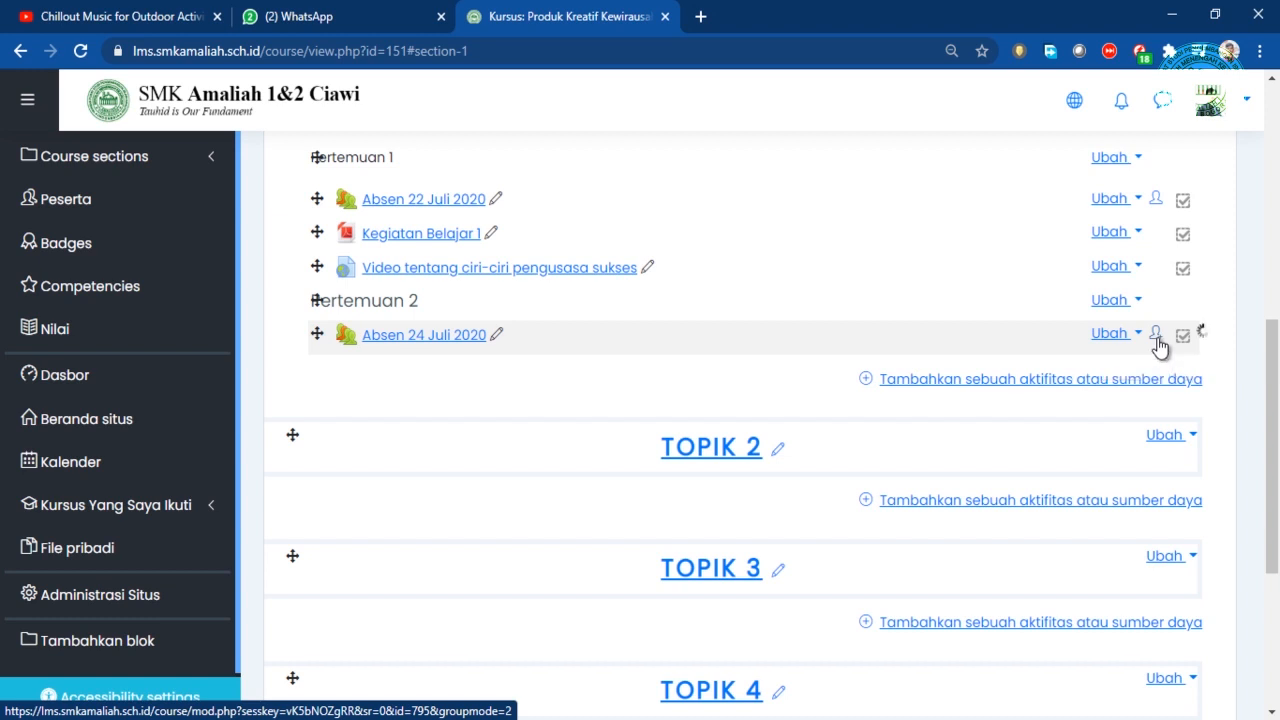
{"action": "left_click", "coordinate": [1155, 338]}
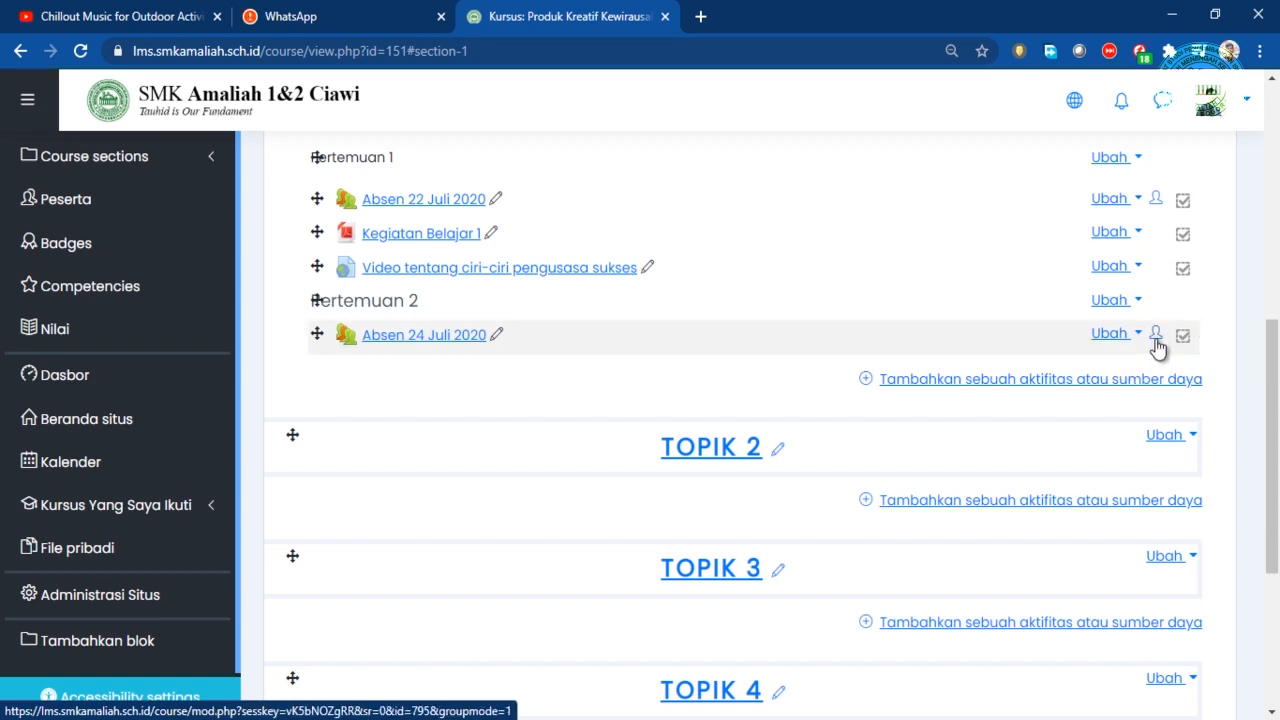
{"action": "left_click", "coordinate": [1156, 338]}
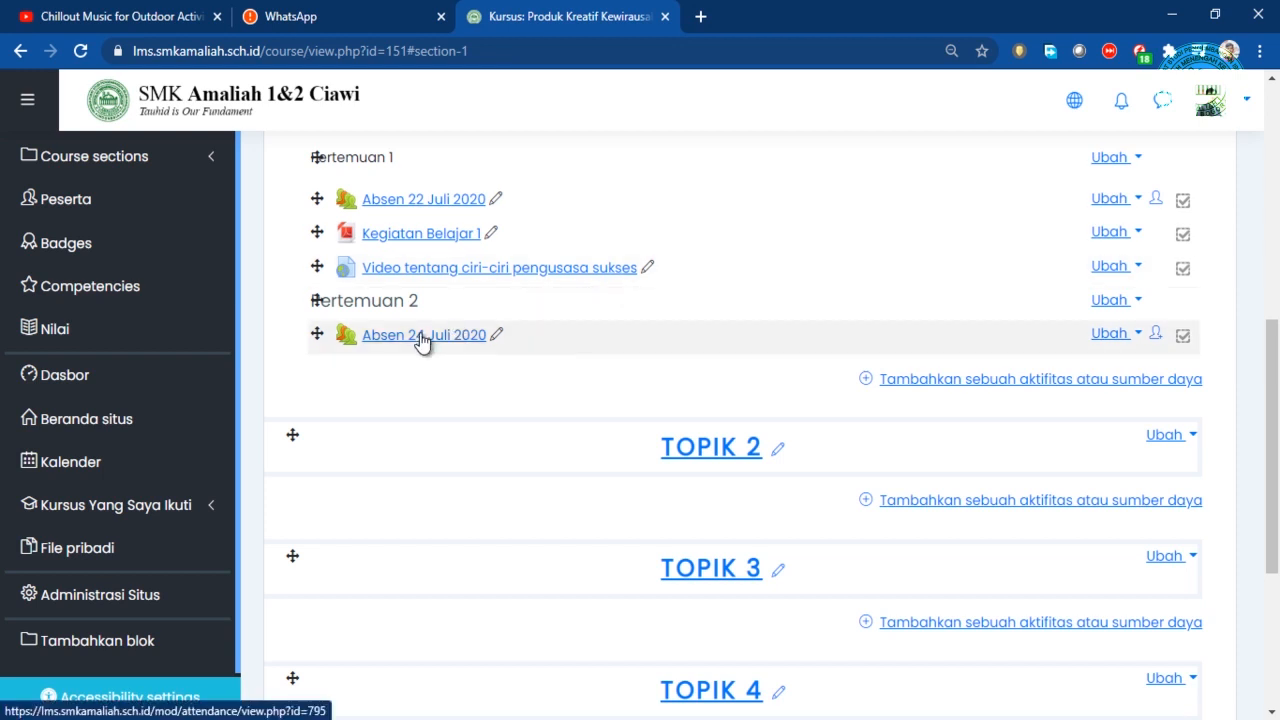
Start a new session in Absen 24 Juli 2020 and assign it to the group XII MM 1
{"action": "left_click", "coordinate": [460, 343]}
{"action": "scroll", "coordinate": [457, 345], "scroll_direction": "down", "scroll_amount": 3}
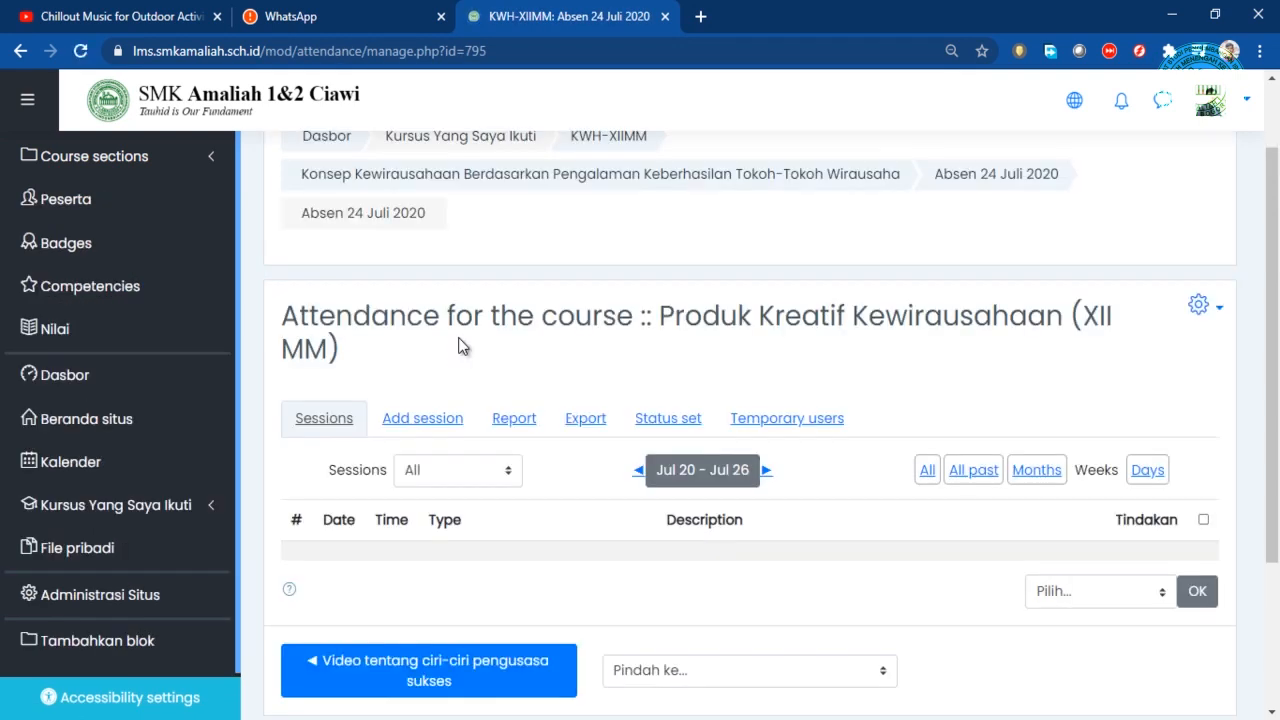
{"action": "left_click", "coordinate": [415, 418]}
{"action": "scroll", "coordinate": [531, 394], "scroll_direction": "down", "scroll_amount": 2}
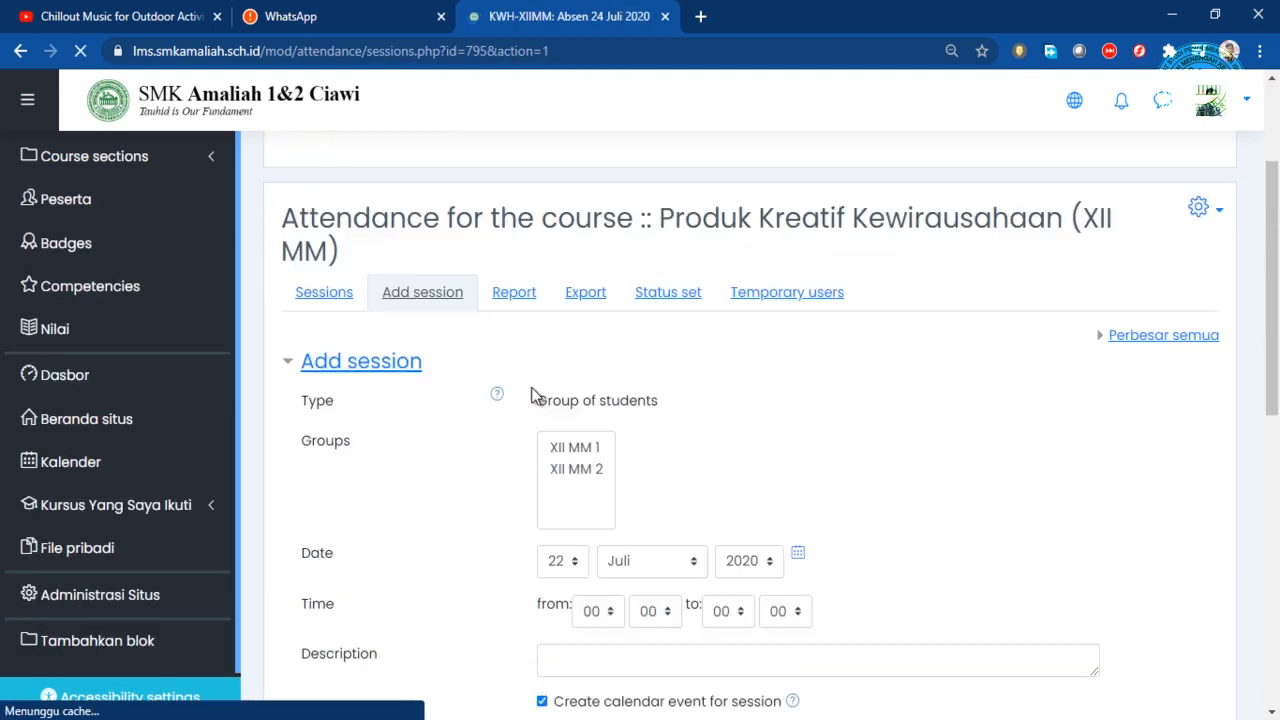
{"action": "left_click", "coordinate": [593, 478]}
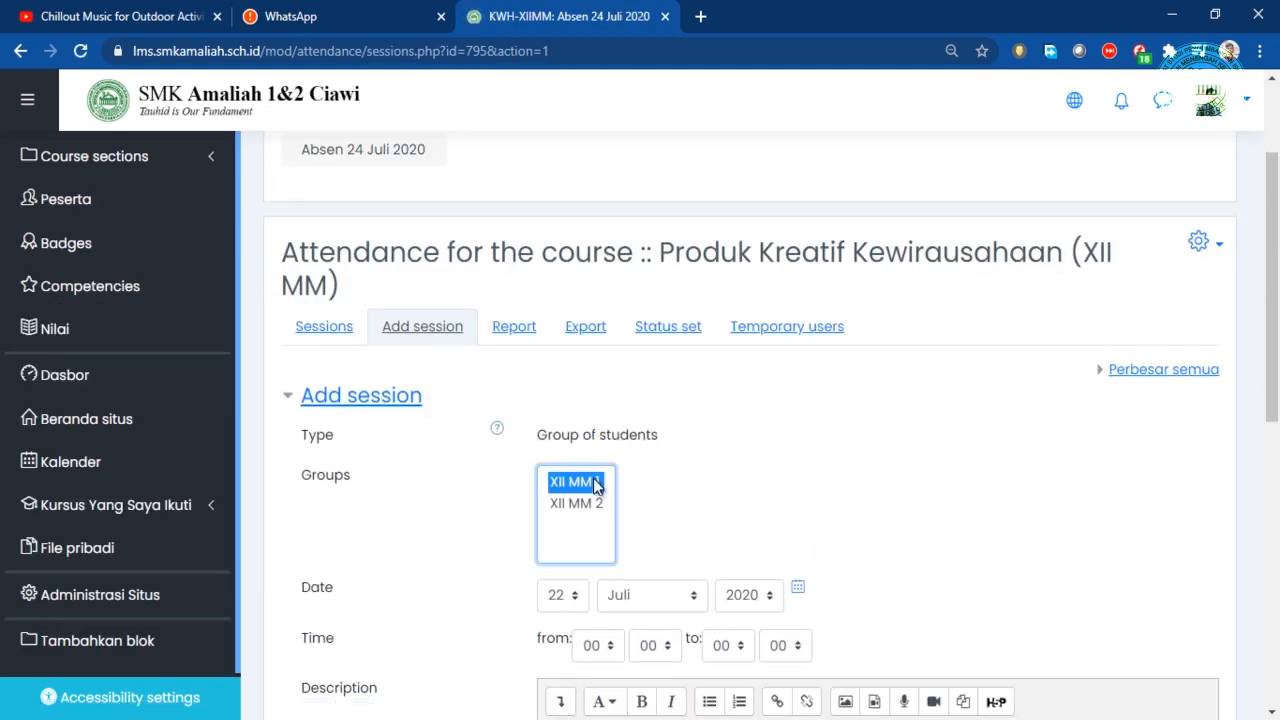
{"action": "scroll", "coordinate": [735, 445], "scroll_direction": "down", "scroll_amount": 1}
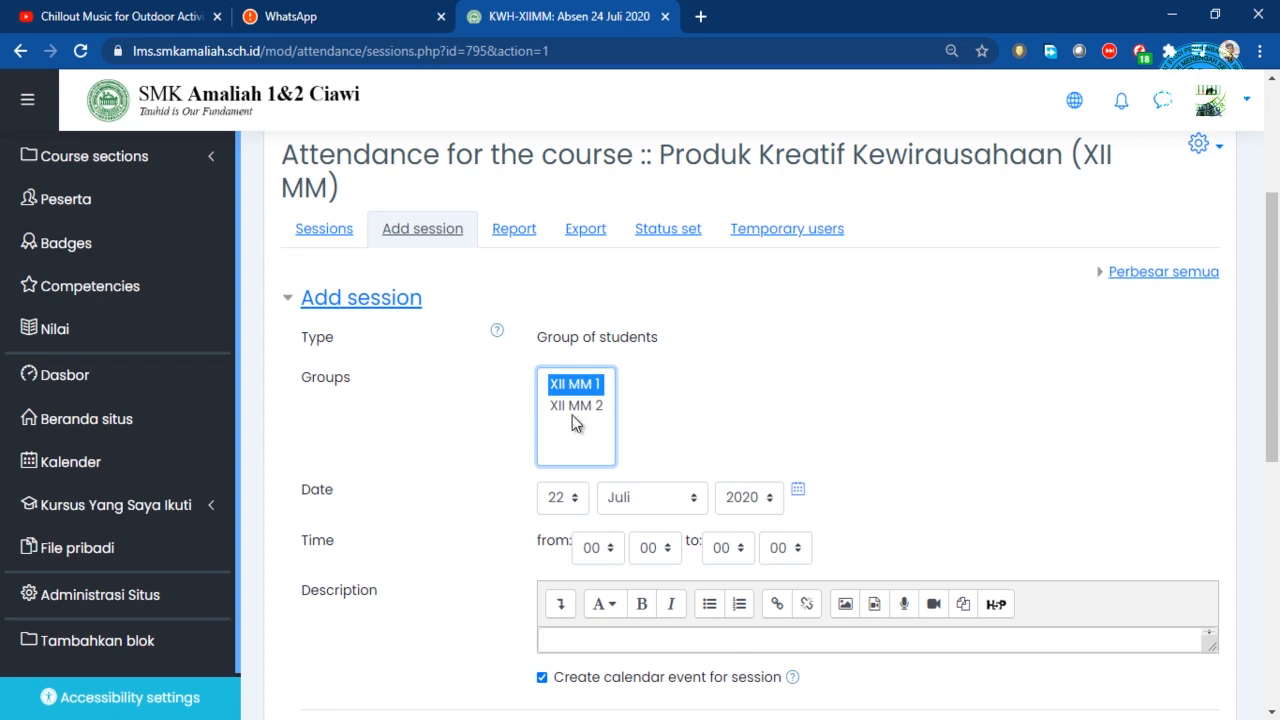
{"action": "left_click", "coordinate": [580, 385]}
{"action": "scroll", "coordinate": [650, 395], "scroll_direction": "down", "scroll_amount": 1}
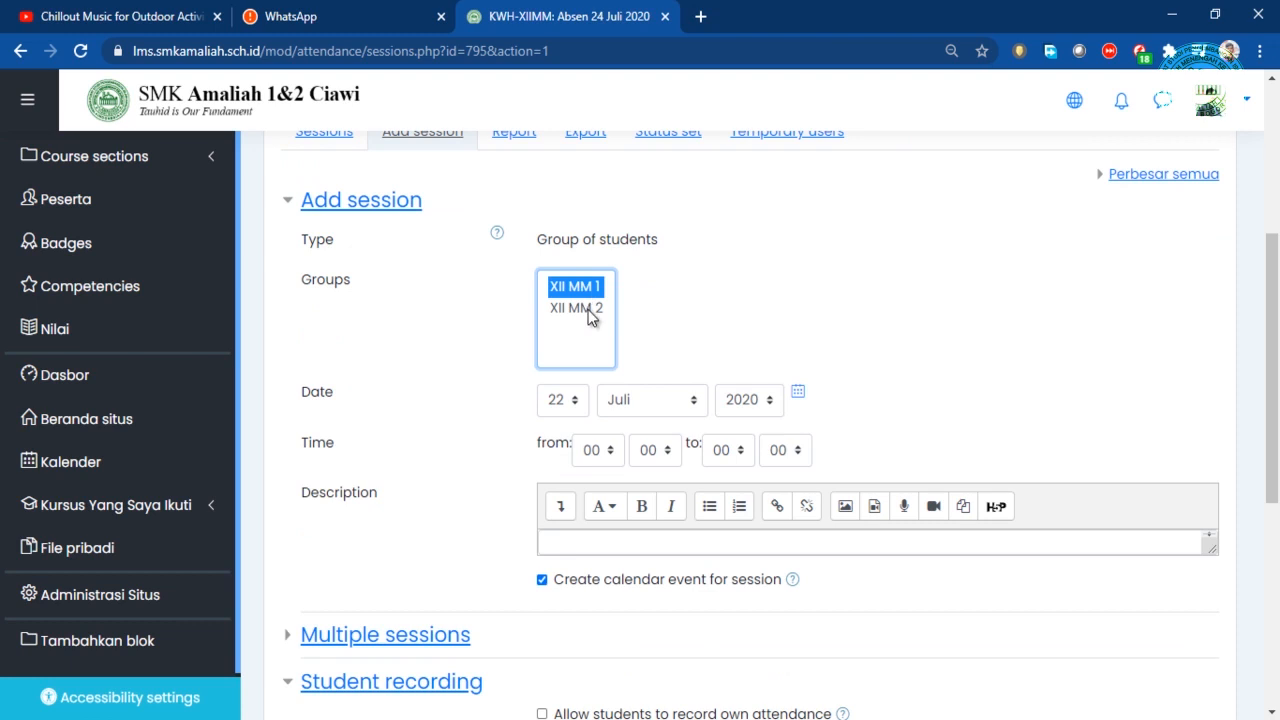
Set the date of the XII MM 1 group session to 24 Juli 2020
{"action": "left_click", "coordinate": [578, 400]}
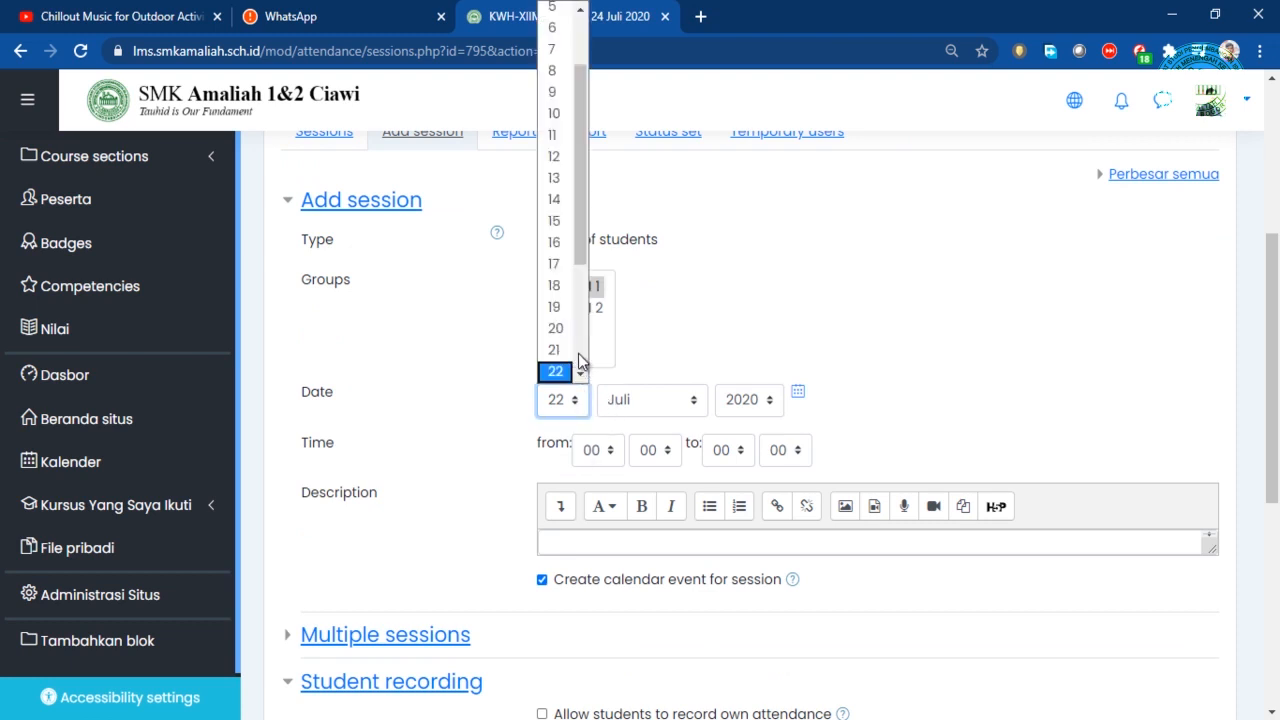
{"action": "scroll", "coordinate": [578, 358], "scroll_direction": "down", "scroll_amount": 3}
{"action": "left_click", "coordinate": [556, 220]}
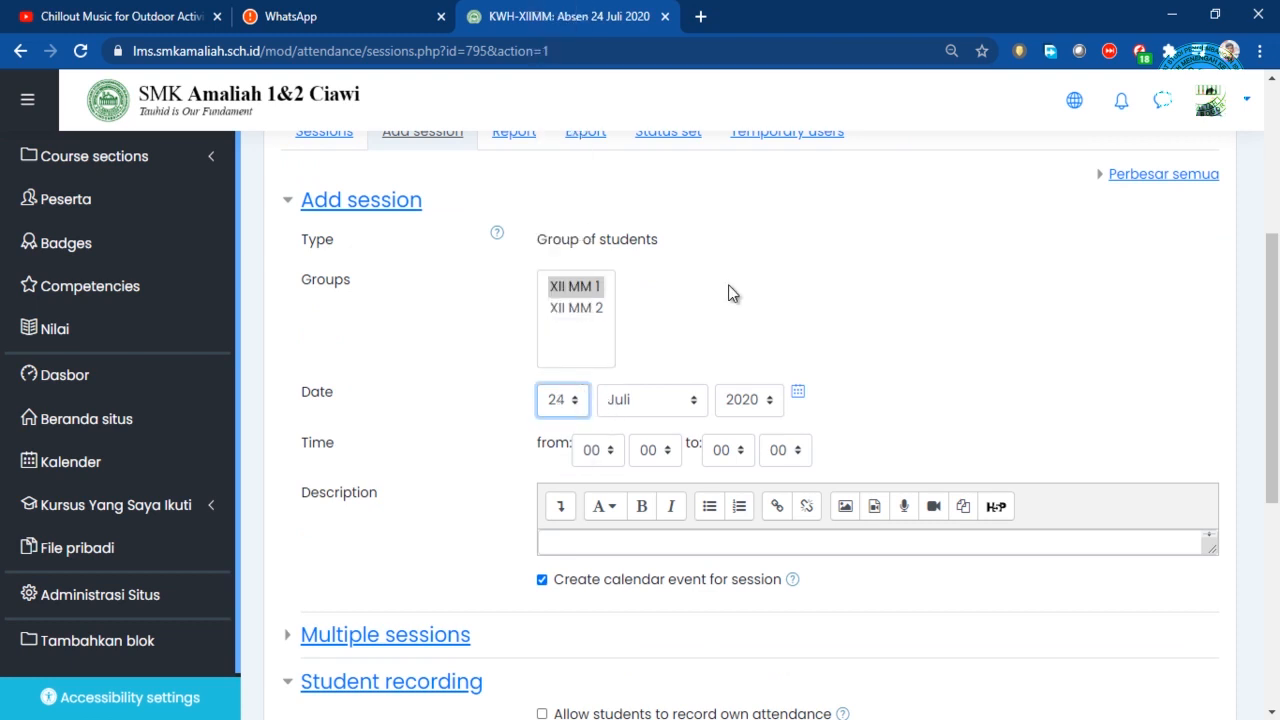
Set the XII MM 1 session time from 08:00 to 09:00
{"action": "left_click", "coordinate": [609, 452]}
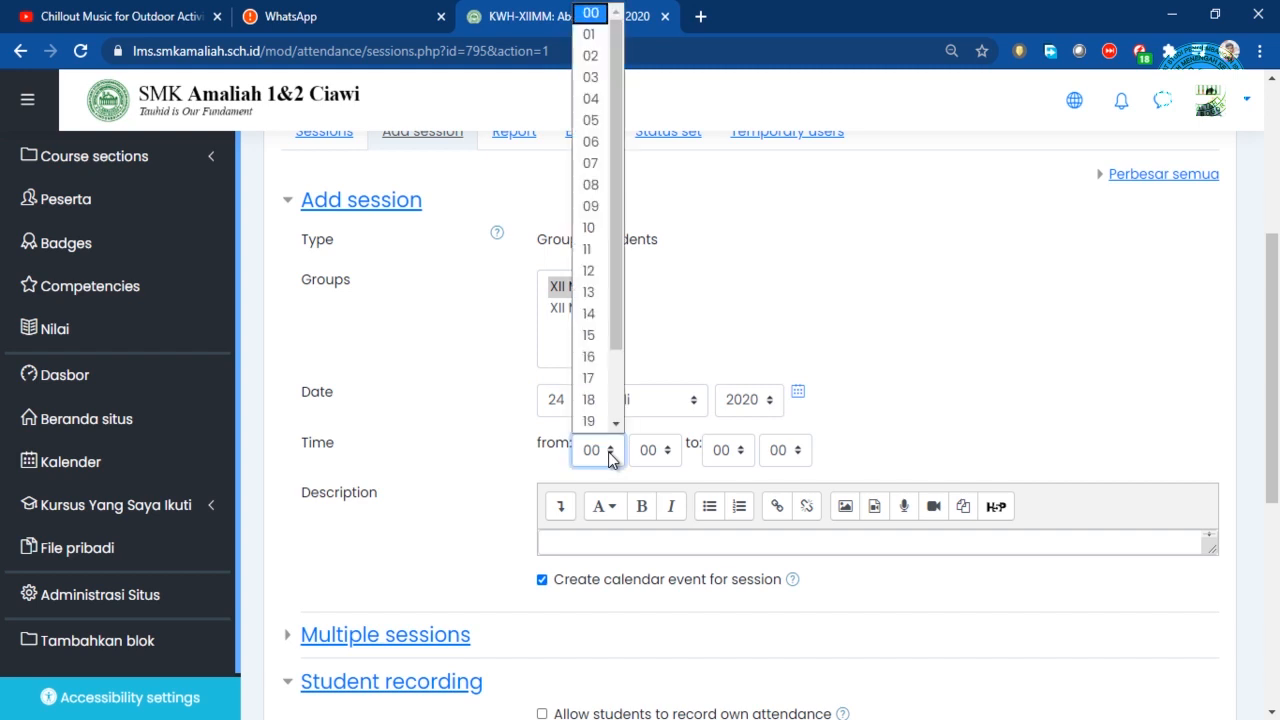
{"action": "left_click", "coordinate": [590, 184]}
{"action": "left_click", "coordinate": [737, 452]}
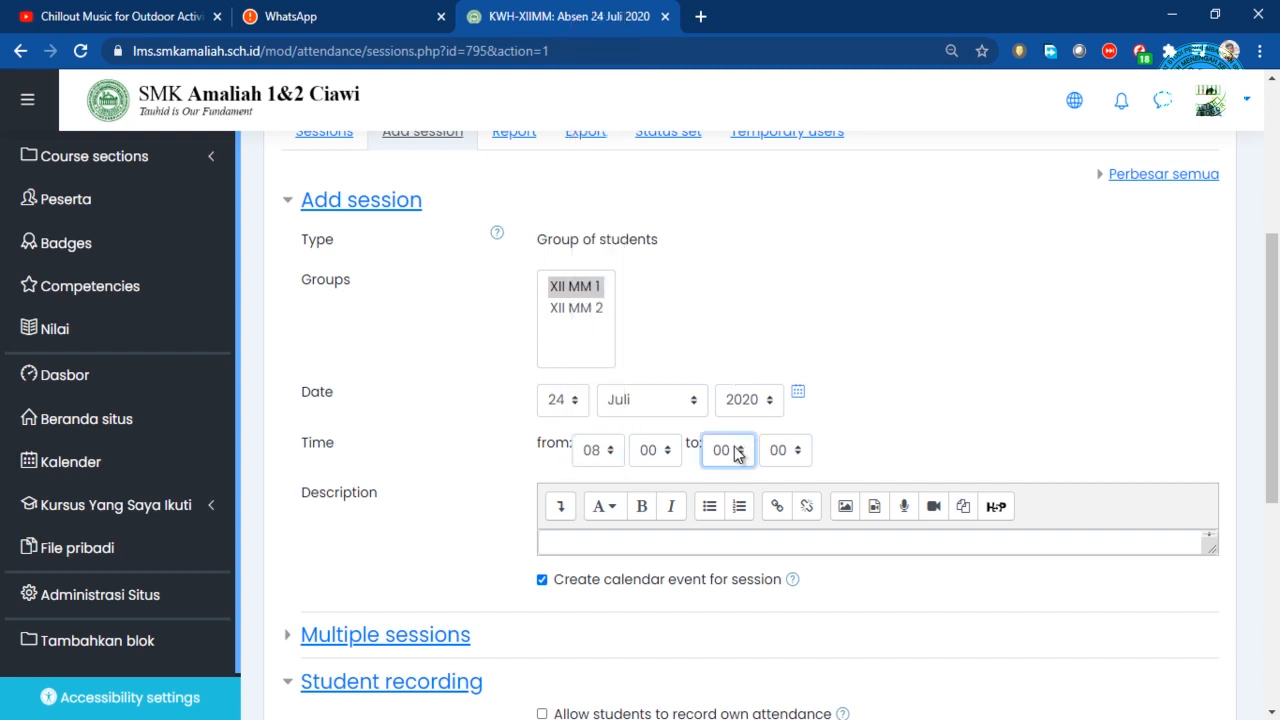
{"action": "left_click", "coordinate": [725, 208]}
{"action": "left_click", "coordinate": [877, 345]}
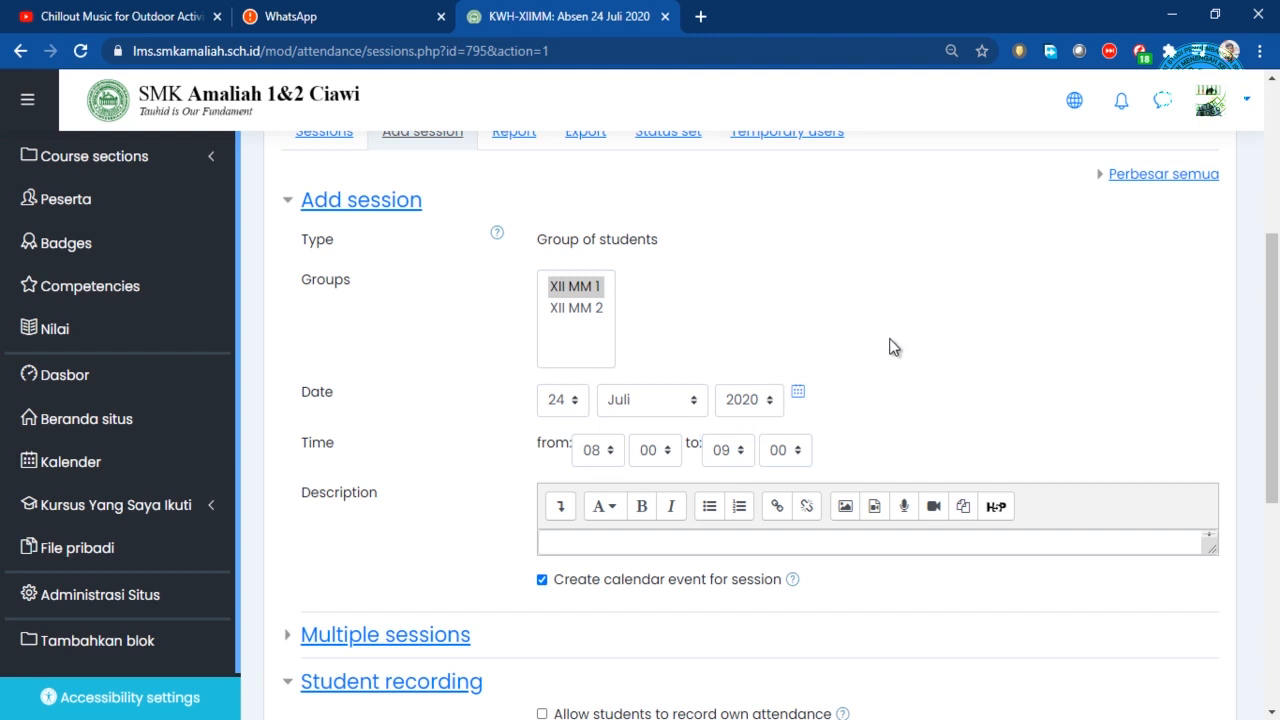
Allow students to record their own attendance, set automatic marking to Yes, and add the XII MM 1 session
{"action": "scroll", "coordinate": [855, 325], "scroll_direction": "down", "scroll_amount": 1}
{"action": "scroll", "coordinate": [851, 320], "scroll_direction": "down", "scroll_amount": 2}
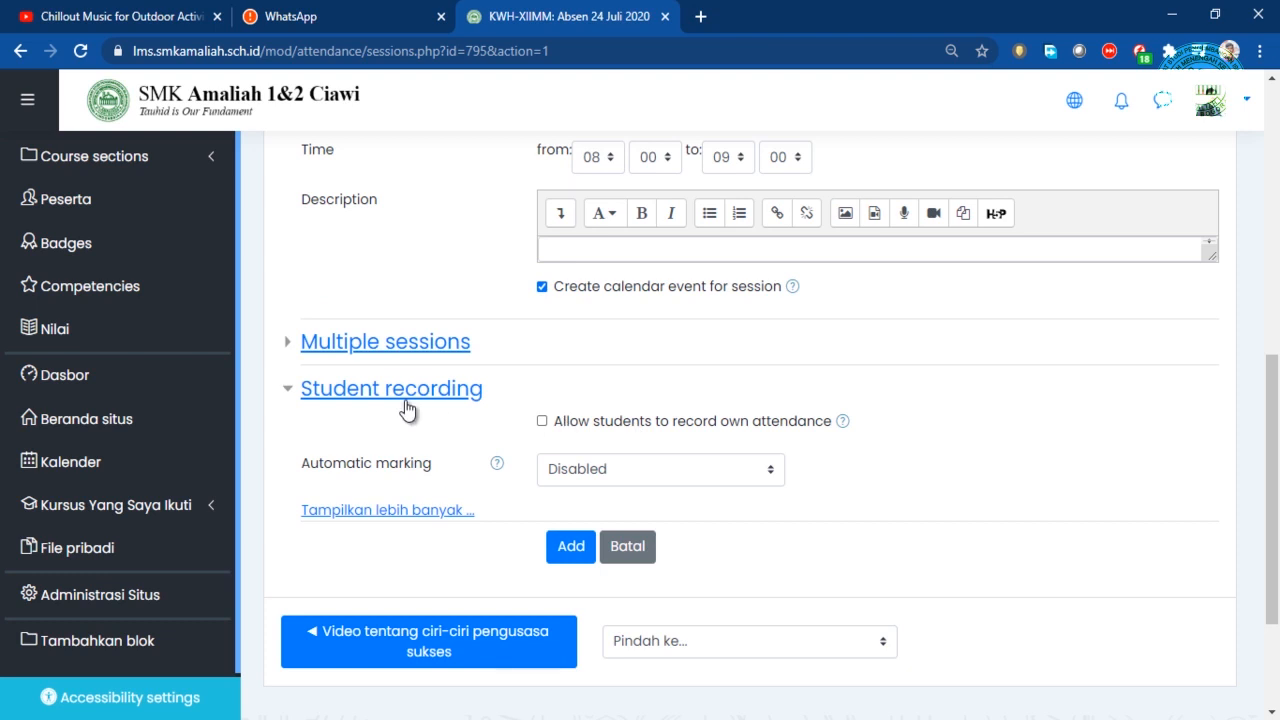
{"action": "left_click", "coordinate": [553, 421]}
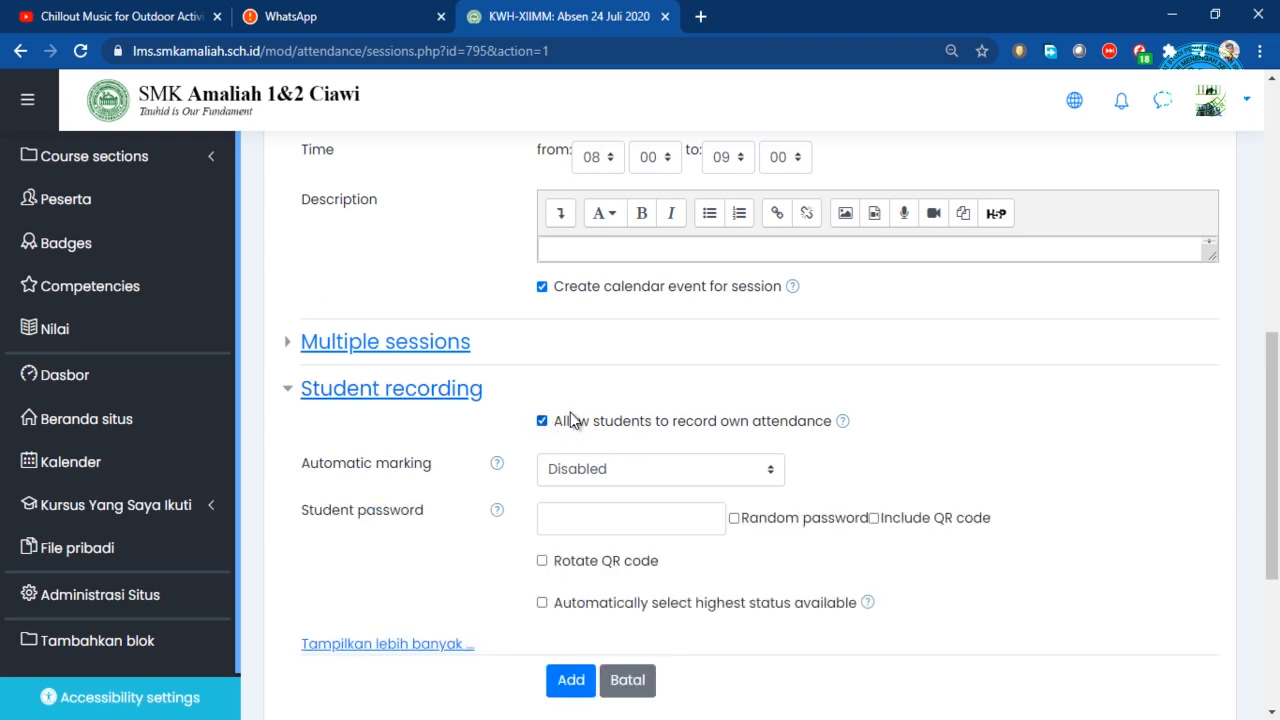
{"action": "left_click", "coordinate": [578, 467]}
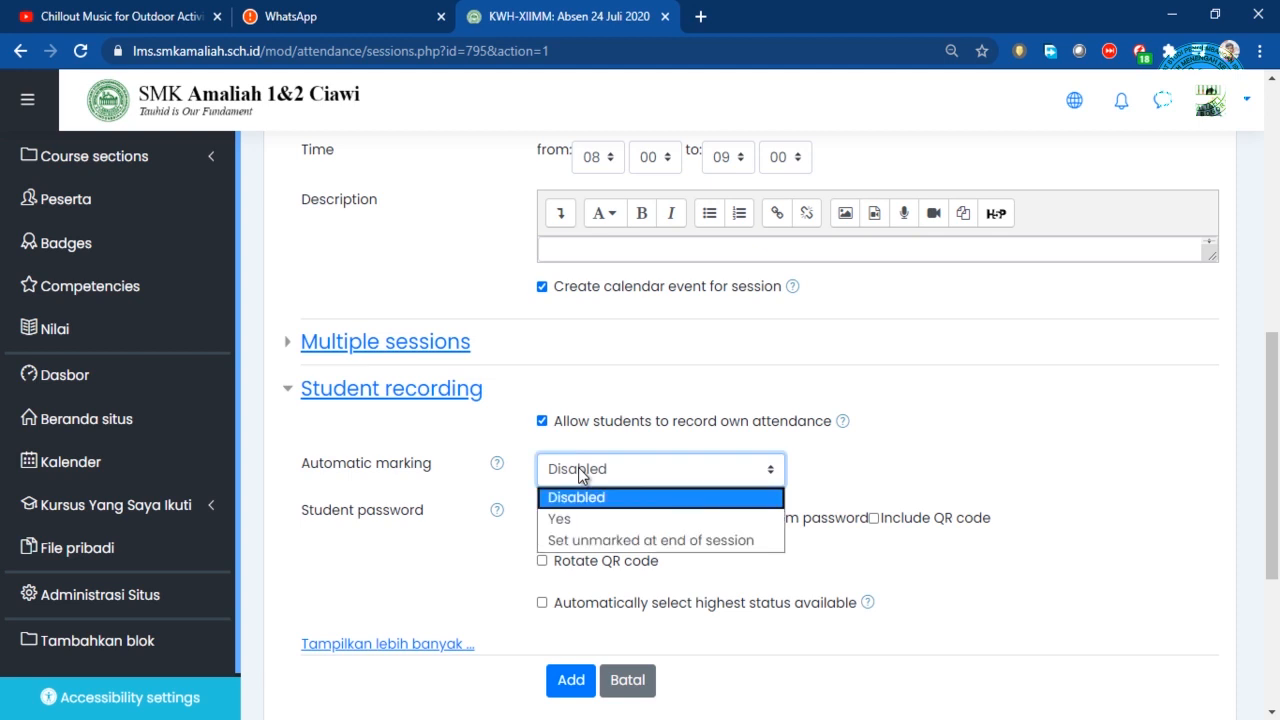
{"action": "left_click", "coordinate": [583, 517]}
{"action": "left_click", "coordinate": [912, 427]}
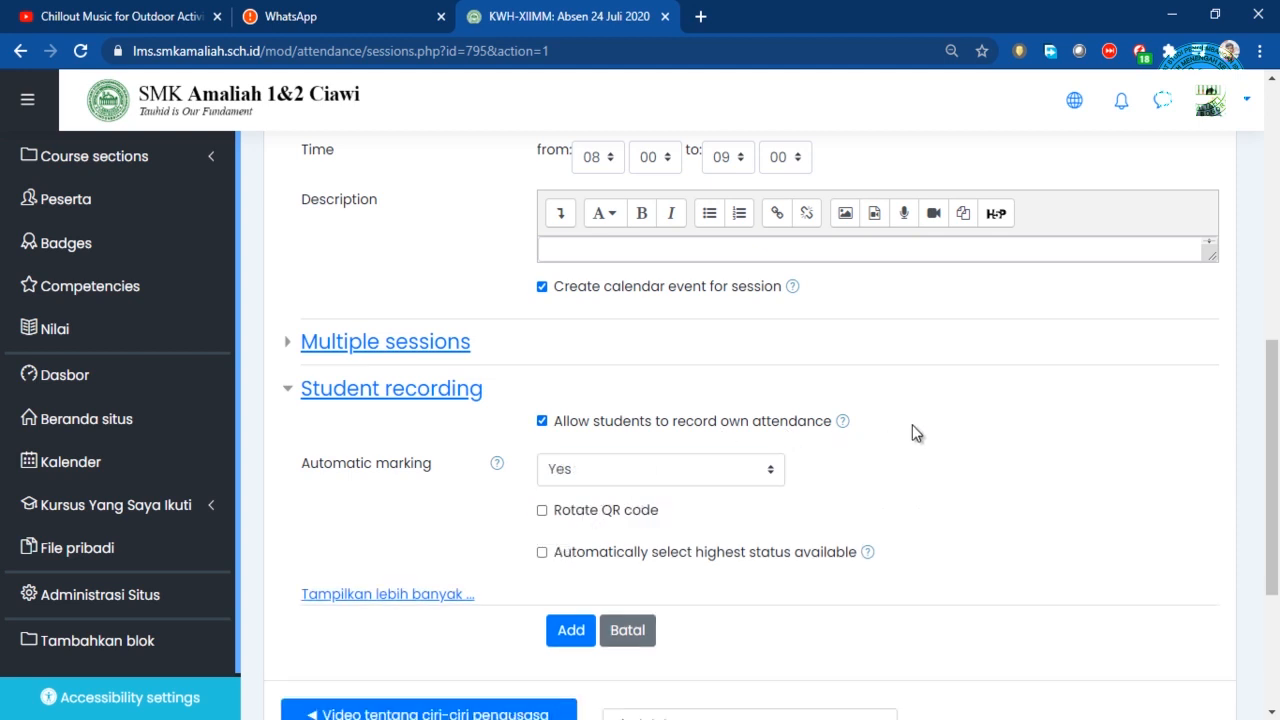
{"action": "scroll", "coordinate": [557, 455], "scroll_direction": "down", "scroll_amount": 2}
{"action": "scroll", "coordinate": [557, 455], "scroll_direction": "up", "scroll_amount": 7}
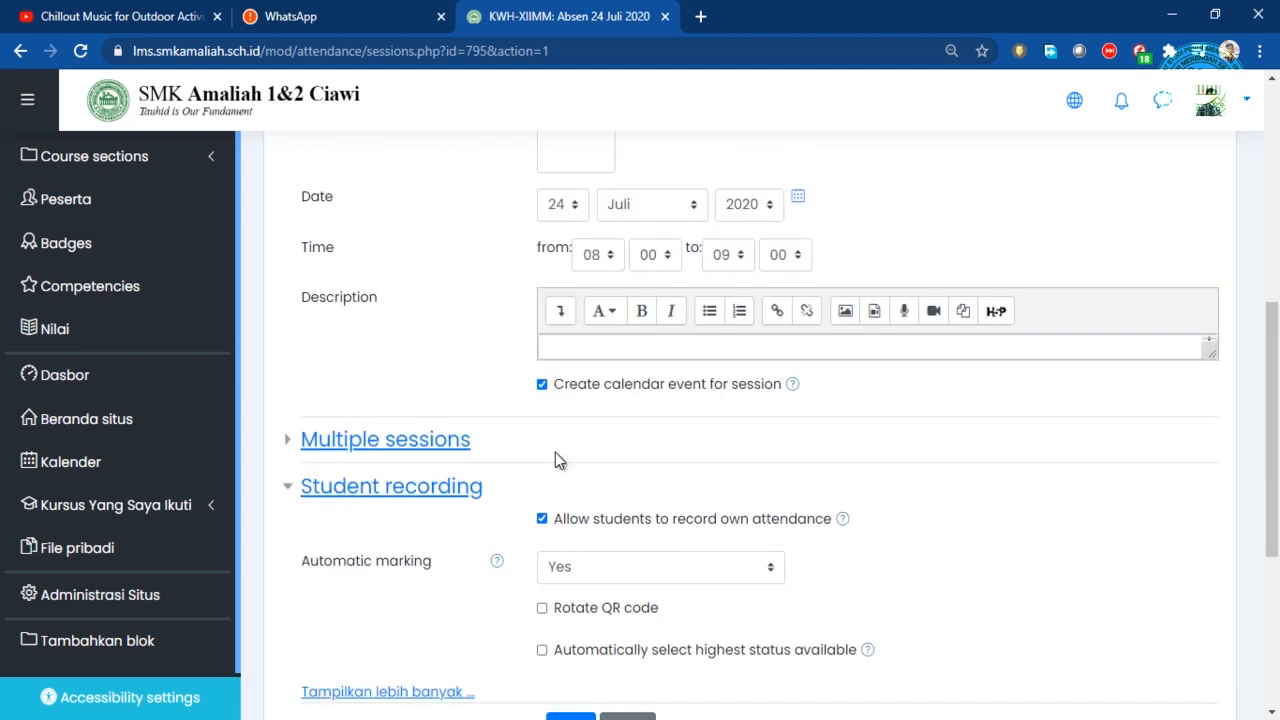
{"action": "scroll", "coordinate": [564, 452], "scroll_direction": "down", "scroll_amount": 5}
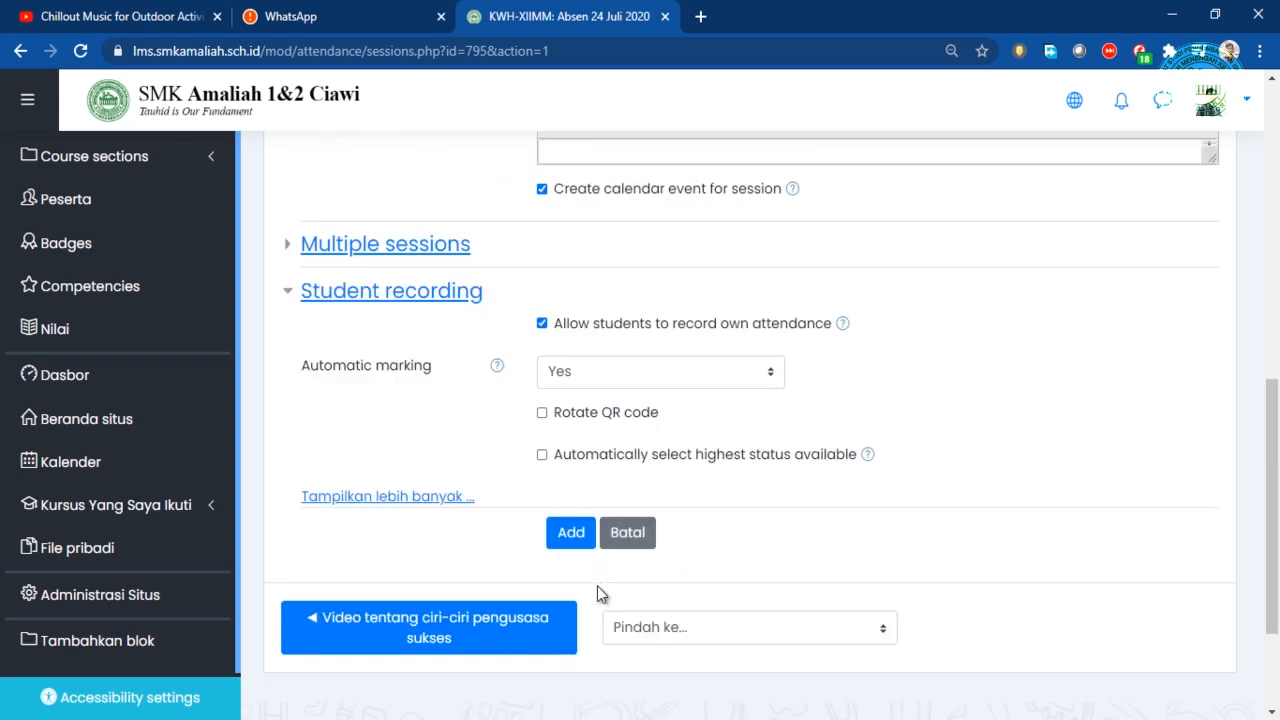
{"action": "left_click", "coordinate": [577, 548]}
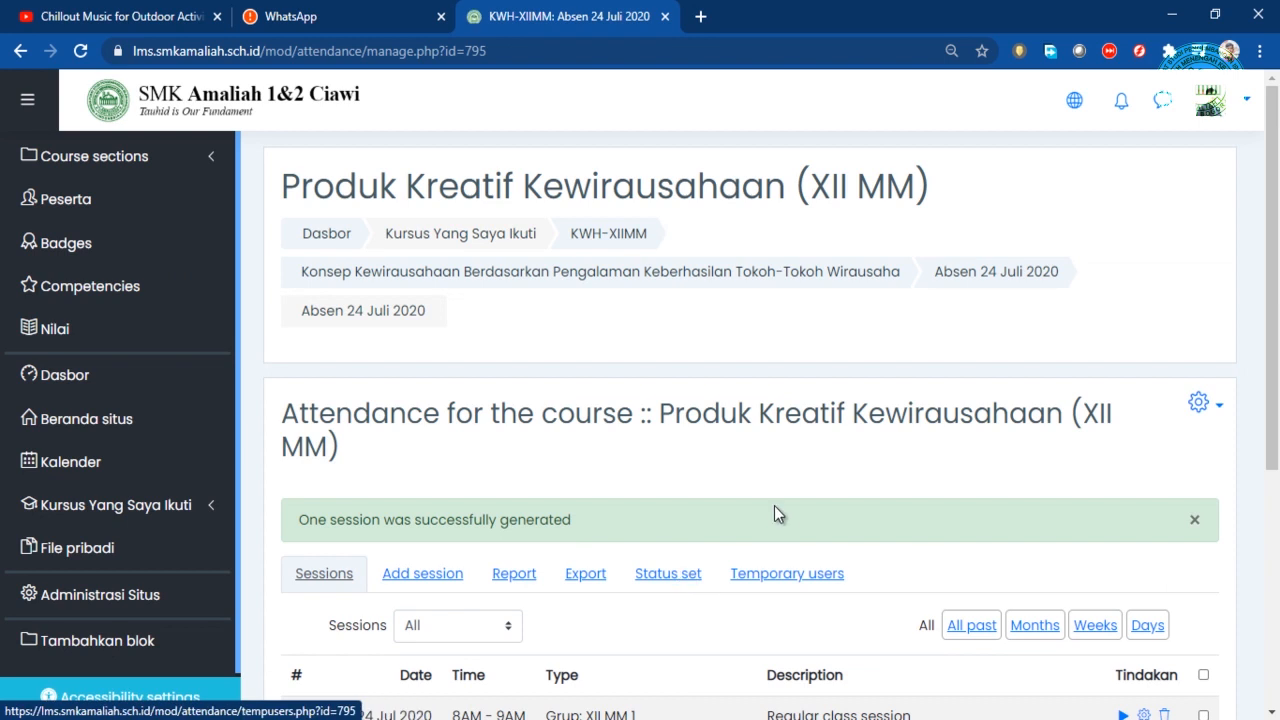
Start another attendance session for the group XII MM 2 and set its date to 24 Juli 2020
{"action": "scroll", "coordinate": [774, 510], "scroll_direction": "down", "scroll_amount": 2}
{"action": "left_click_drag", "start_coordinate": [543, 528], "coordinate": [660, 524]}
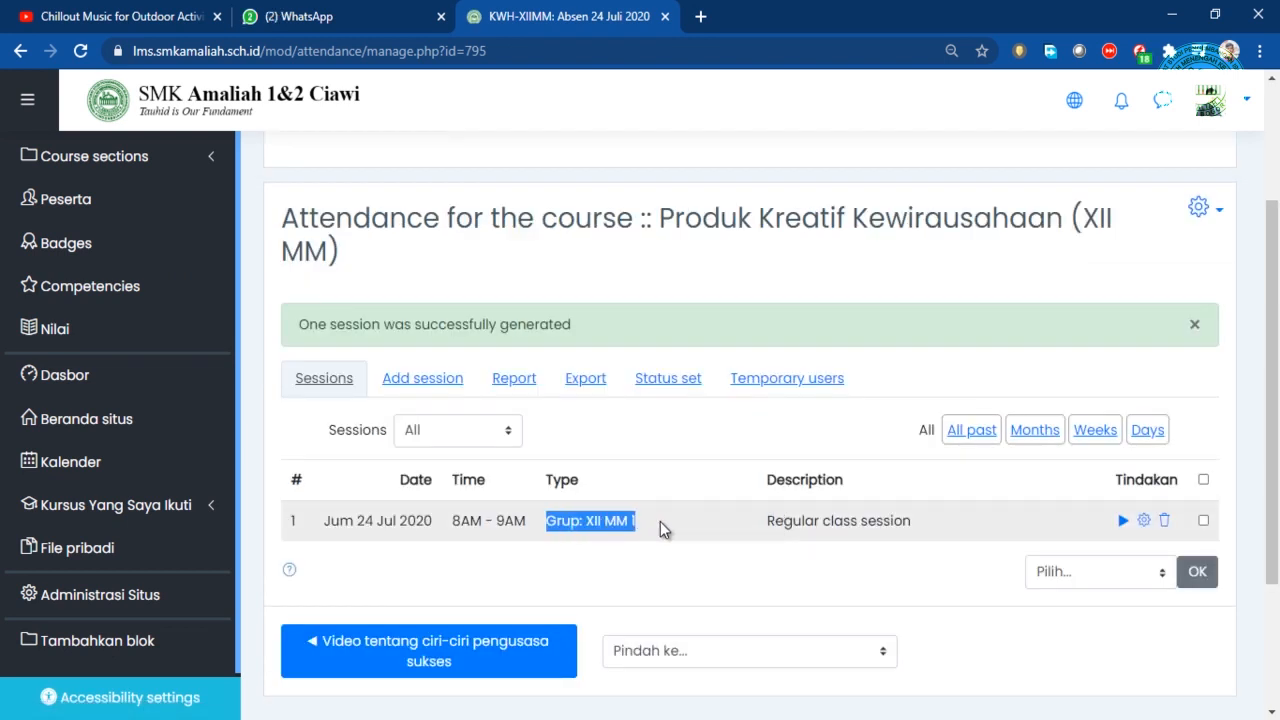
{"action": "left_click", "coordinate": [662, 430]}
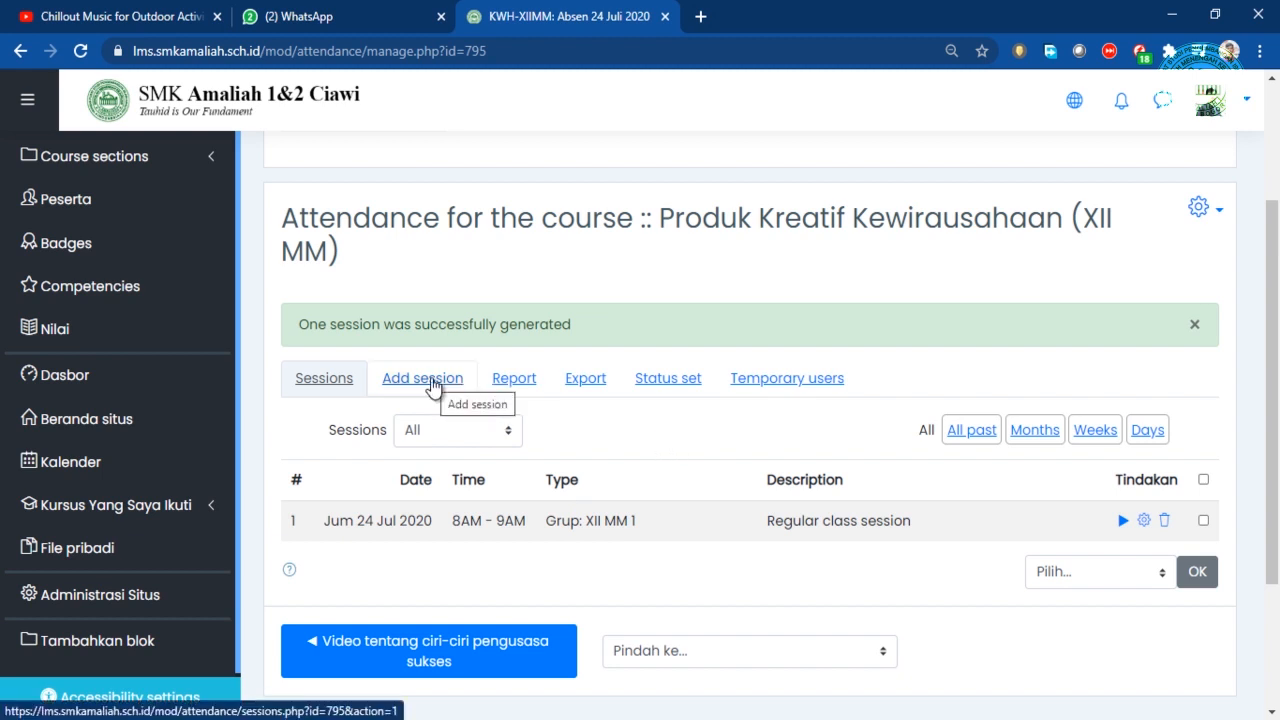
{"action": "left_click", "coordinate": [432, 386]}
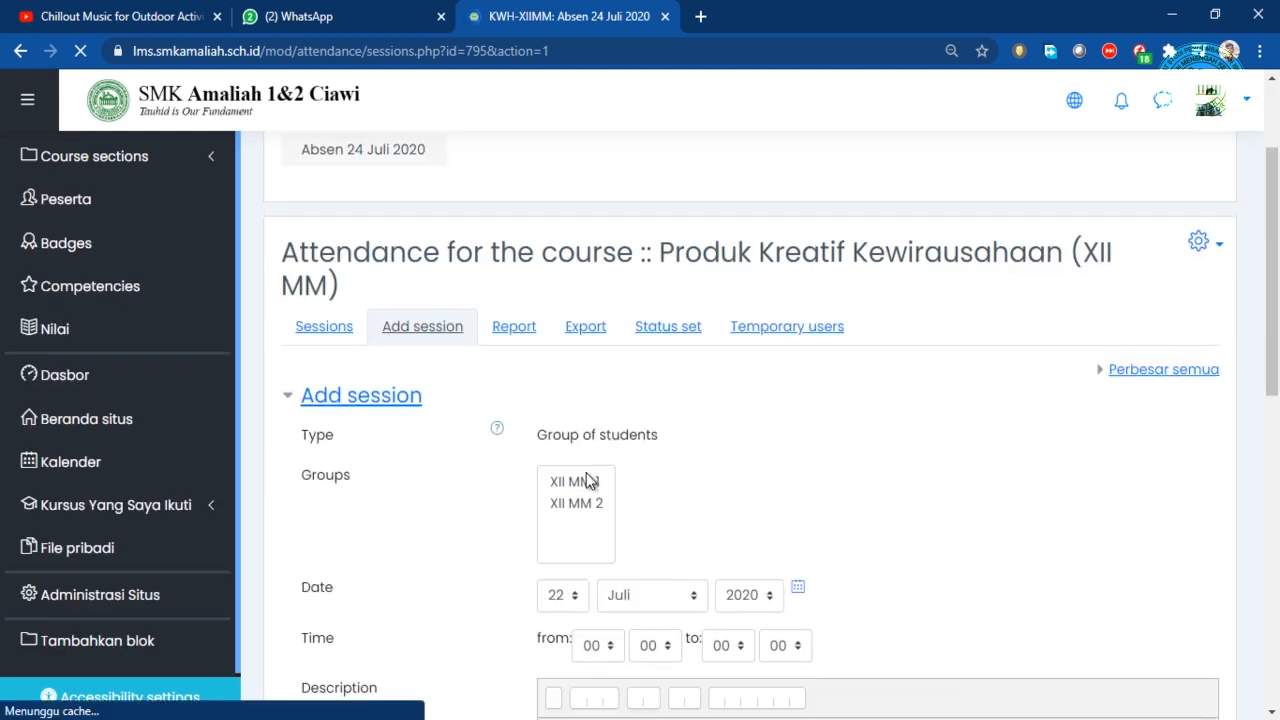
{"action": "left_click", "coordinate": [580, 505]}
{"action": "scroll", "coordinate": [608, 515], "scroll_direction": "down", "scroll_amount": 2}
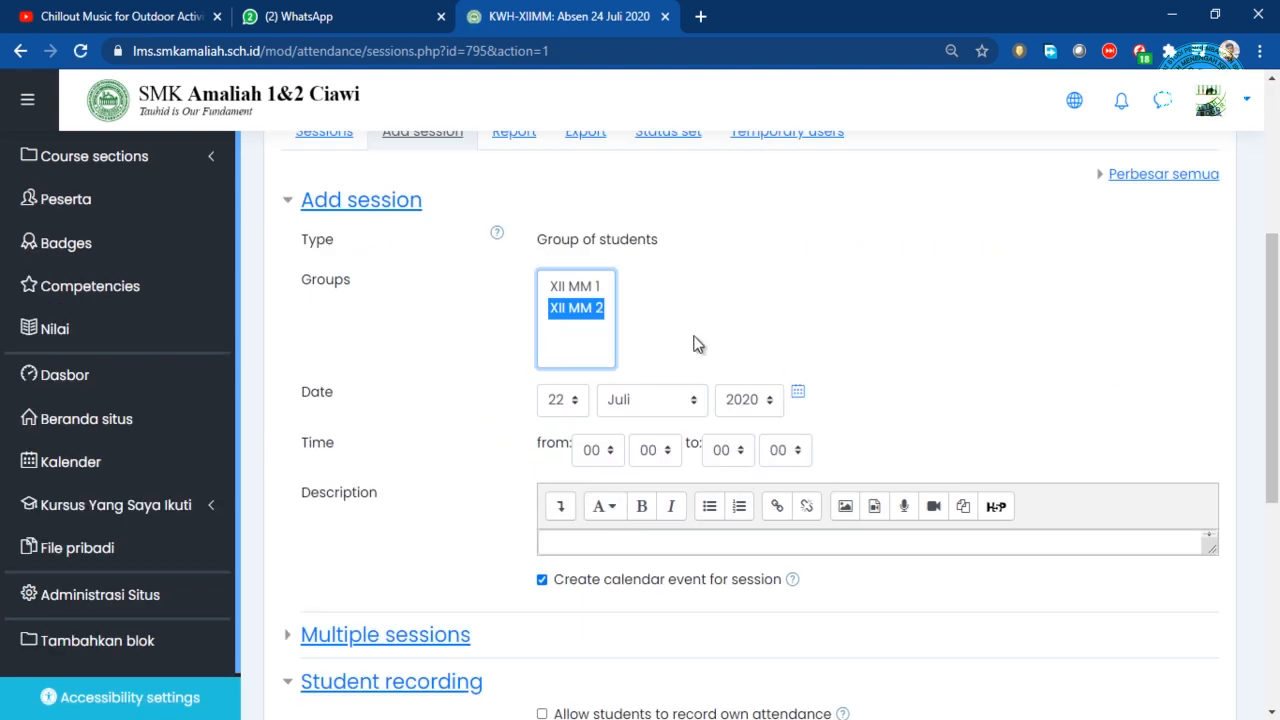
{"action": "left_click", "coordinate": [571, 402]}
{"action": "scroll", "coordinate": [560, 346], "scroll_direction": "down", "scroll_amount": 3}
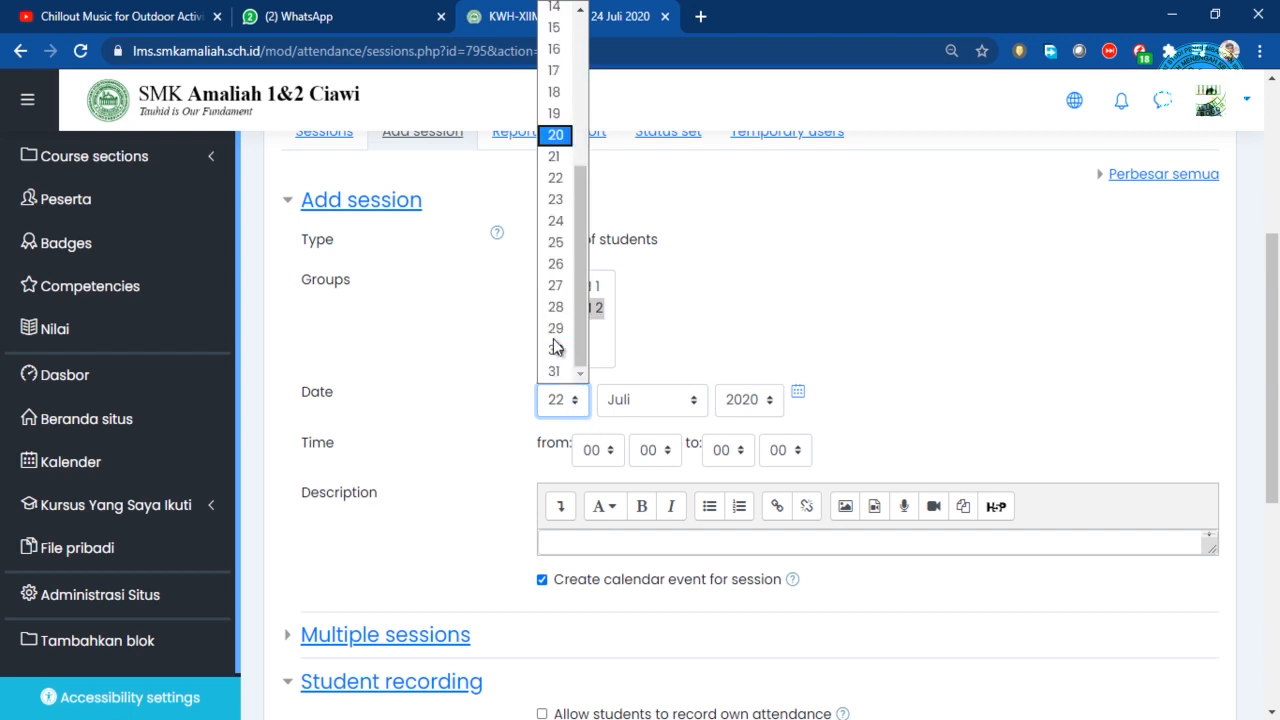
{"action": "left_click", "coordinate": [560, 221]}
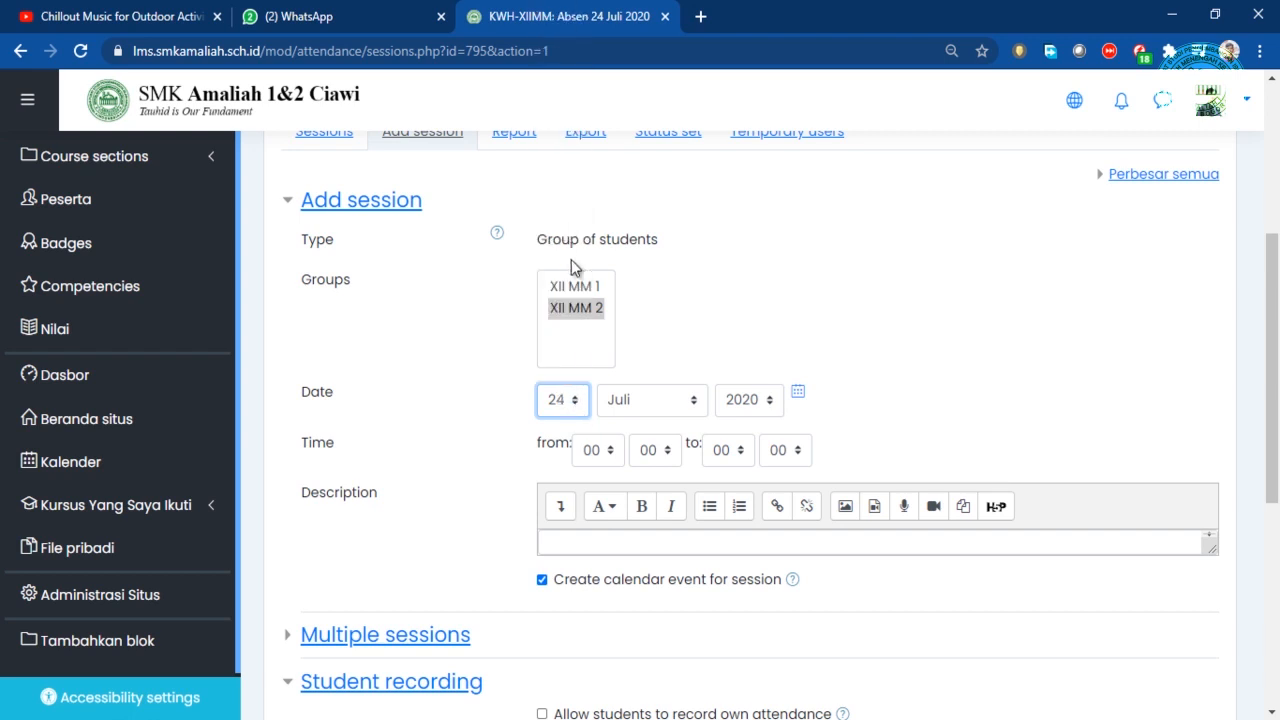
Set the XII MM 2 session time from 10:00 to 12:00
{"action": "left_click", "coordinate": [612, 450]}
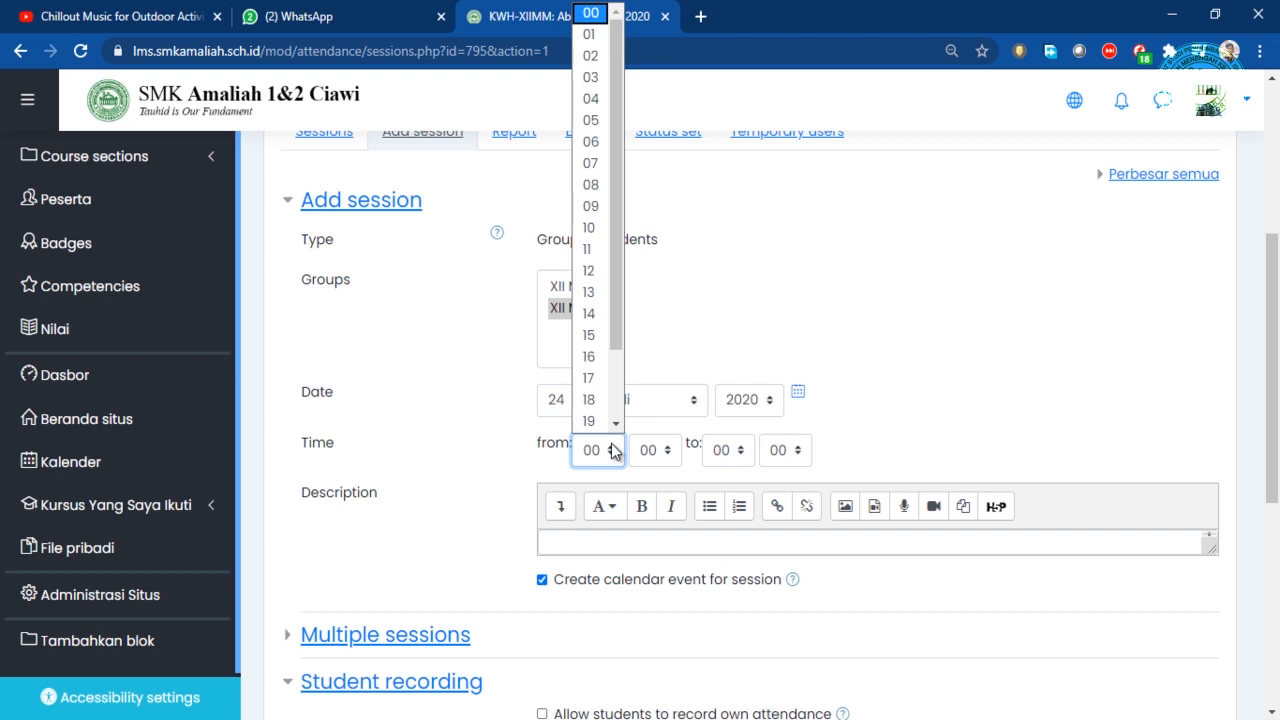
{"action": "left_click", "coordinate": [598, 228]}
{"action": "left_click", "coordinate": [727, 450]}
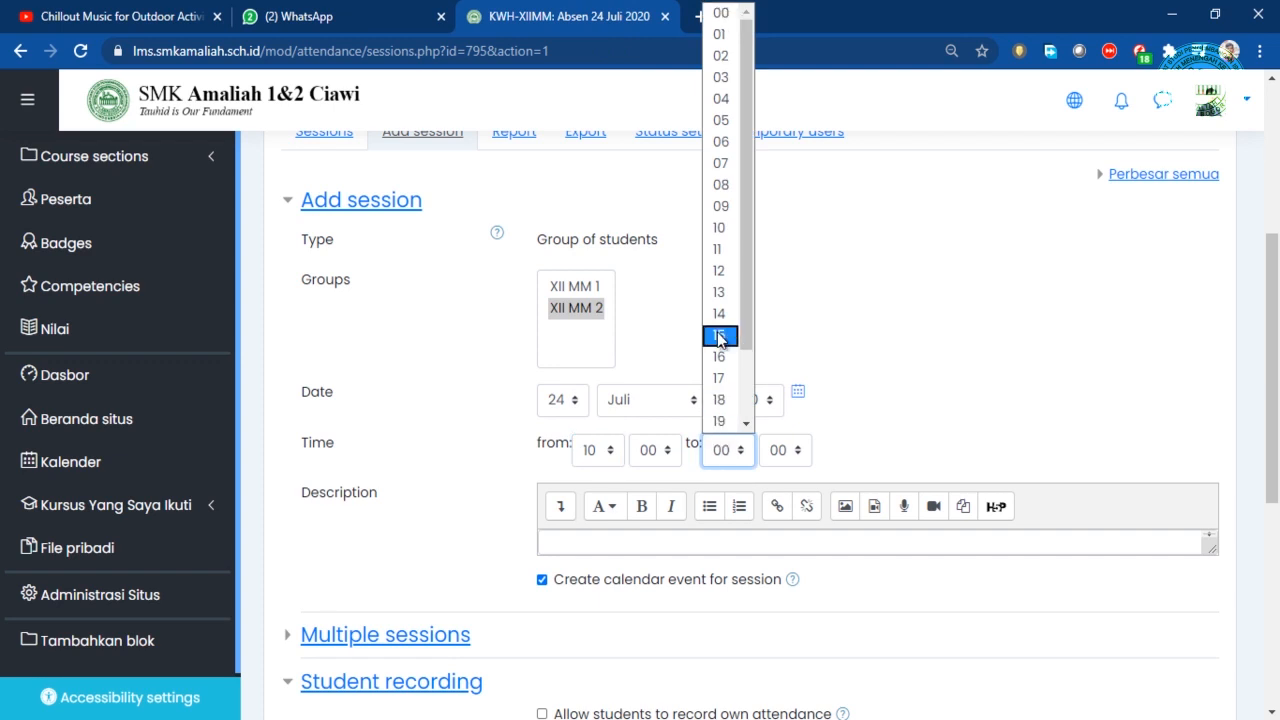
{"action": "left_click", "coordinate": [719, 276]}
Enable students recording their own attendance with automatic marking set to Yes, and add the XII MM 2 session
{"action": "scroll", "coordinate": [880, 350], "scroll_direction": "down", "scroll_amount": 2}
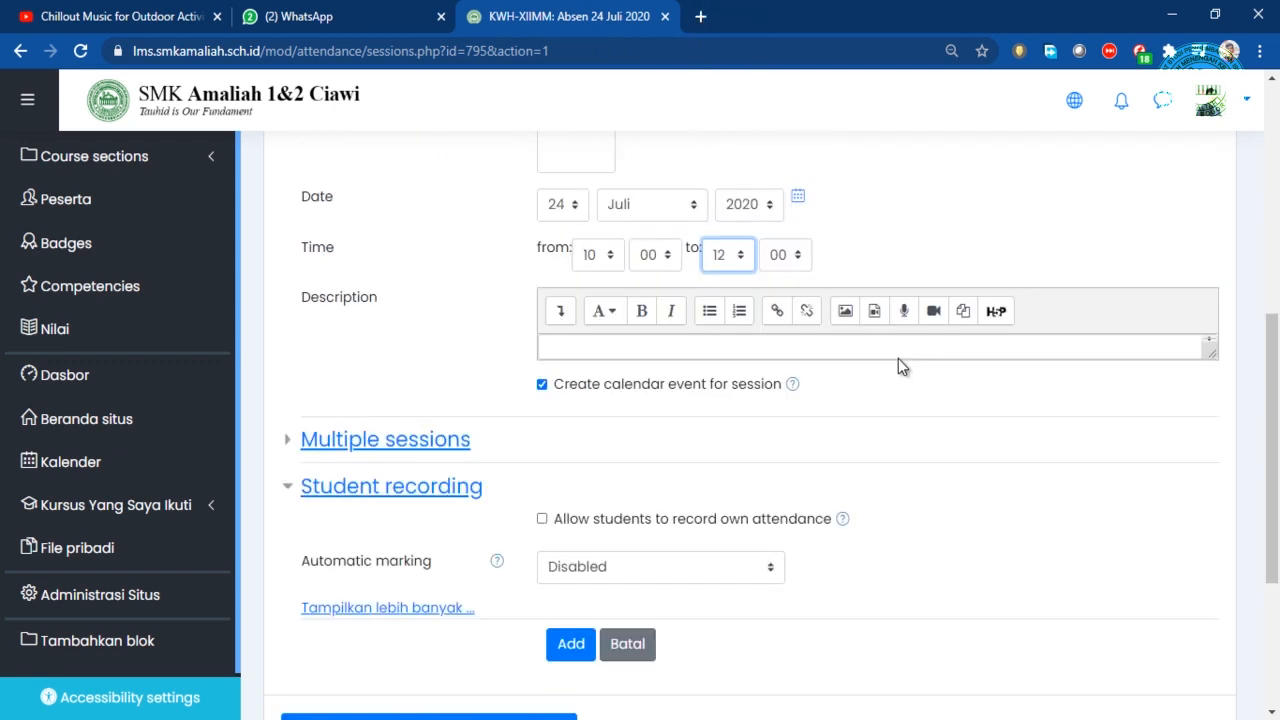
{"action": "left_click", "coordinate": [607, 517]}
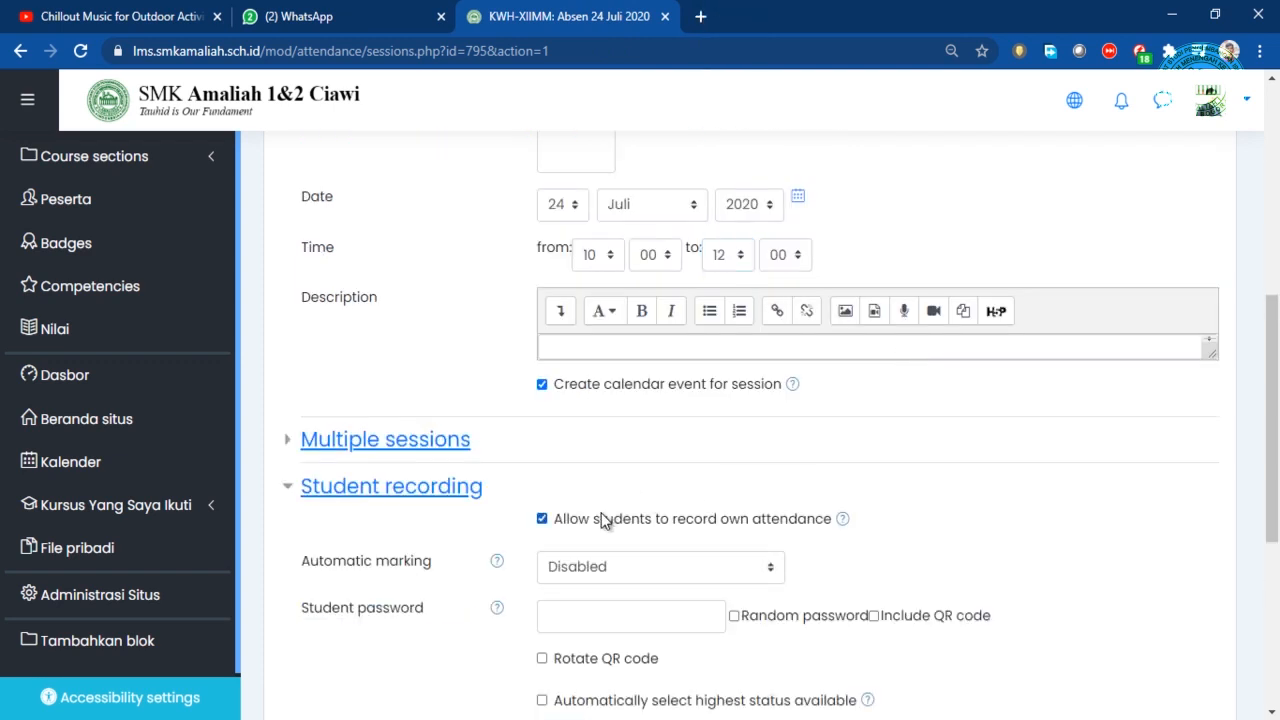
{"action": "left_click", "coordinate": [594, 565]}
{"action": "left_click", "coordinate": [570, 617]}
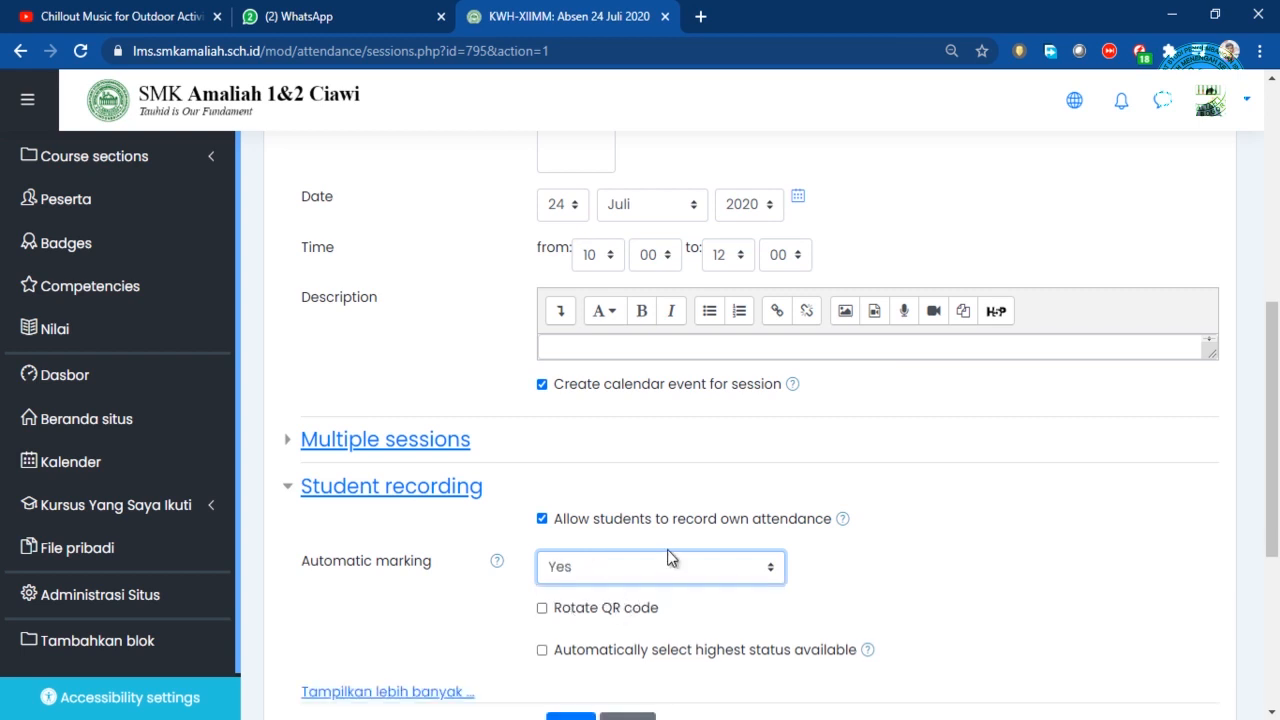
{"action": "scroll", "coordinate": [640, 560], "scroll_direction": "down", "scroll_amount": 2}
{"action": "left_click", "coordinate": [576, 533]}
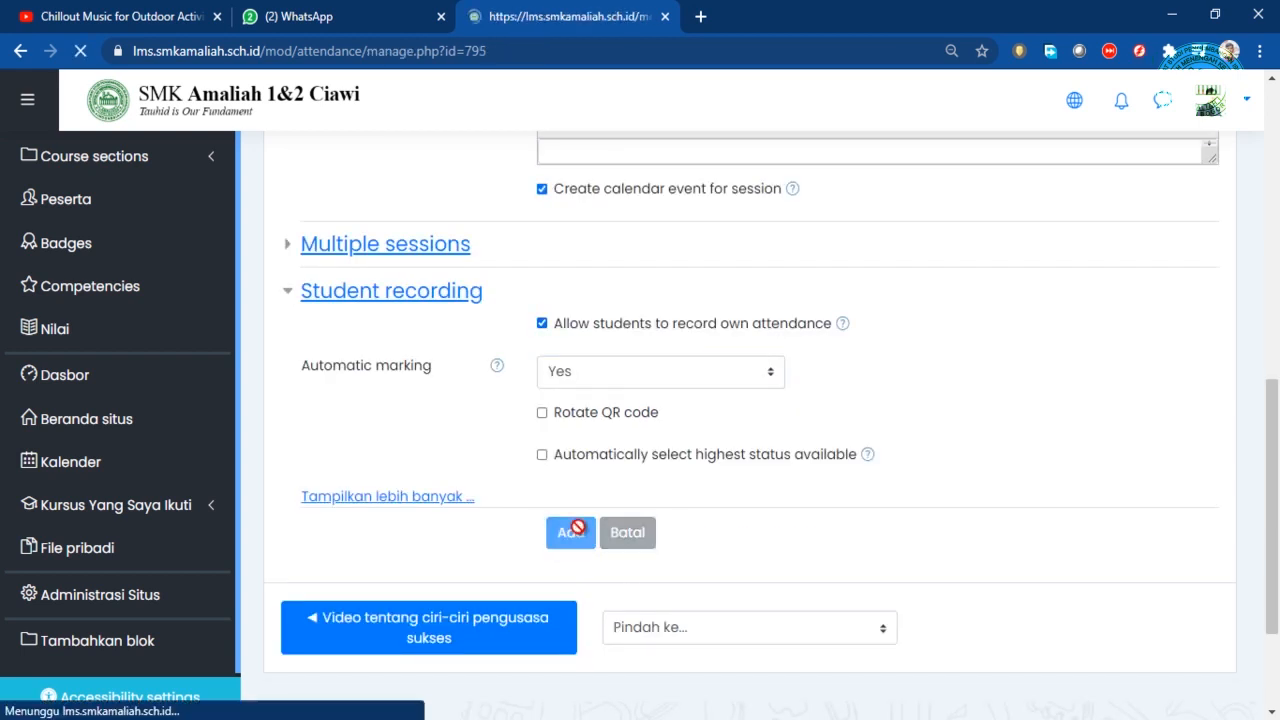
Open the status set of the Absen 24 Juli 2020 attendance activity
{"action": "scroll", "coordinate": [711, 449], "scroll_direction": "down", "scroll_amount": 2}
{"action": "scroll", "coordinate": [730, 418], "scroll_direction": "down", "scroll_amount": 1}
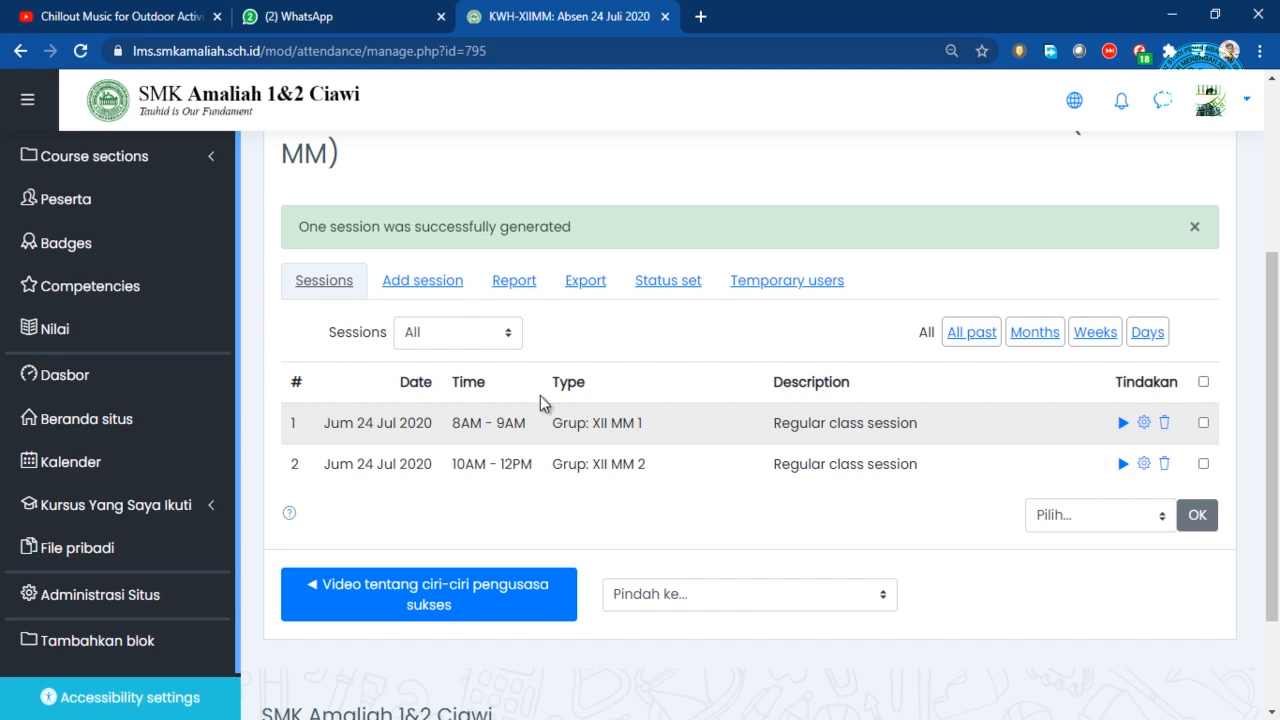
{"action": "left_click_drag", "start_coordinate": [494, 423], "coordinate": [513, 423]}
{"action": "left_click", "coordinate": [686, 432]}
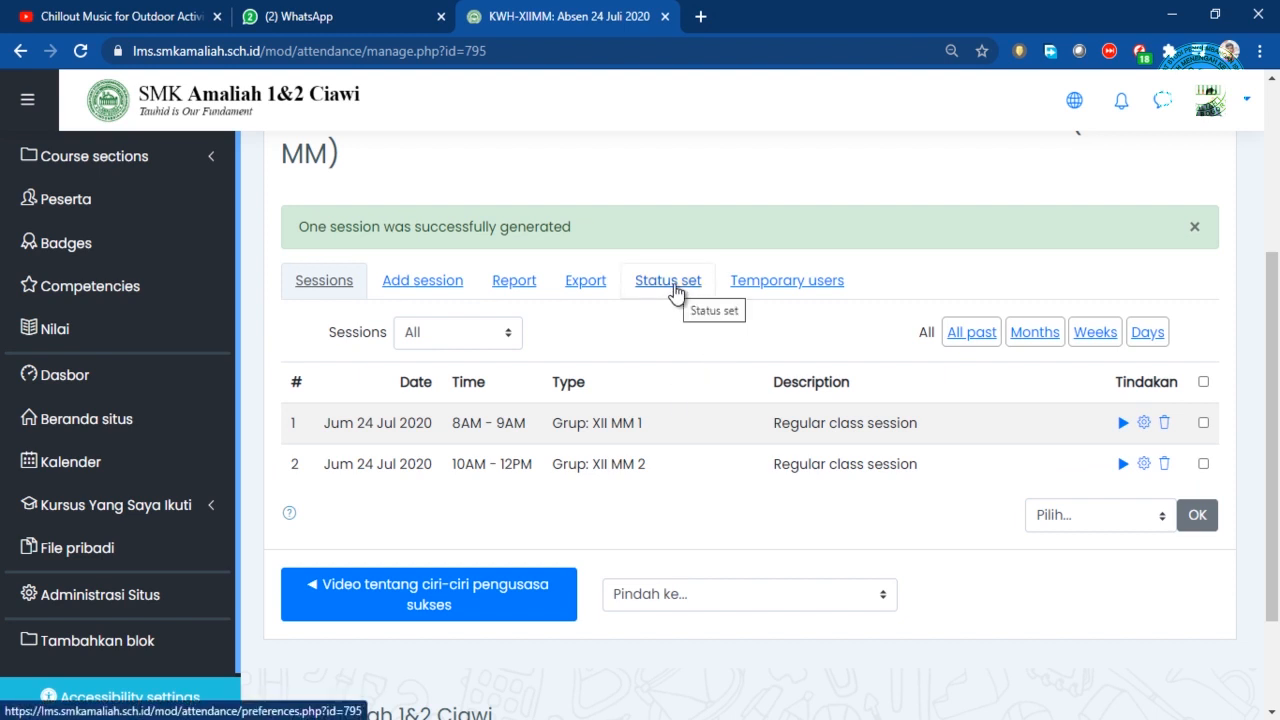
{"action": "left_click", "coordinate": [676, 290]}
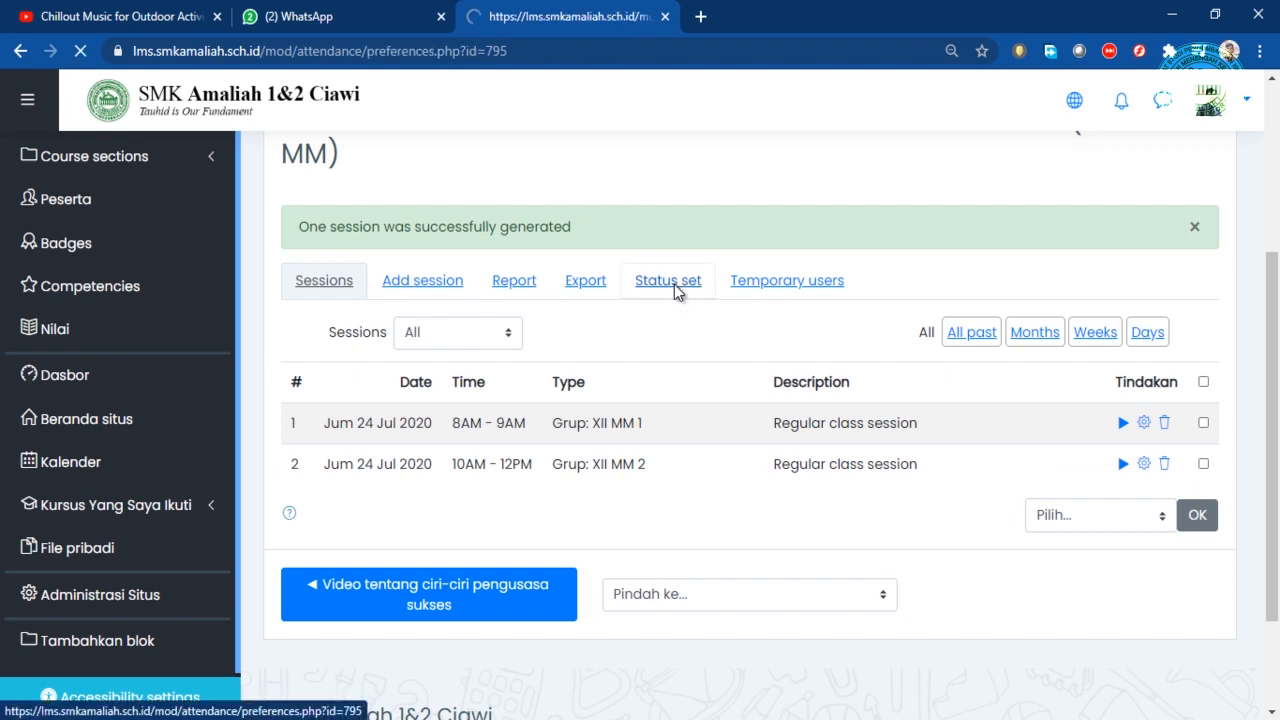
{"action": "scroll", "coordinate": [758, 324], "scroll_direction": "down", "scroll_amount": 3}
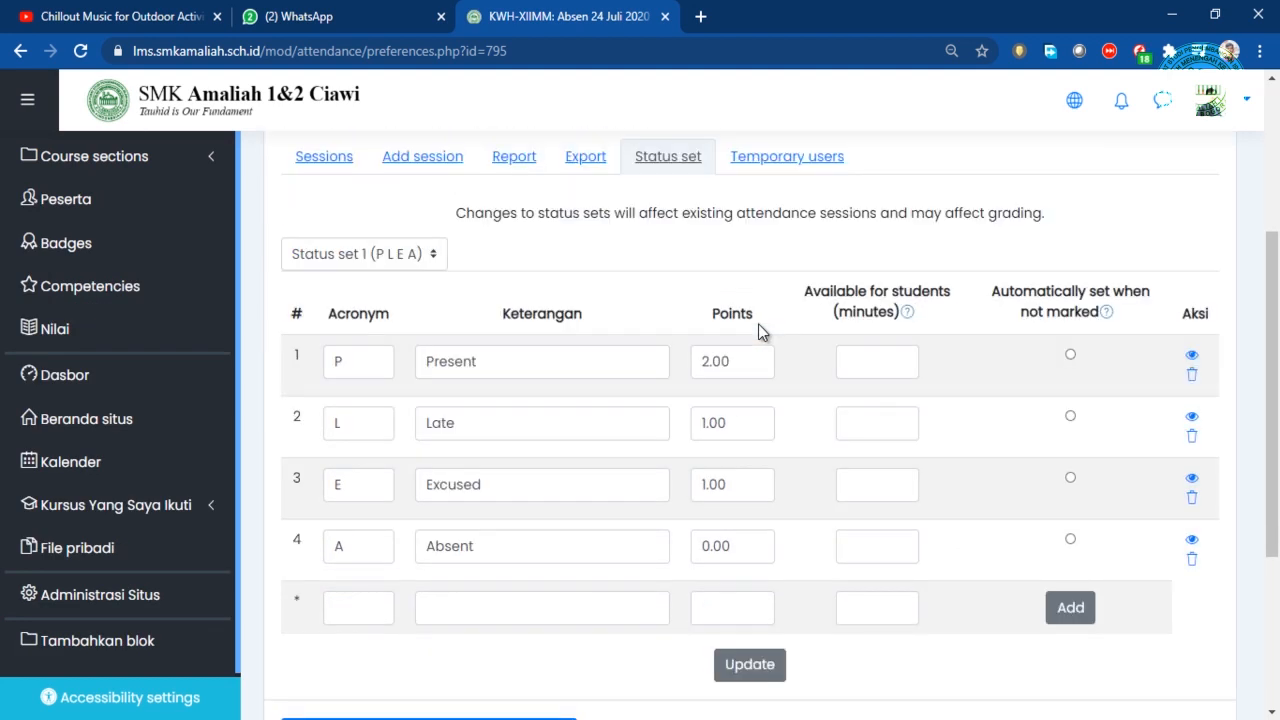
Change the Present status to the acronym H and the description Hadir
{"action": "double_click", "coordinate": [377, 370]}
{"action": "double_click", "coordinate": [517, 363]}
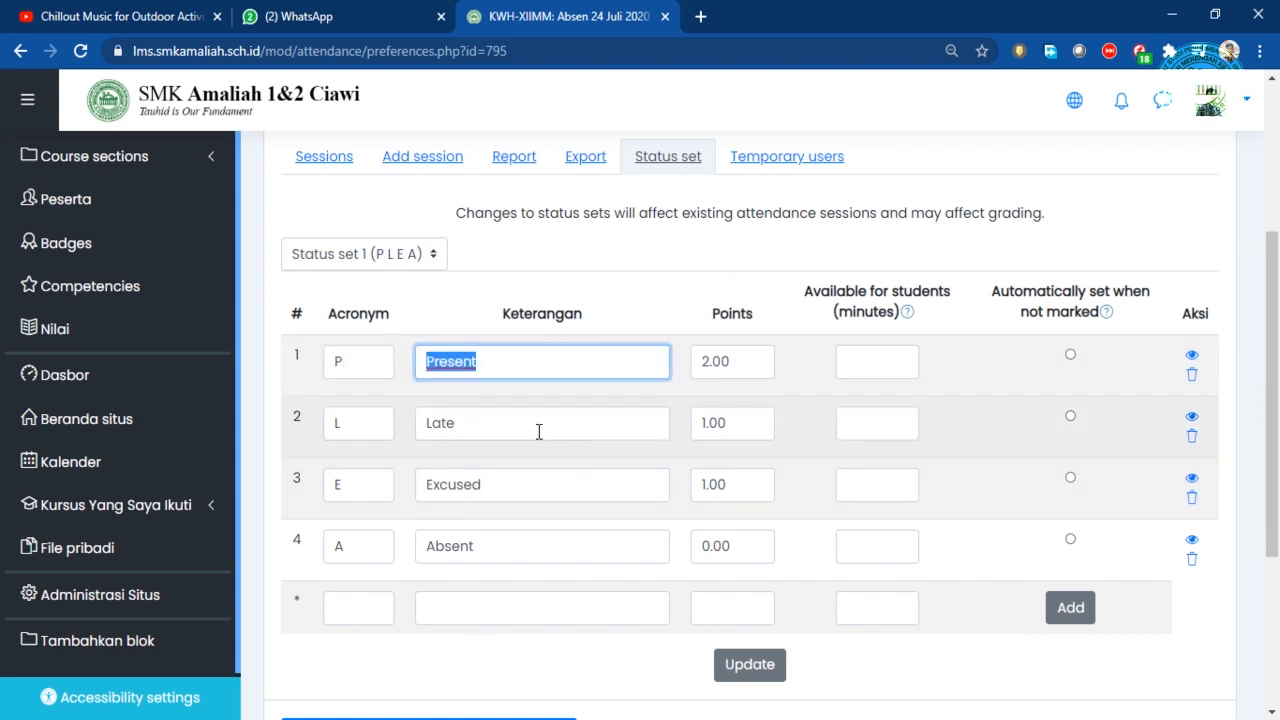
{"action": "double_click", "coordinate": [376, 368]}
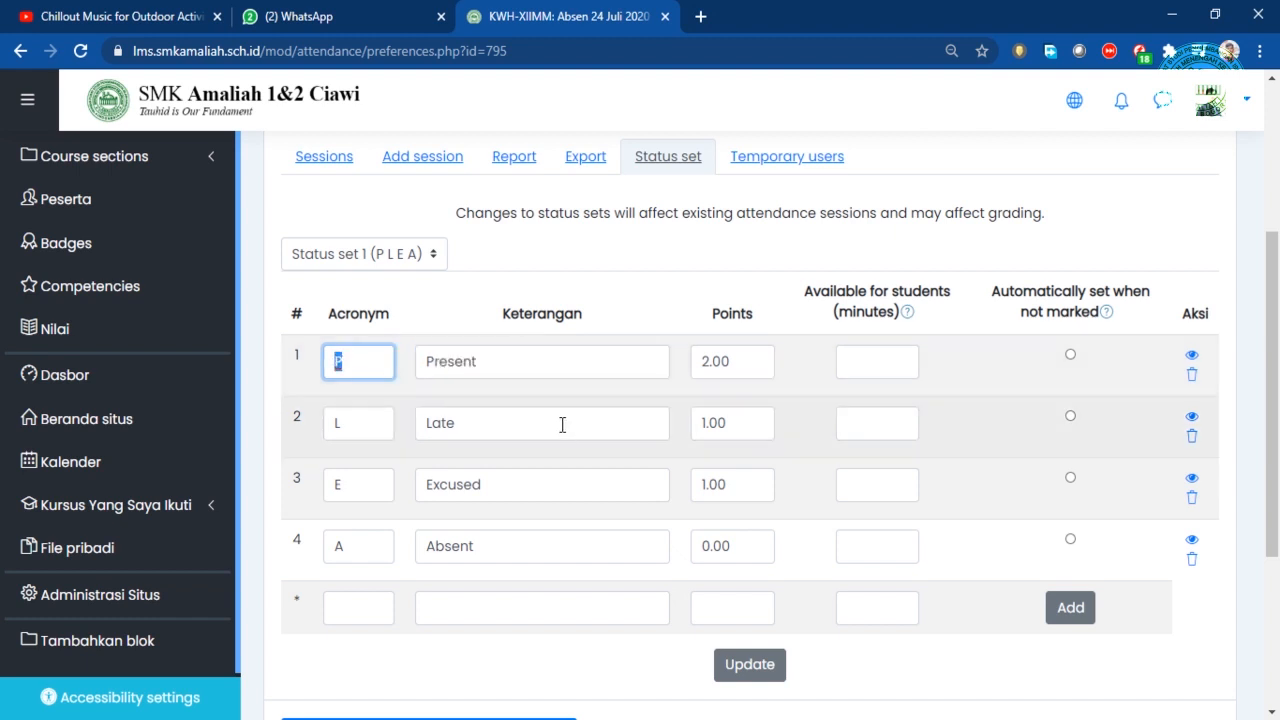
{"action": "type", "text": "H"}
{"action": "left_click_drag", "start_coordinate": [520, 363], "coordinate": [304, 359]}
{"action": "type", "text": "Hadir"}
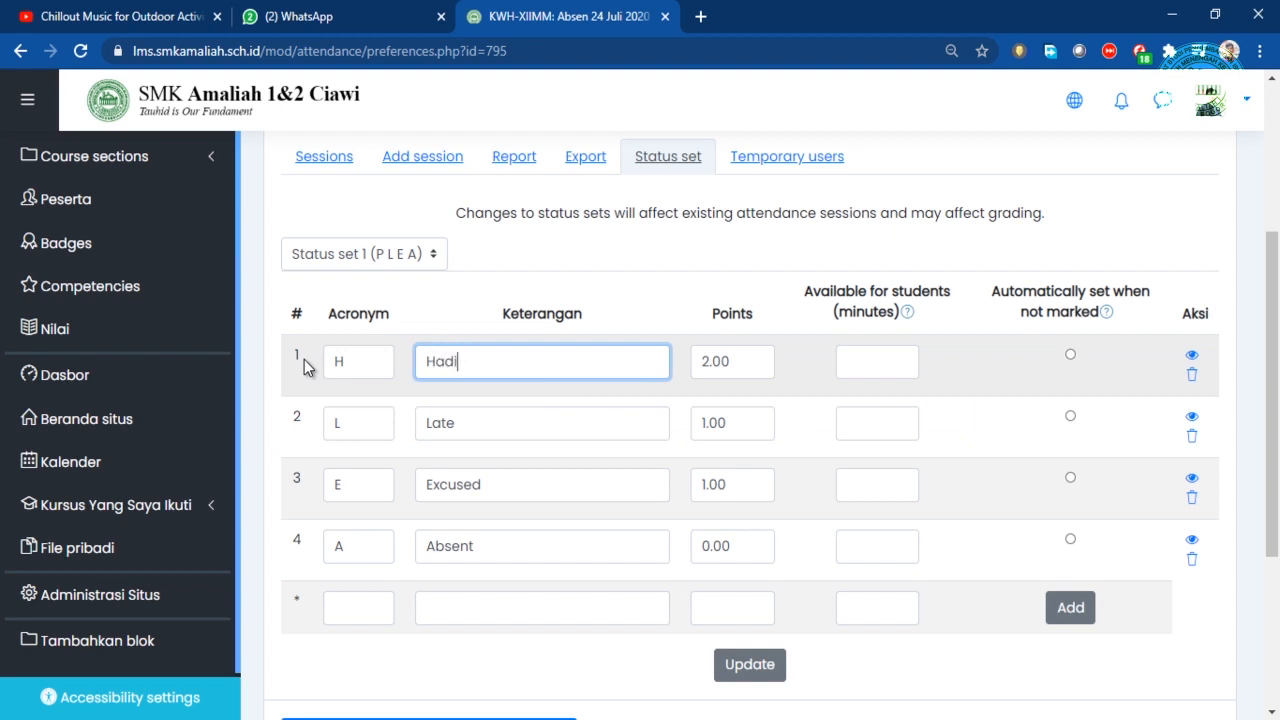
Change the acronym of the Late status to I and that of the Excused status to S
{"action": "double_click", "coordinate": [357, 423]}
{"action": "type", "text": "I"}
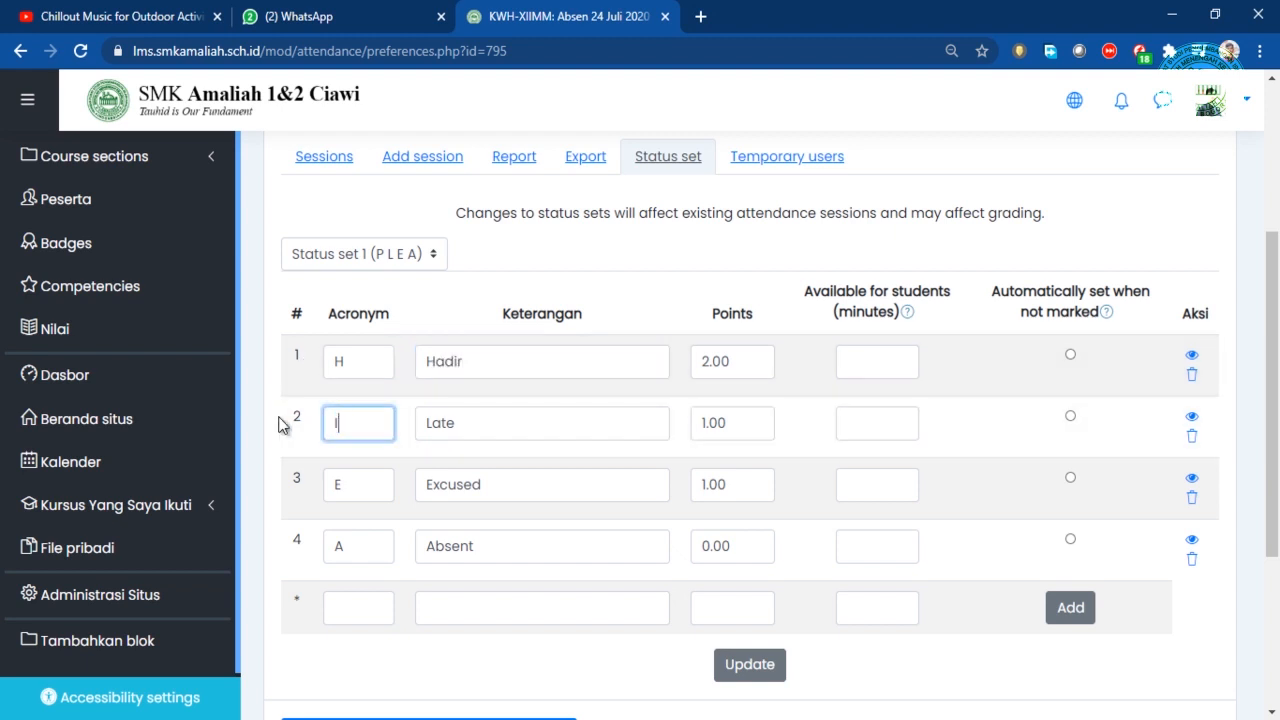
{"action": "double_click", "coordinate": [348, 484]}
{"action": "type", "text": "S"}
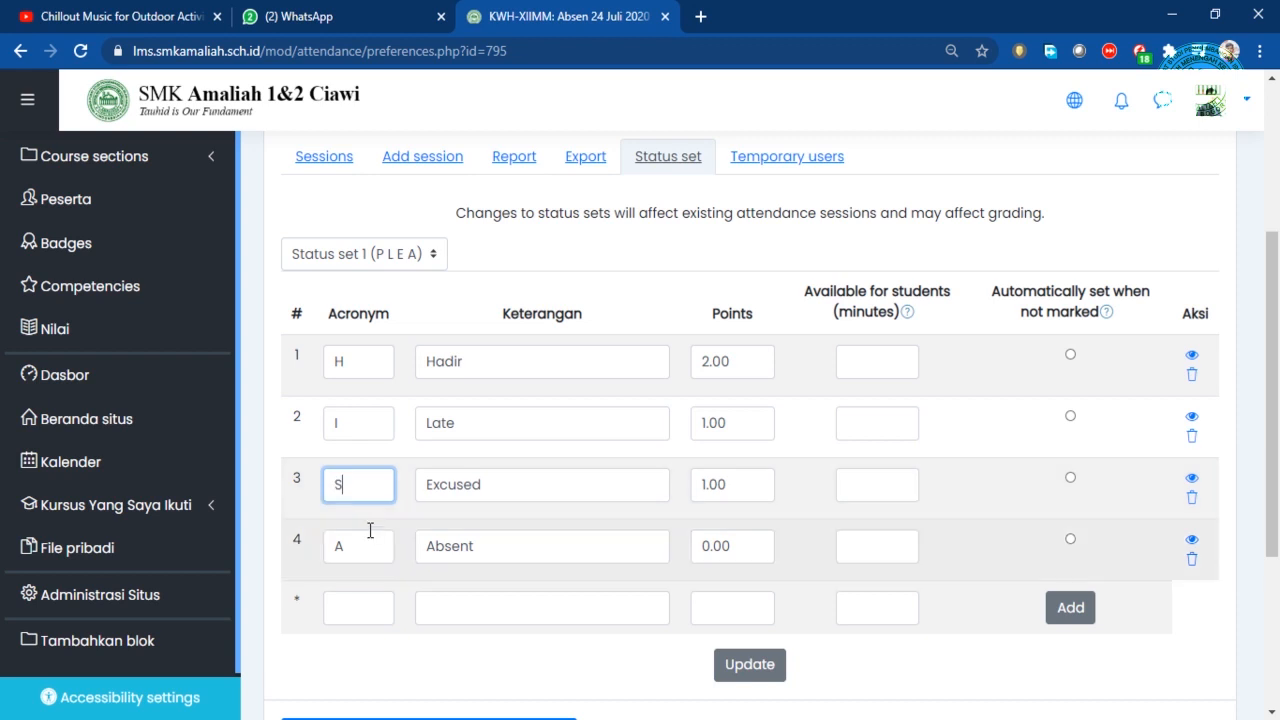
Change the descriptions of statuses I, S and A to Ijin, Sakit and Tanpa Keterangan
{"action": "double_click", "coordinate": [484, 423]}
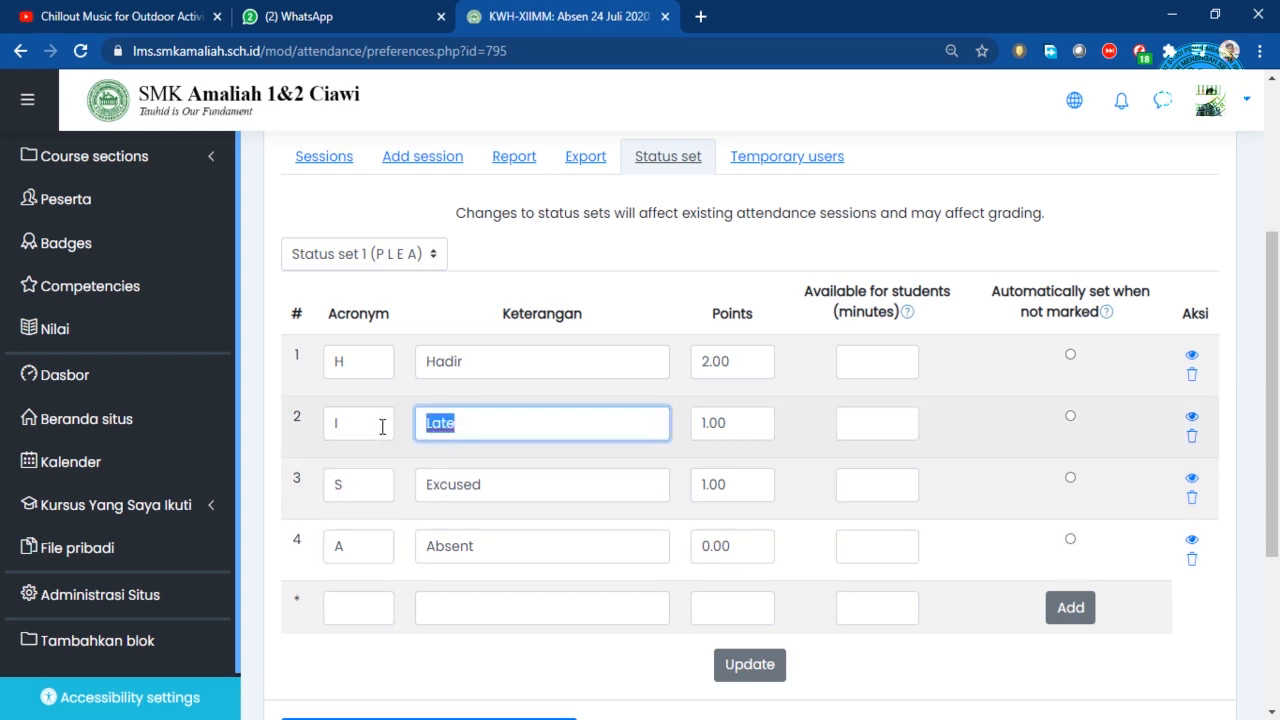
{"action": "type", "text": "Ijin"}
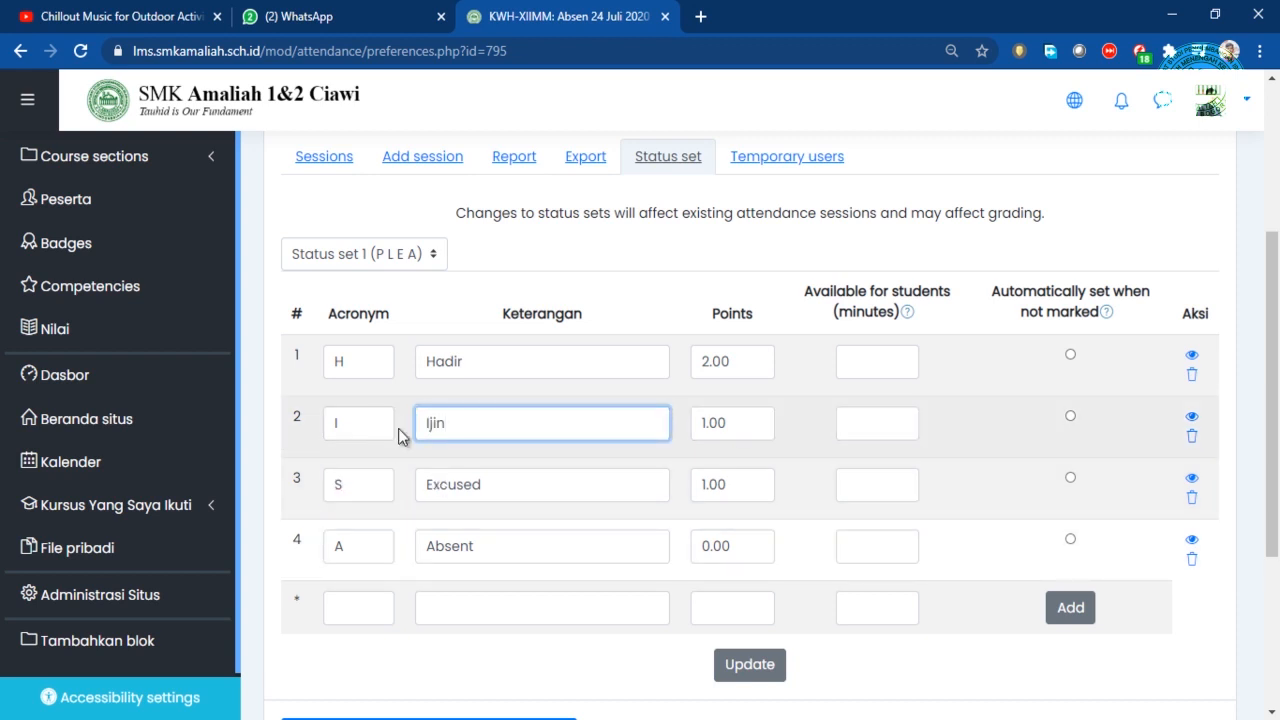
{"action": "double_click", "coordinate": [488, 485]}
{"action": "type", "text": "Sakit"}
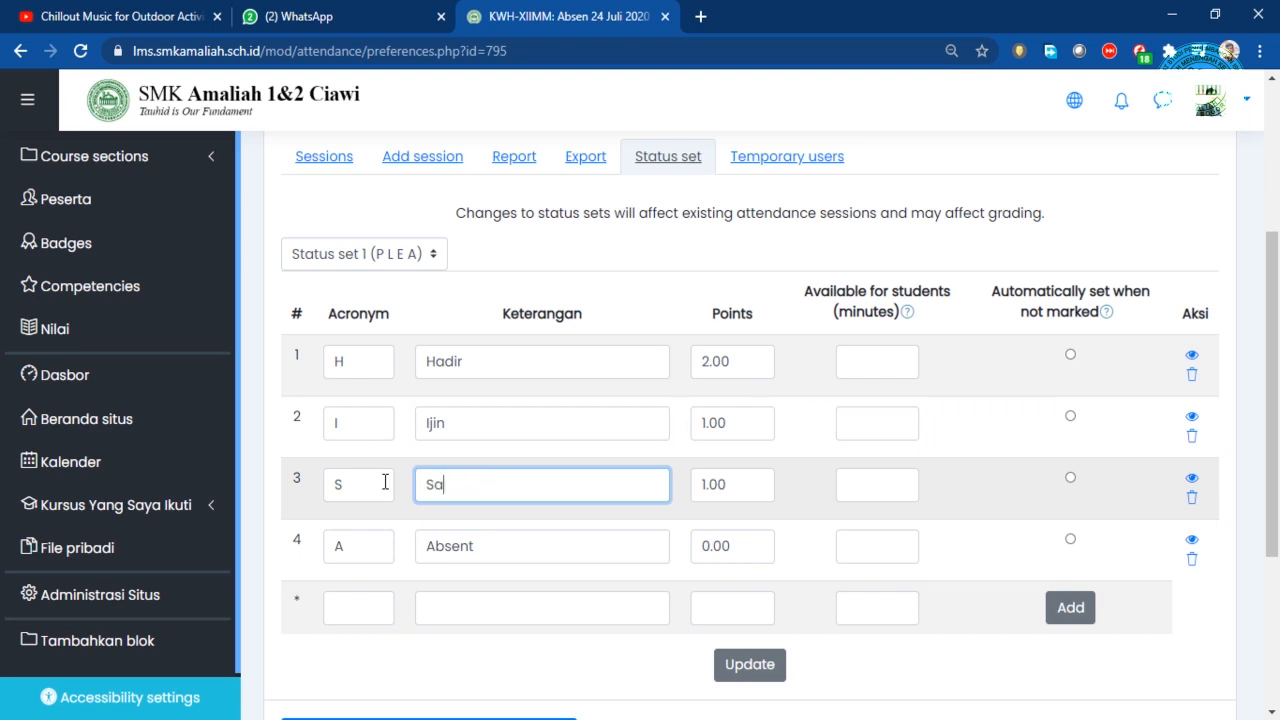
{"action": "double_click", "coordinate": [486, 545]}
{"action": "type", "text": "Ta"}
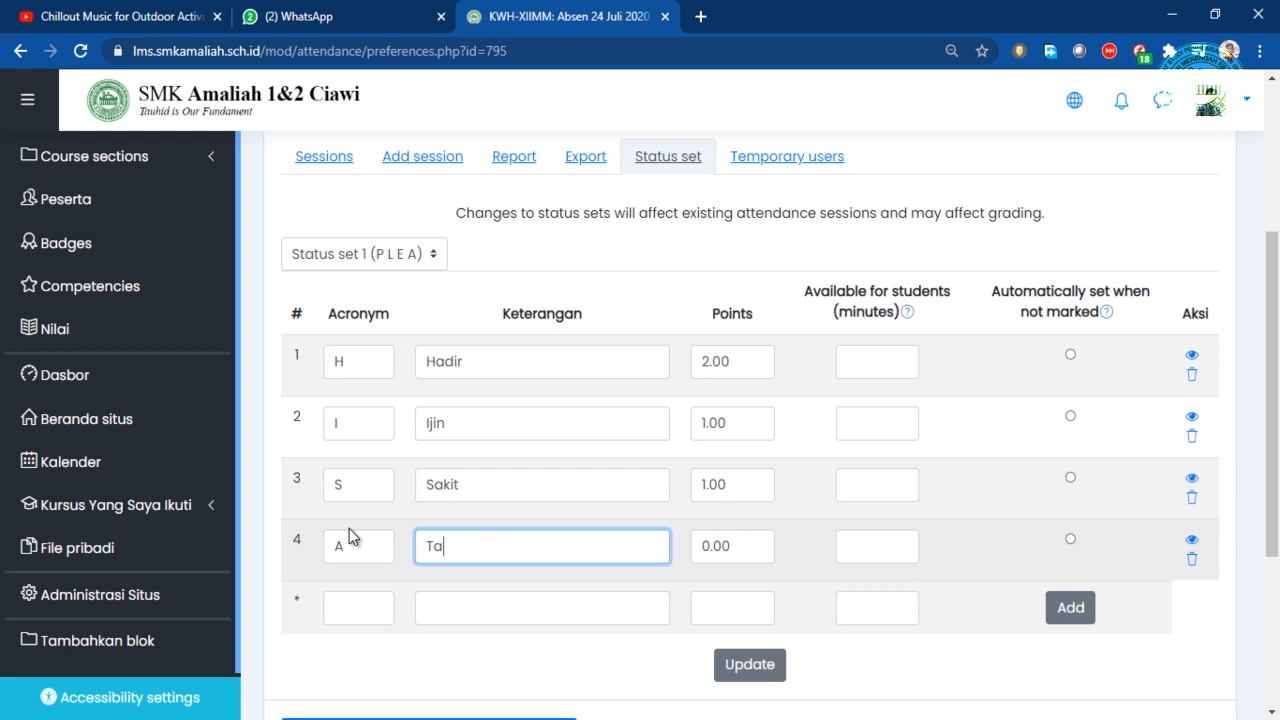
{"action": "type", "text": "npa Keterangan"}
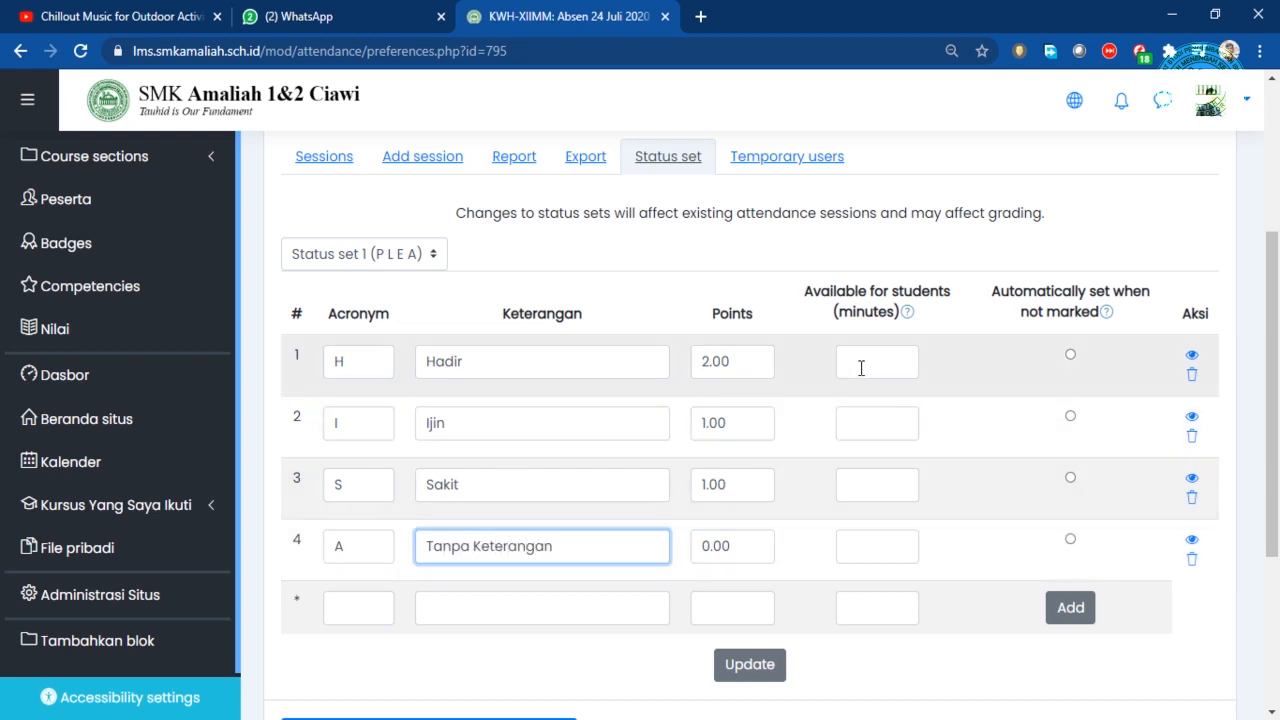
Review the points assigned to the Hadir, Ijin, Sakit and Tanpa Keterangan statuses
{"action": "left_click_drag", "start_coordinate": [751, 362], "coordinate": [698, 356]}
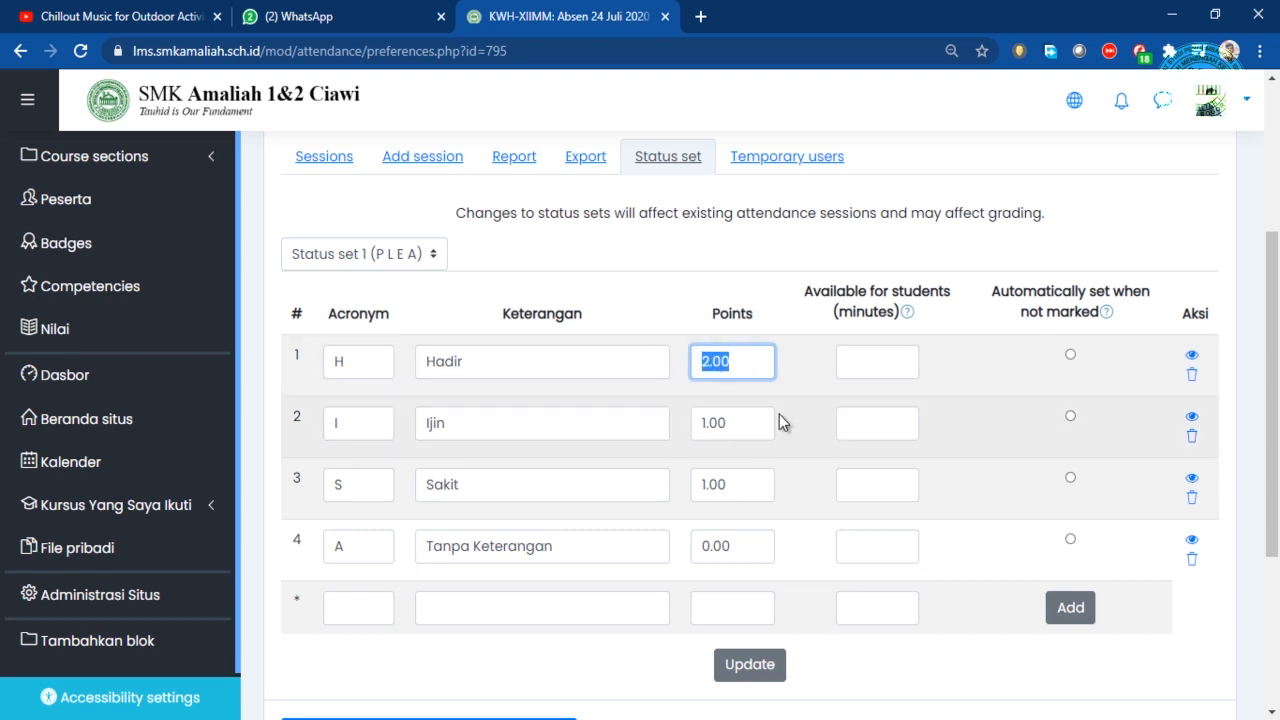
{"action": "left_click", "coordinate": [749, 422]}
{"action": "left_click_drag", "start_coordinate": [749, 422], "coordinate": [700, 420]}
{"action": "left_click", "coordinate": [742, 484]}
{"action": "left_click_drag", "start_coordinate": [742, 484], "coordinate": [700, 484]}
{"action": "left_click", "coordinate": [740, 421]}
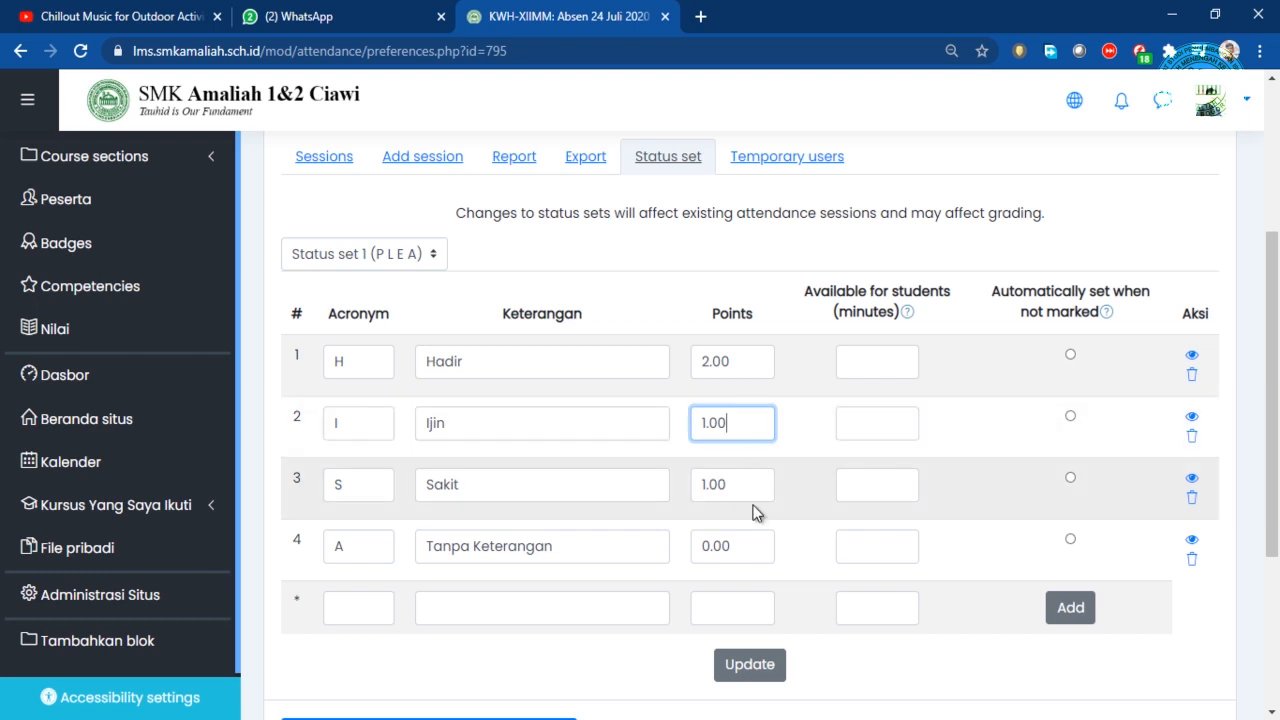
{"action": "left_click", "coordinate": [752, 548]}
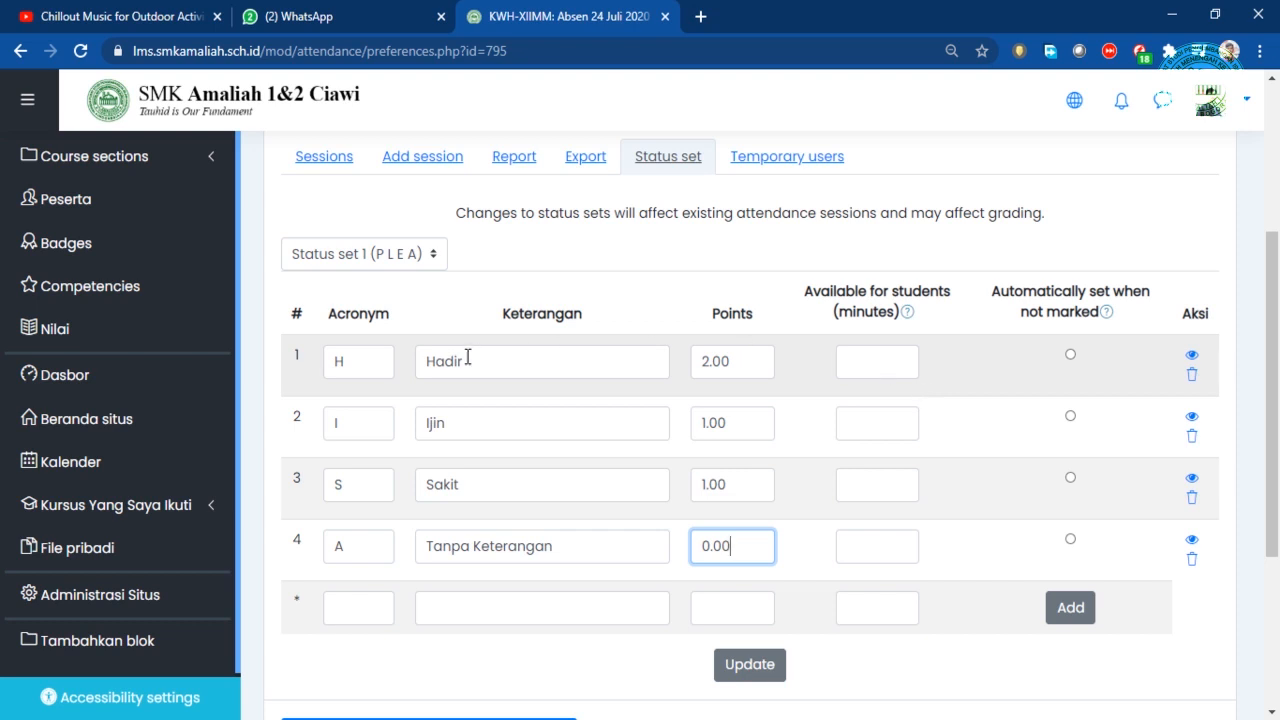
{"action": "left_click", "coordinate": [872, 366]}
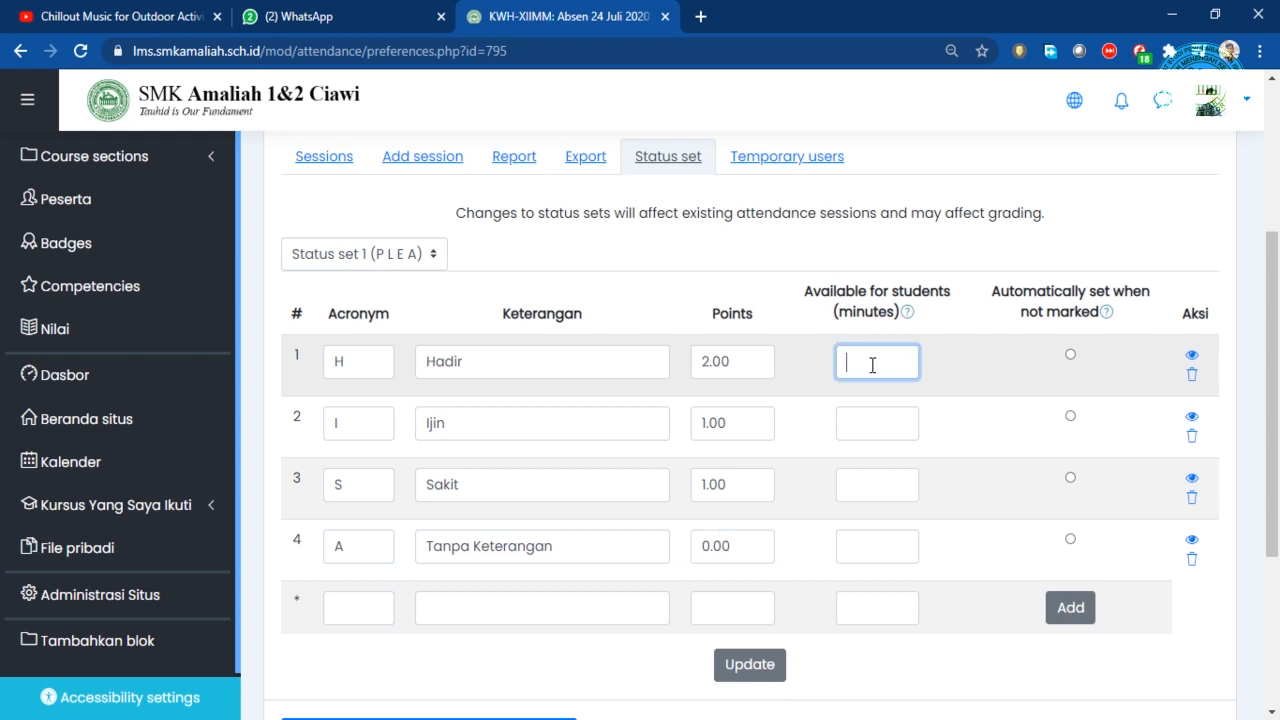
{"action": "type", "text": "15"}
{"action": "left_click_drag", "start_coordinate": [878, 362], "coordinate": [846, 362]}
{"action": "left_click", "coordinate": [876, 362]}
{"action": "key", "text": "BackSpace"}
Make Tanpa Keterangan the status set automatically when attendance is not marked, and update the status set
{"action": "left_click", "coordinate": [1071, 540]}
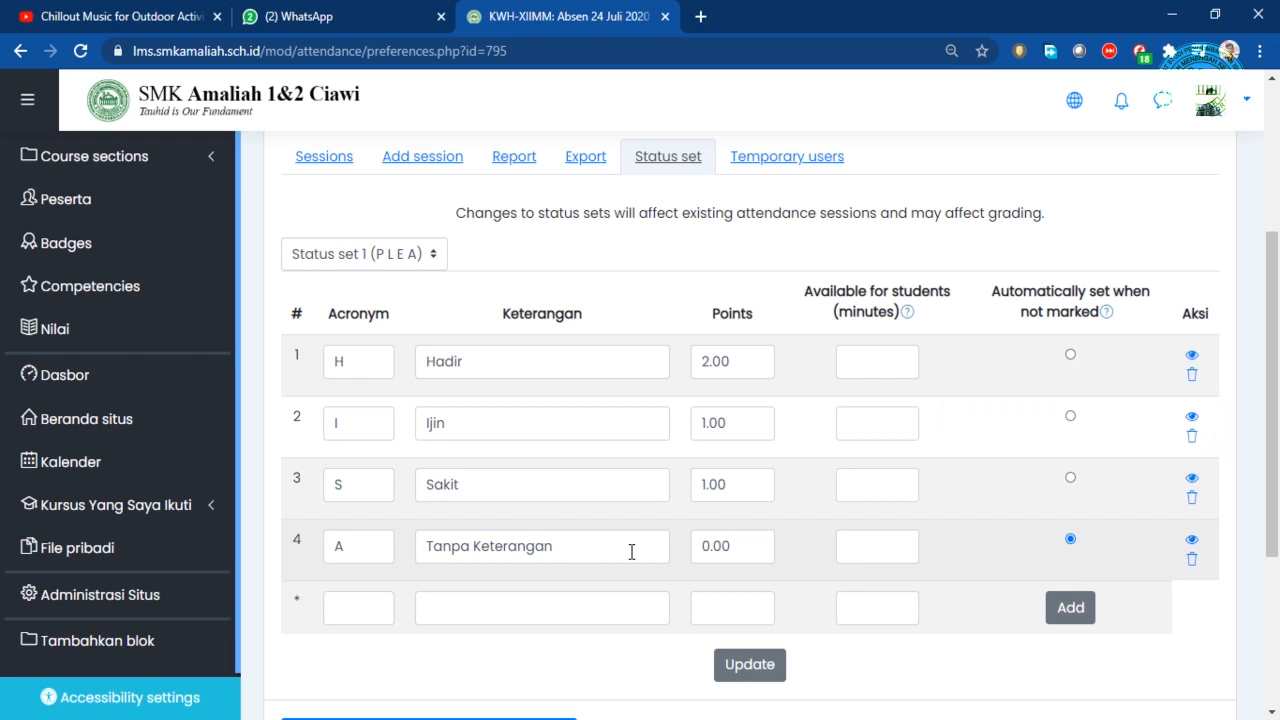
{"action": "left_click", "coordinate": [752, 670]}
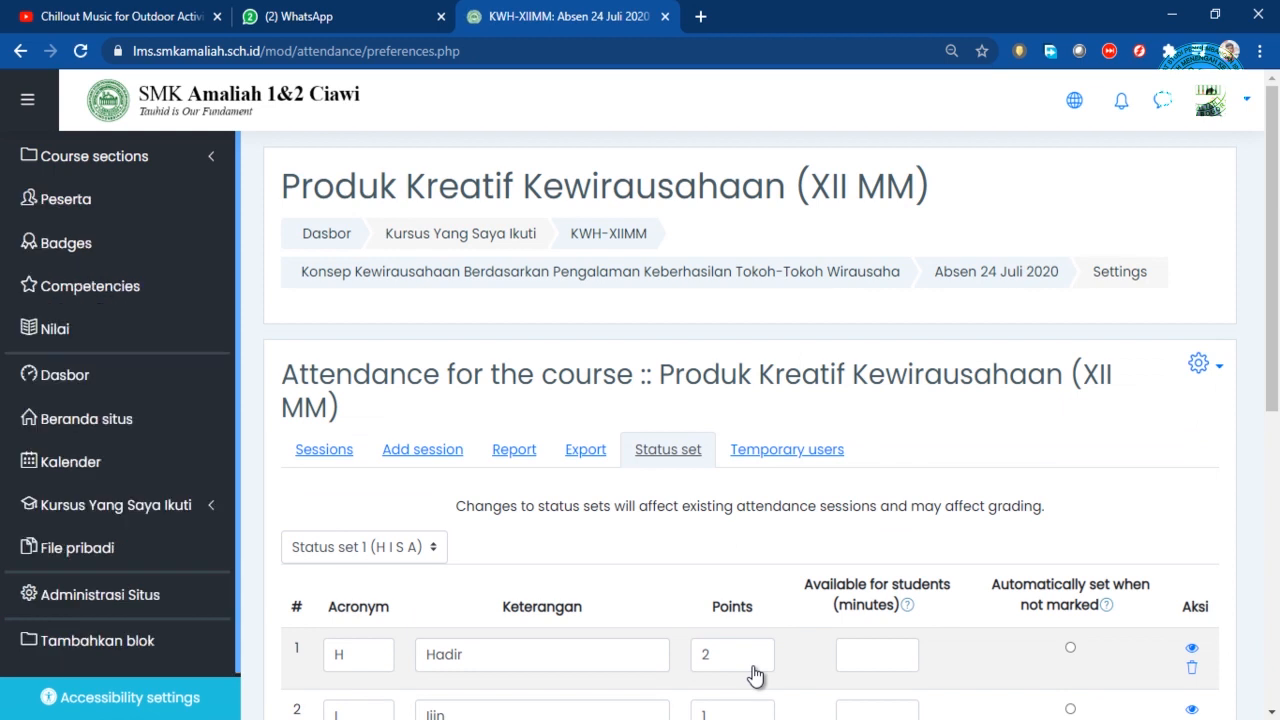
{"action": "scroll", "coordinate": [965, 467], "scroll_direction": "down", "scroll_amount": 3}
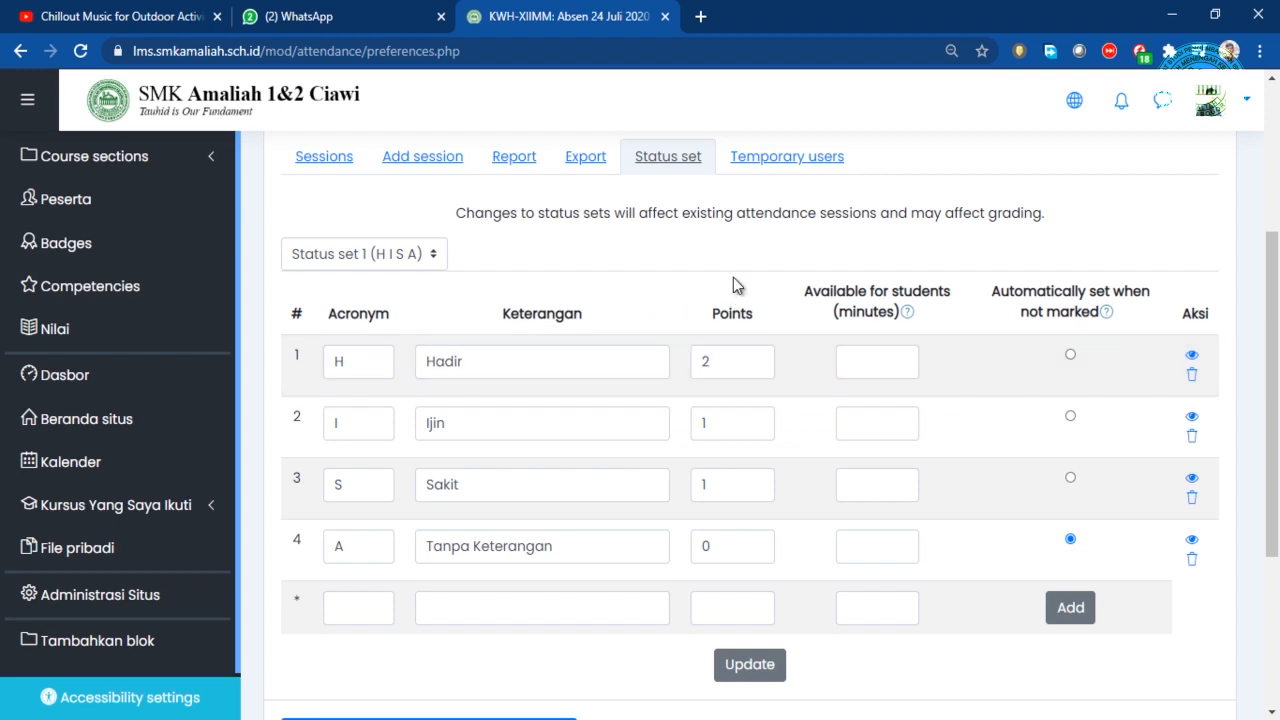
{"action": "scroll", "coordinate": [671, 243], "scroll_direction": "up", "scroll_amount": 1}
{"action": "left_click", "coordinate": [412, 262]}
{"action": "scroll", "coordinate": [756, 374], "scroll_direction": "down", "scroll_amount": 2}
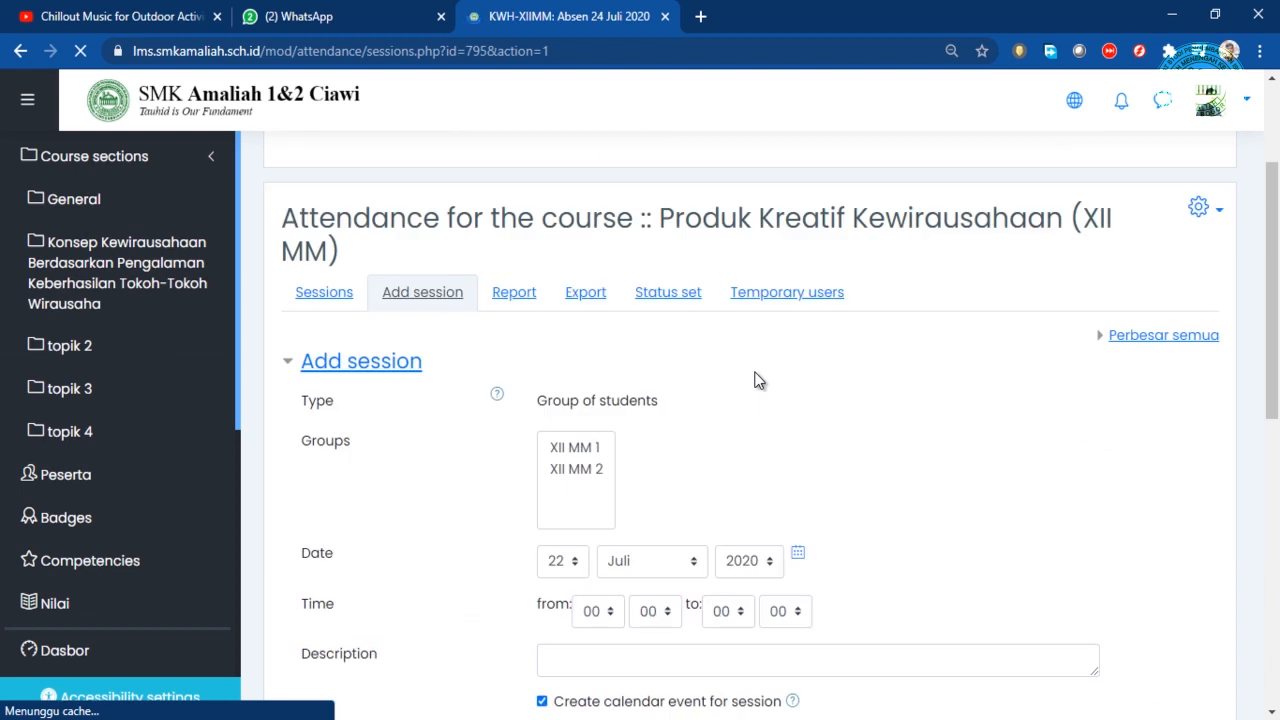
{"action": "scroll", "coordinate": [603, 330], "scroll_direction": "up", "scroll_amount": 2}
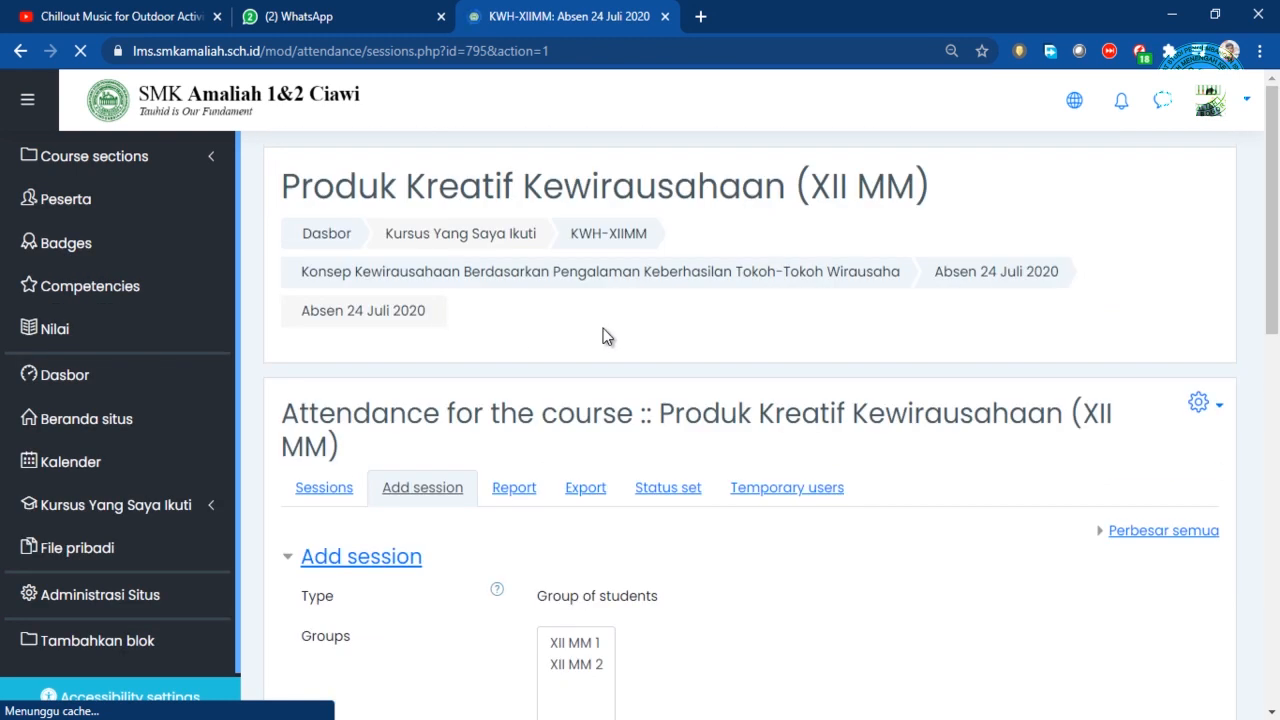
Reopen Absen 24 Juli 2020 from its course section and check the group and time of both sessions
{"action": "left_click", "coordinate": [716, 281]}
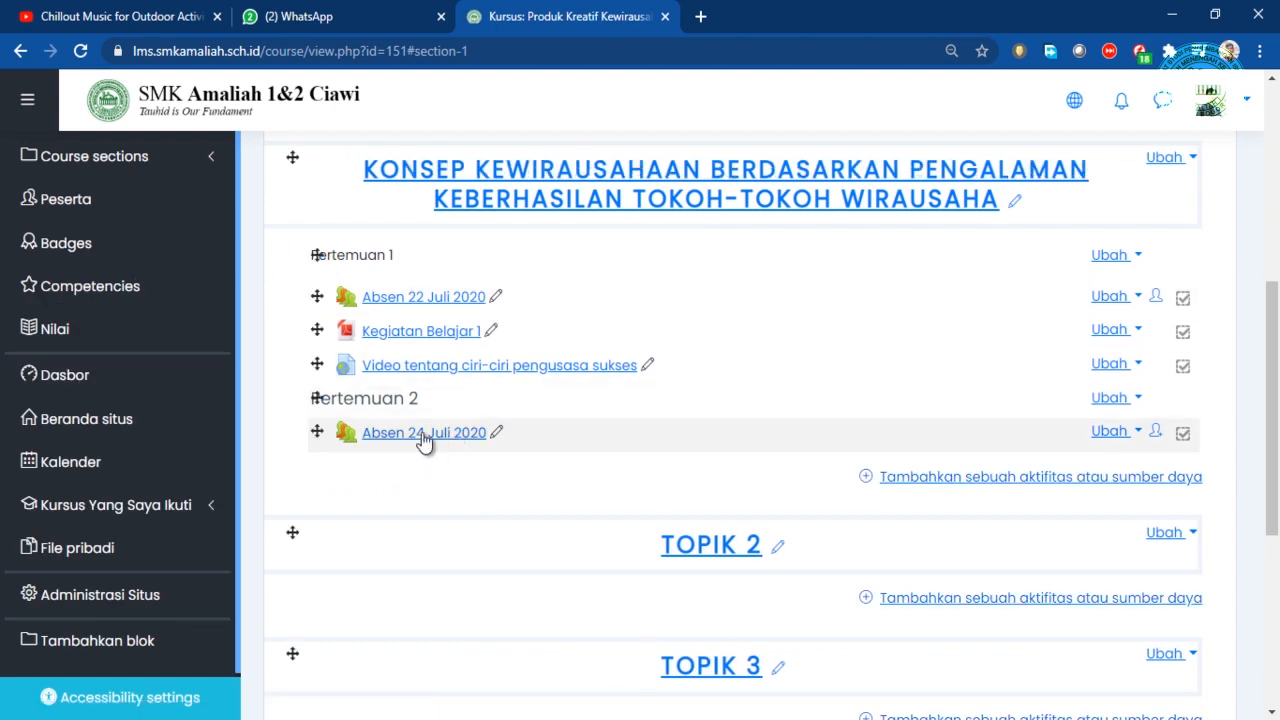
{"action": "left_click", "coordinate": [422, 432]}
{"action": "scroll", "coordinate": [429, 443], "scroll_direction": "down", "scroll_amount": 2}
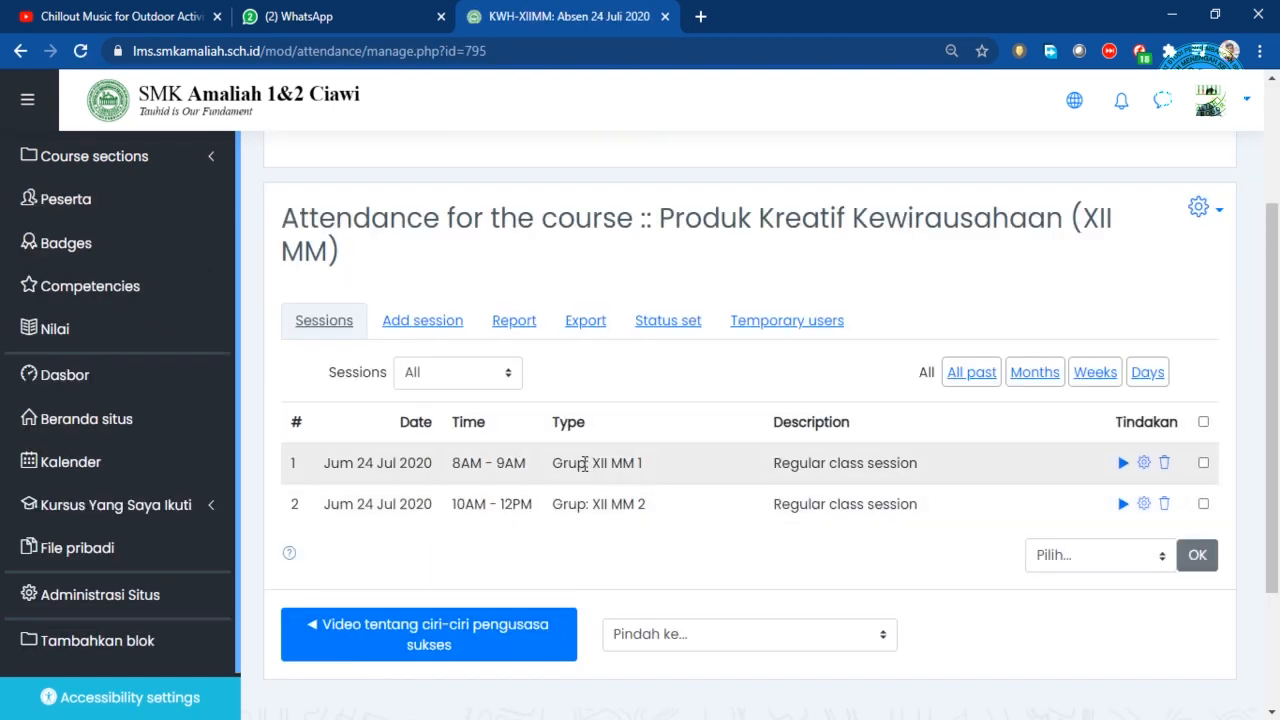
{"action": "left_click_drag", "start_coordinate": [585, 464], "coordinate": [653, 461]}
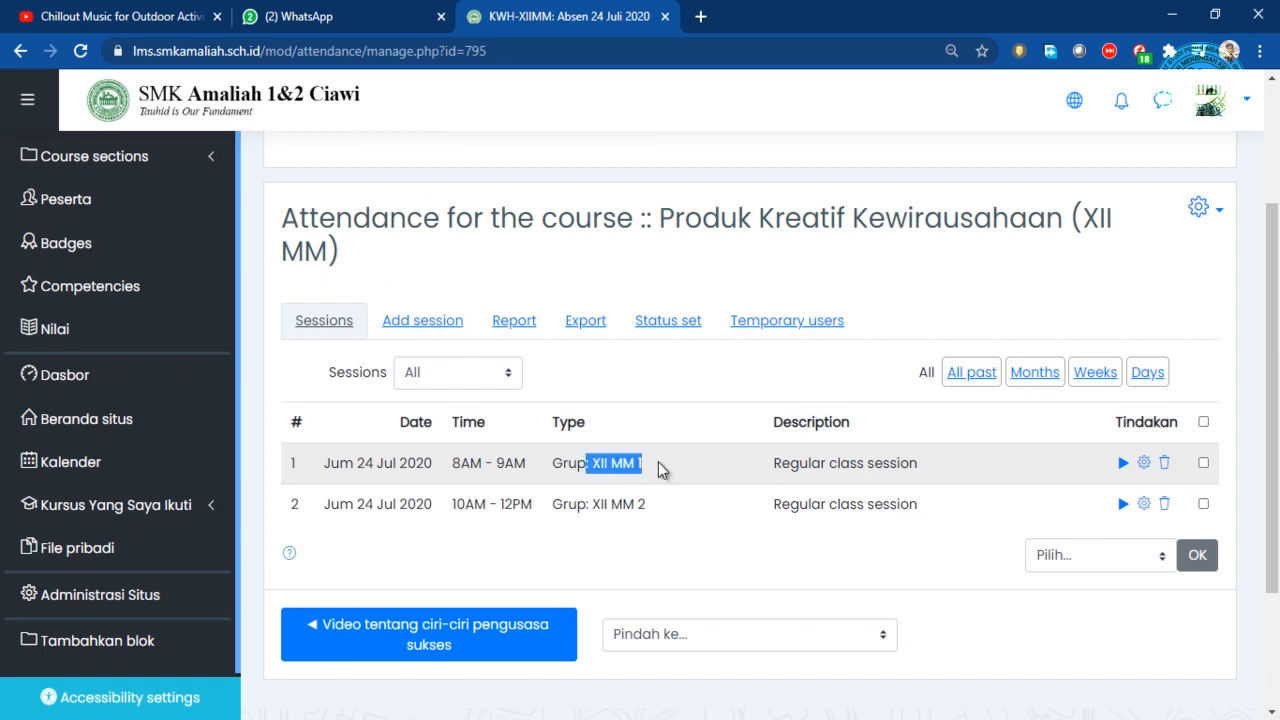
{"action": "left_click_drag", "start_coordinate": [455, 463], "coordinate": [543, 474]}
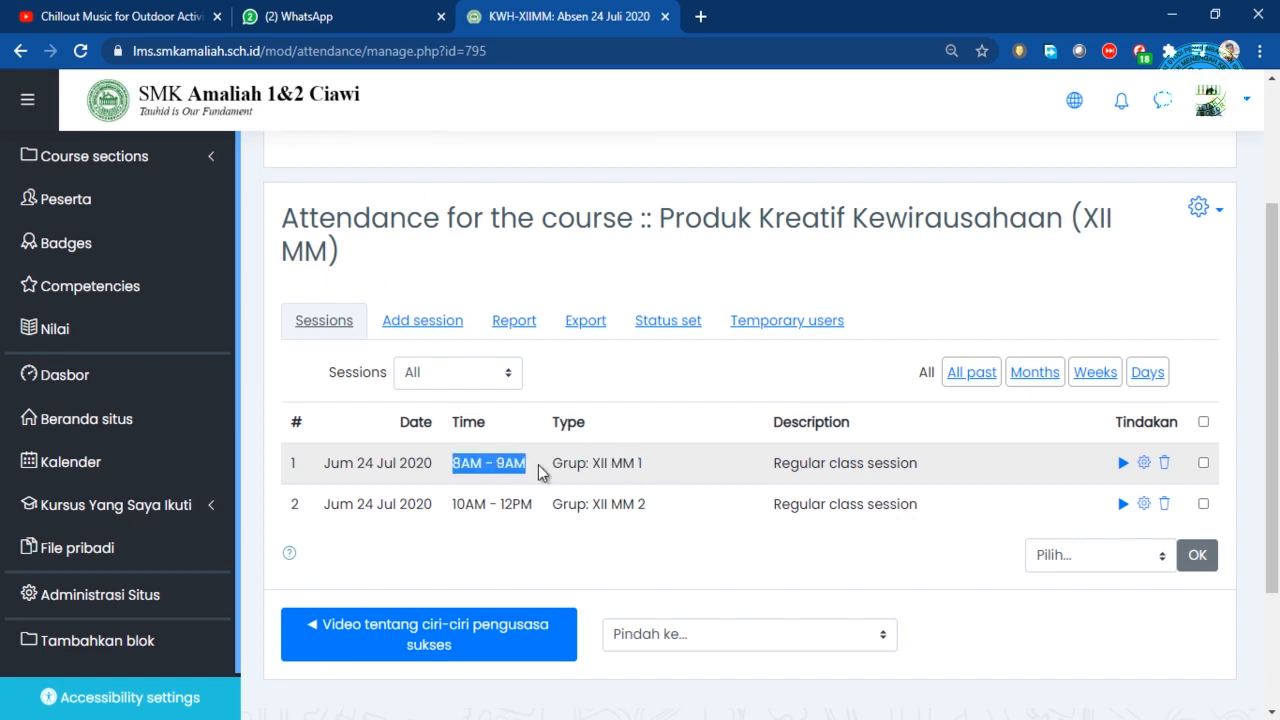
{"action": "left_click_drag", "start_coordinate": [647, 505], "coordinate": [577, 504]}
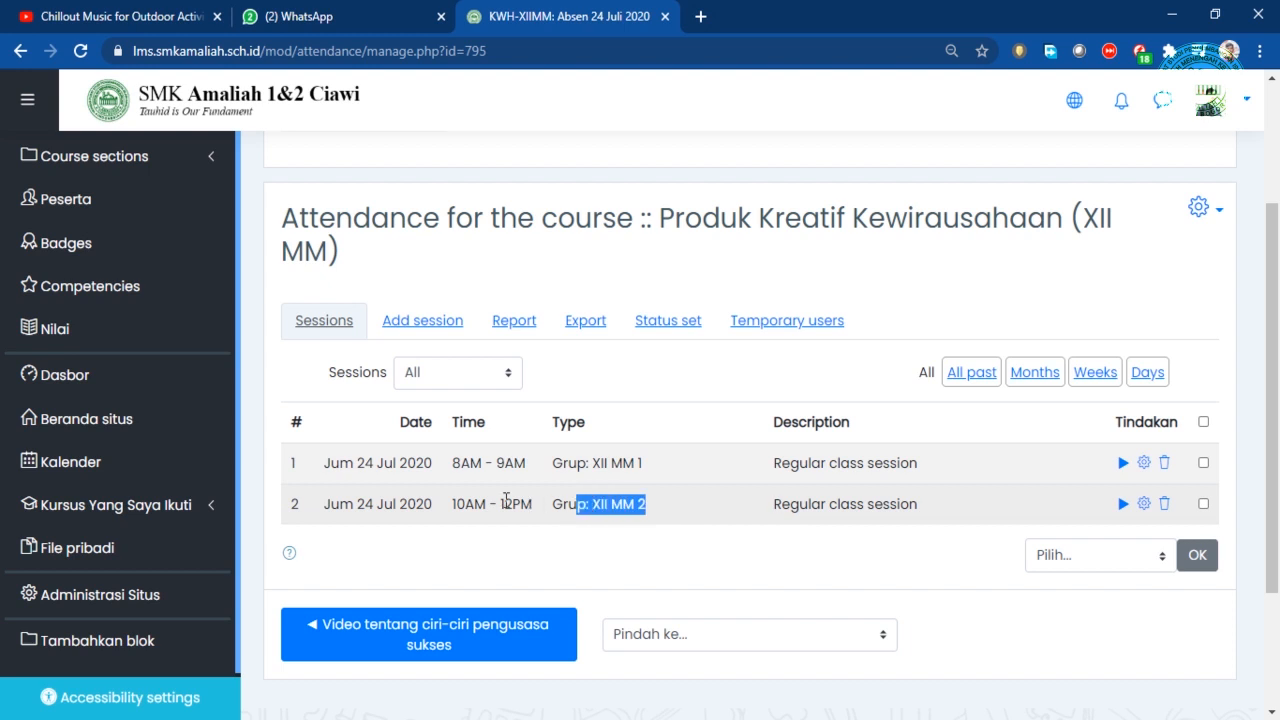
{"action": "left_click_drag", "start_coordinate": [455, 505], "coordinate": [516, 504]}
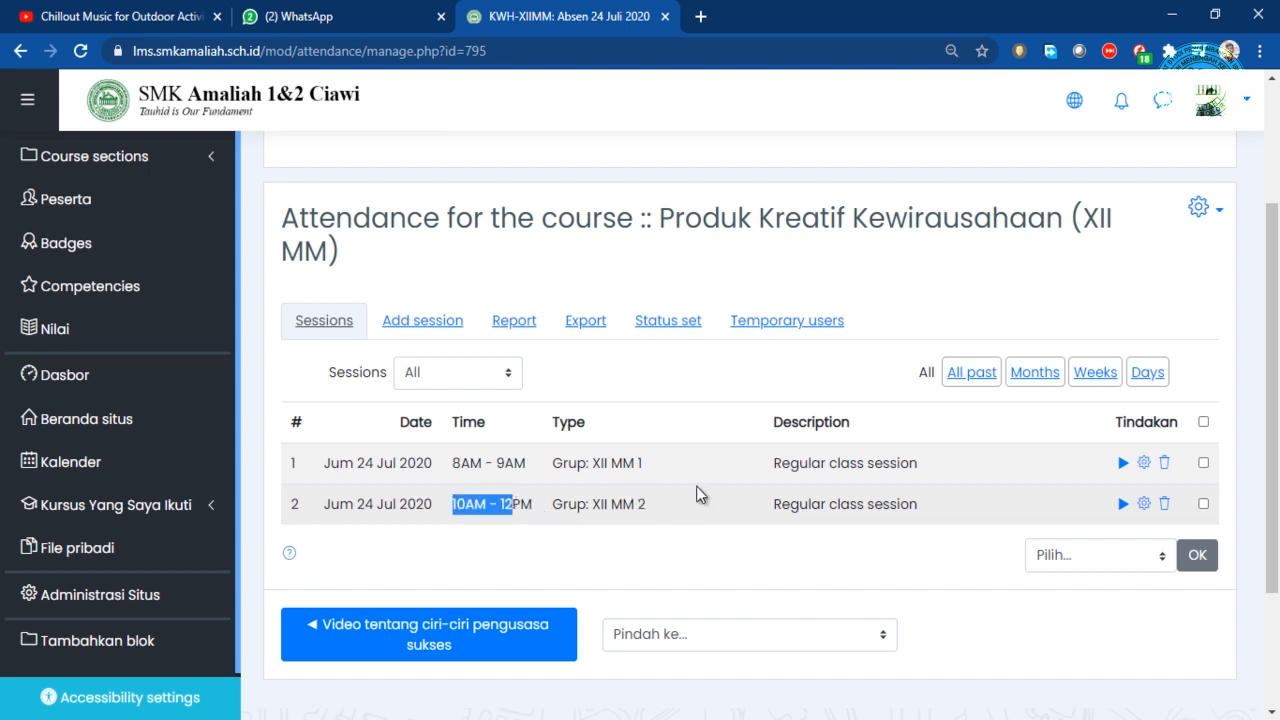
Open the export settings of the attendance activity and set the group to XII MM 1
{"action": "left_click", "coordinate": [575, 324]}
{"action": "scroll", "coordinate": [787, 518], "scroll_direction": "down", "scroll_amount": 2}
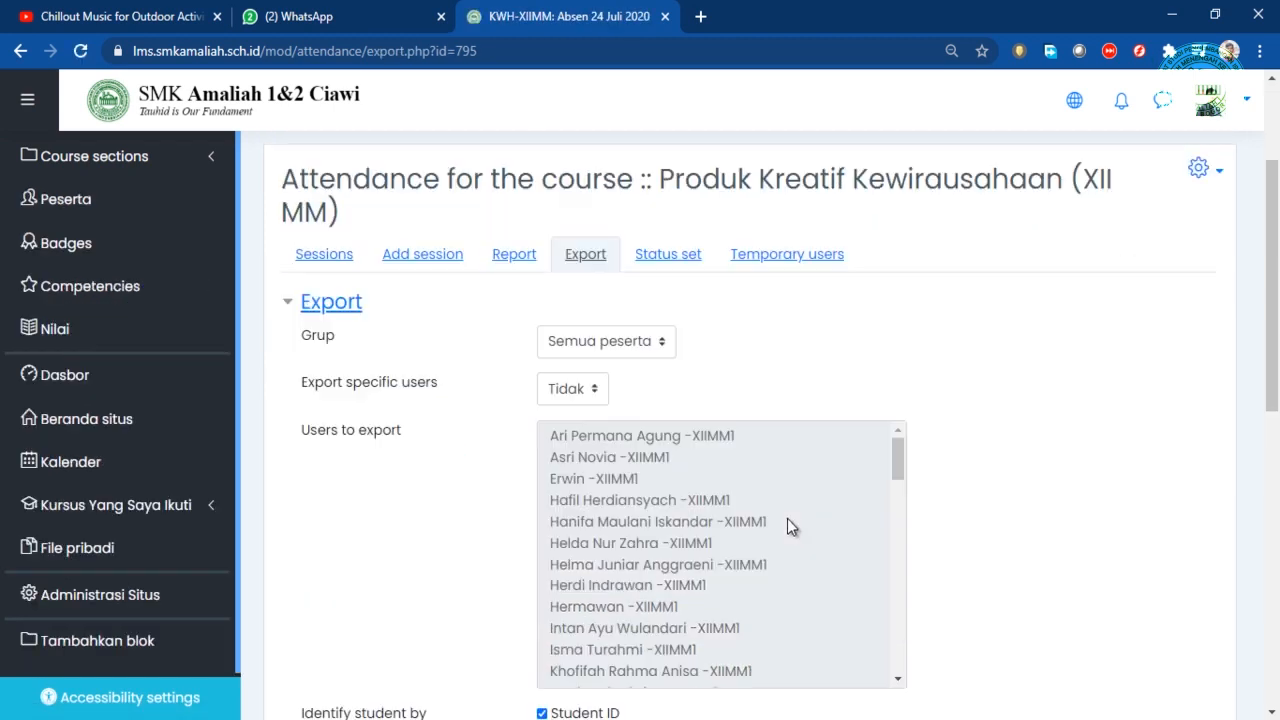
{"action": "left_click", "coordinate": [640, 343]}
{"action": "left_click", "coordinate": [605, 393]}
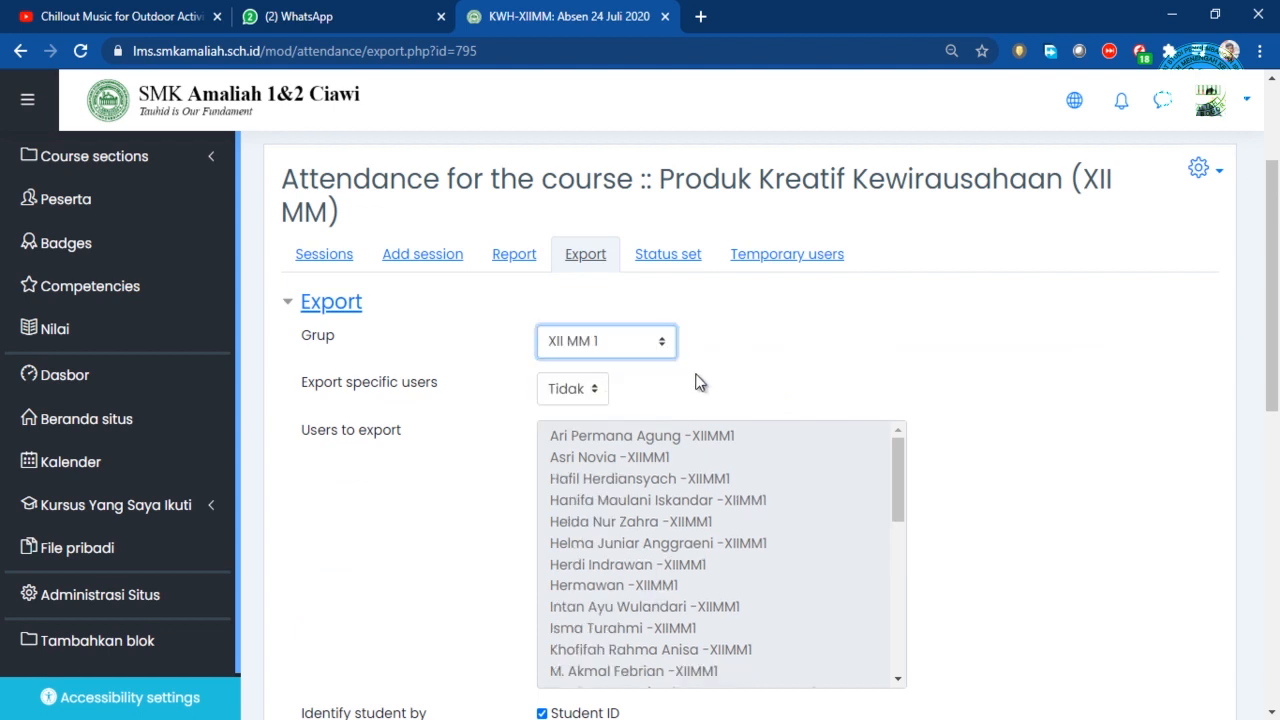
{"action": "left_click", "coordinate": [635, 346]}
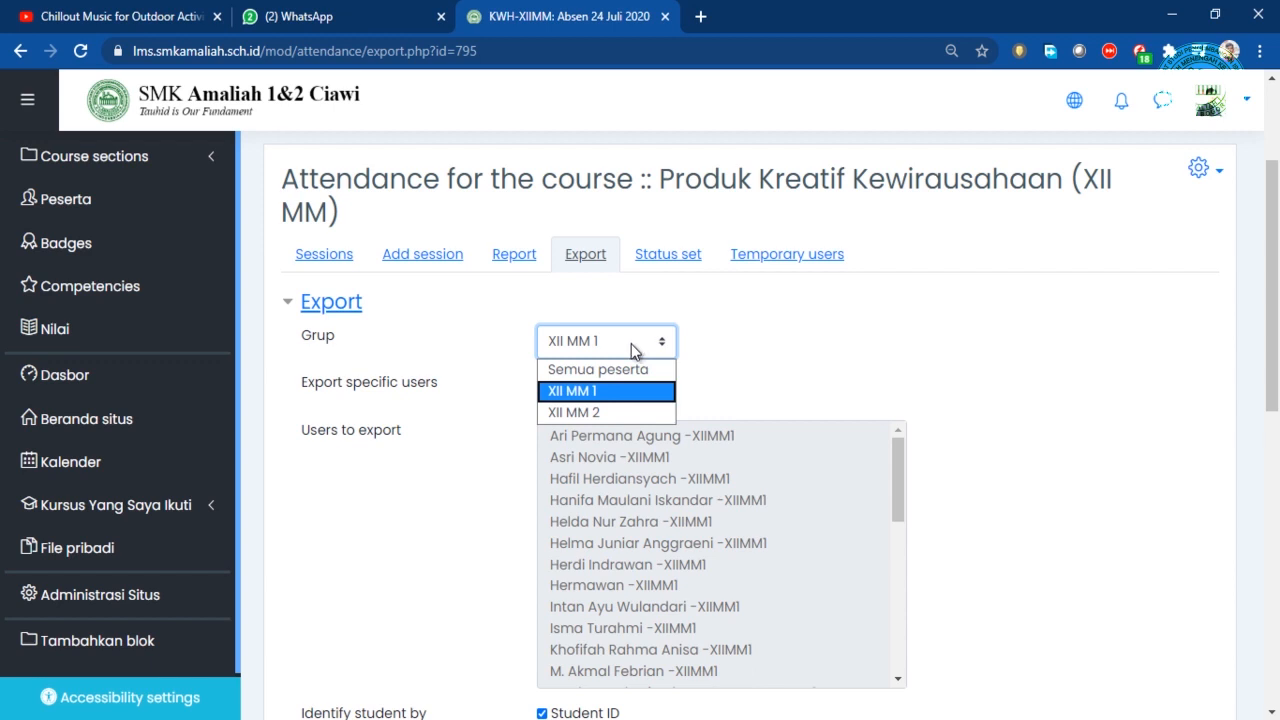
{"action": "left_click", "coordinate": [607, 393]}
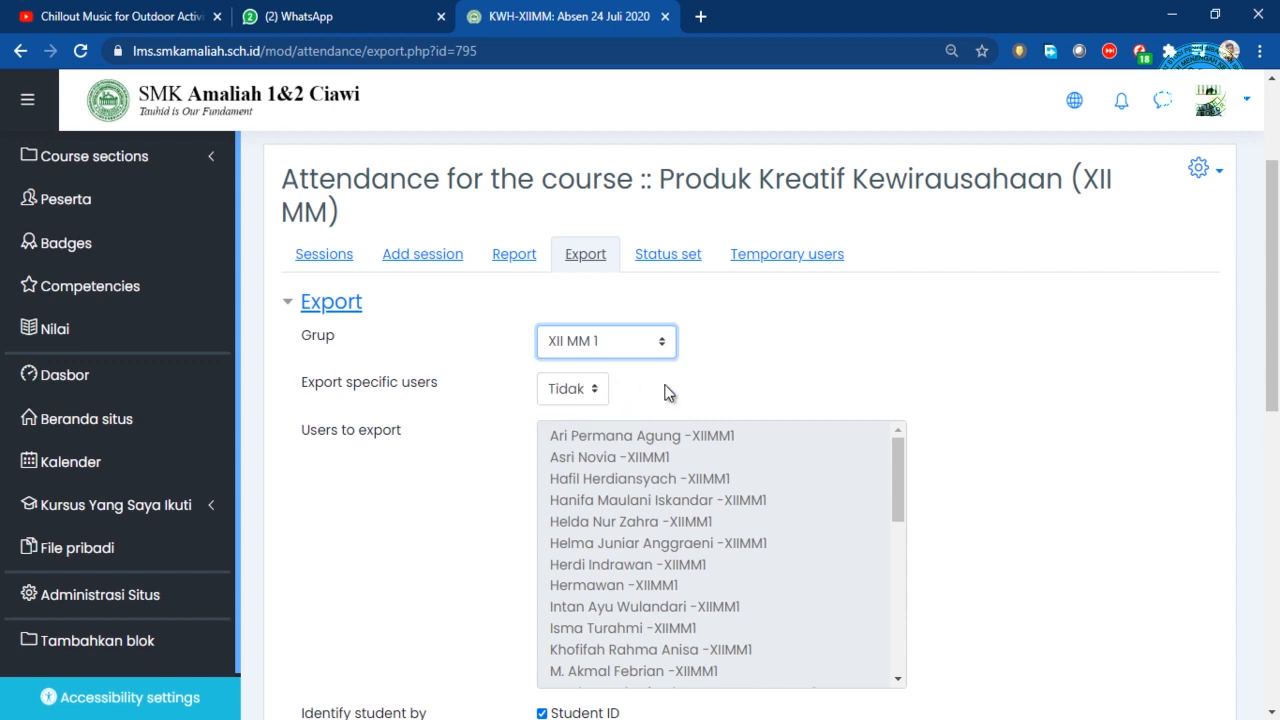
Check the export options, keep Export specific users at Tidak, and try to export the attendance in Excel format
{"action": "scroll", "coordinate": [659, 353], "scroll_direction": "down", "scroll_amount": 3}
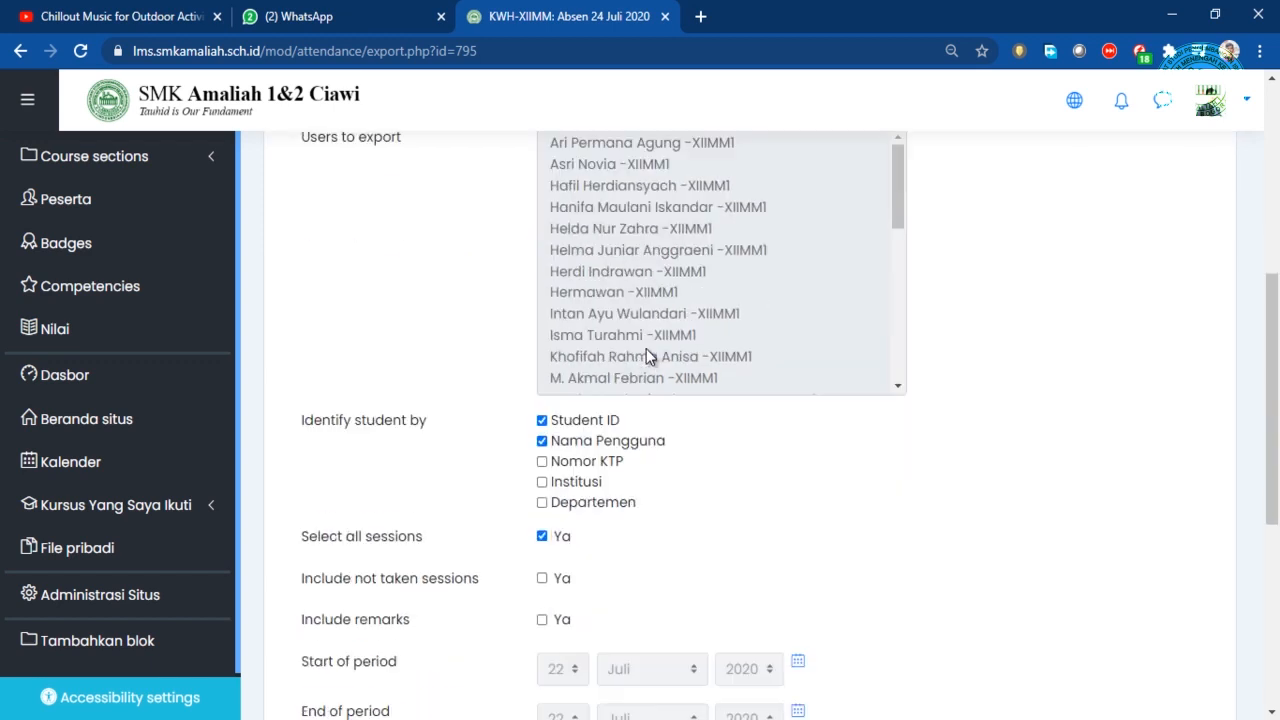
{"action": "scroll", "coordinate": [646, 348], "scroll_direction": "up", "scroll_amount": 2}
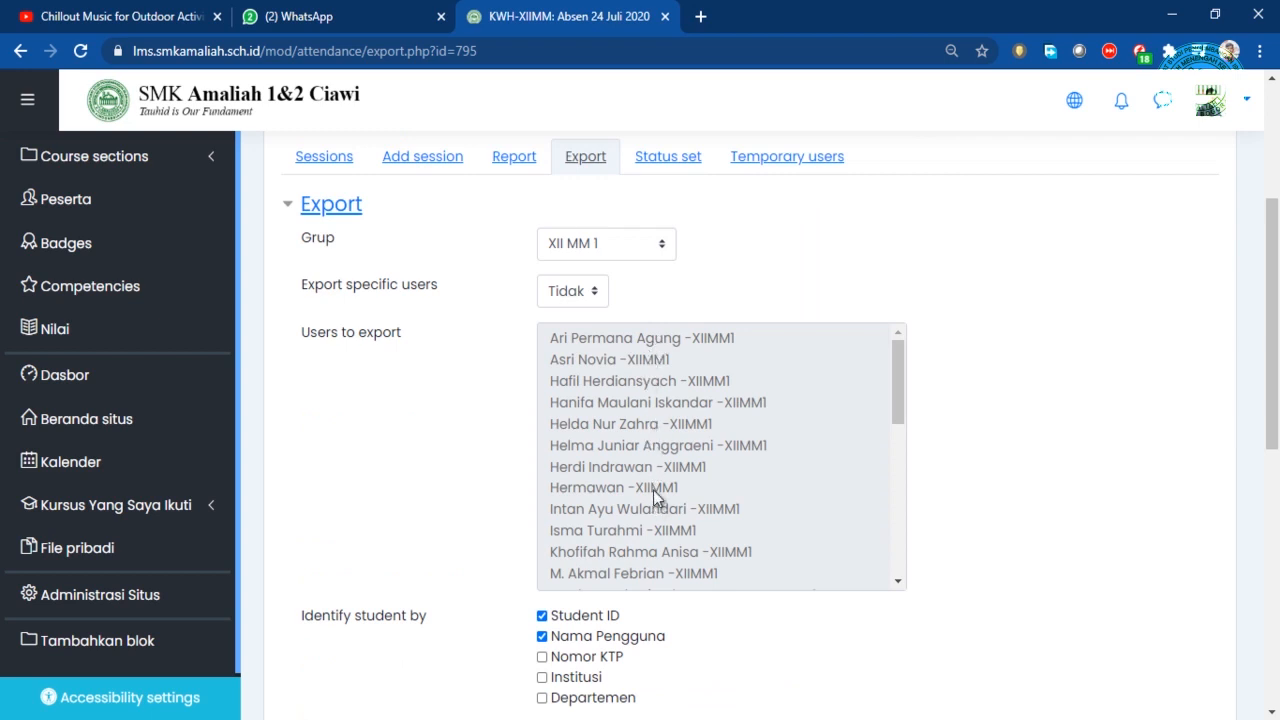
{"action": "left_click", "coordinate": [595, 296]}
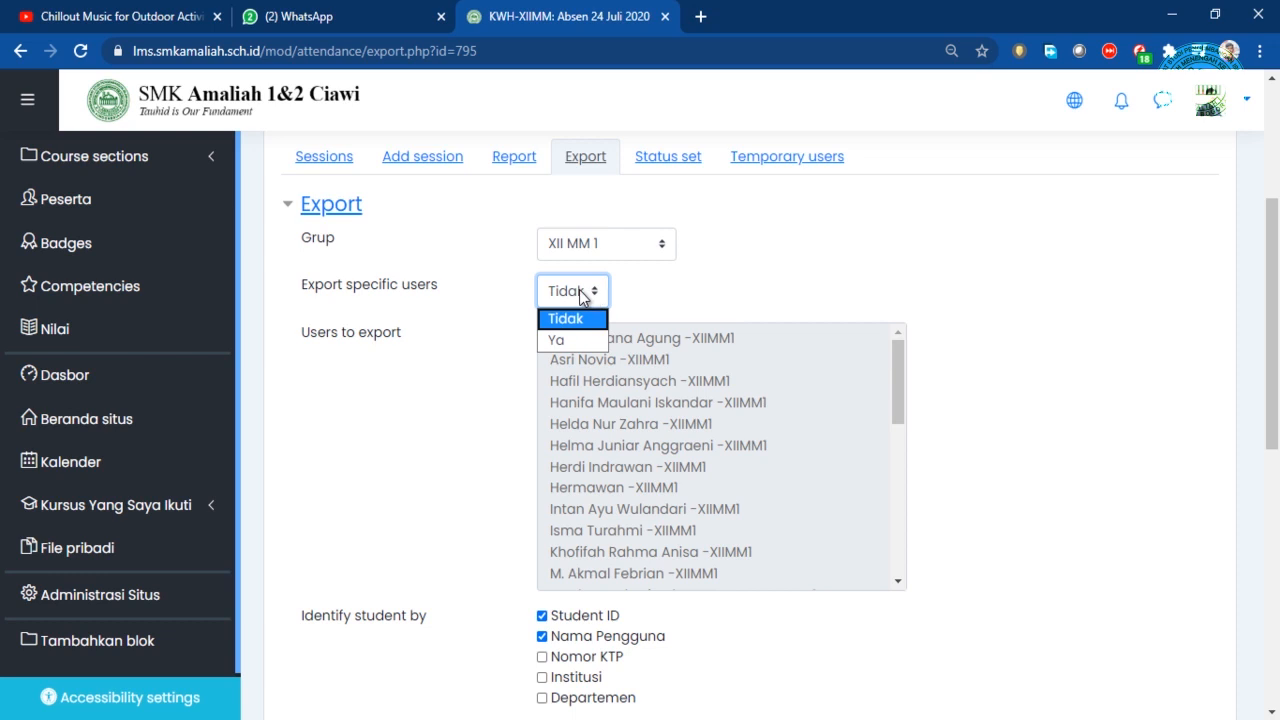
{"action": "left_click", "coordinate": [580, 291]}
{"action": "scroll", "coordinate": [700, 290], "scroll_direction": "down", "scroll_amount": 2}
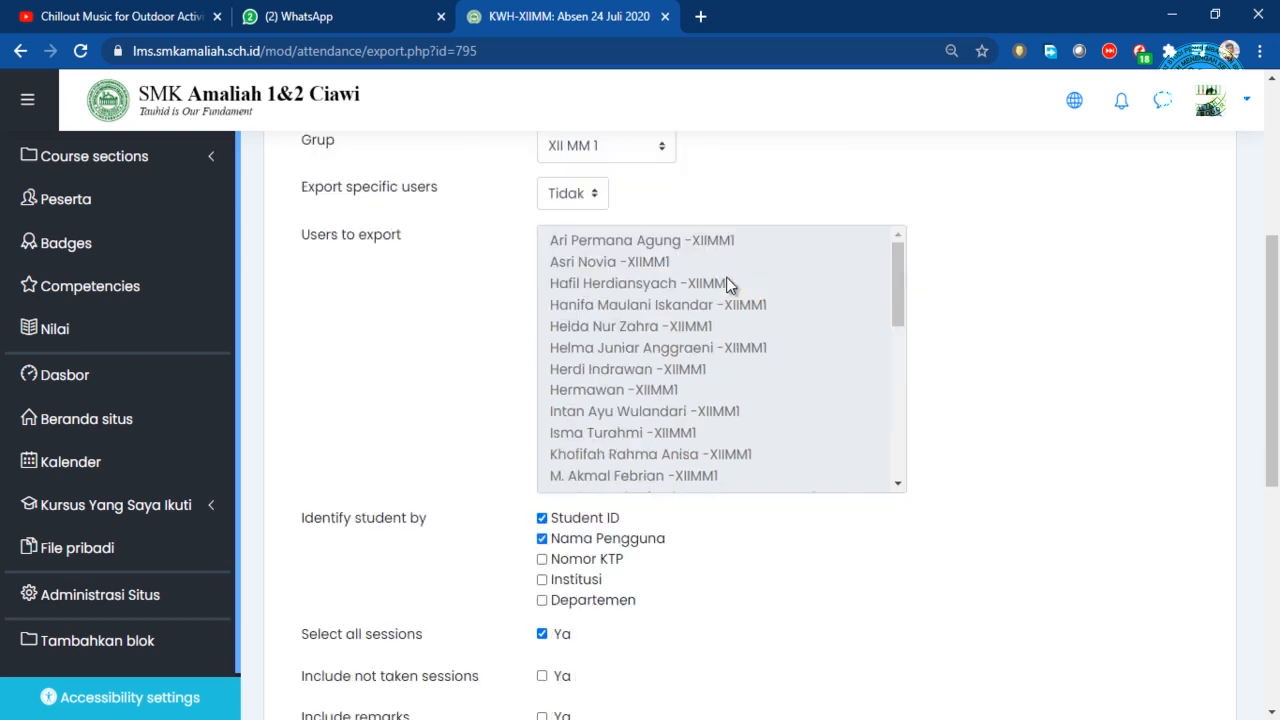
{"action": "scroll", "coordinate": [850, 475], "scroll_direction": "down", "scroll_amount": 2}
{"action": "scroll", "coordinate": [832, 343], "scroll_direction": "up", "scroll_amount": 1}
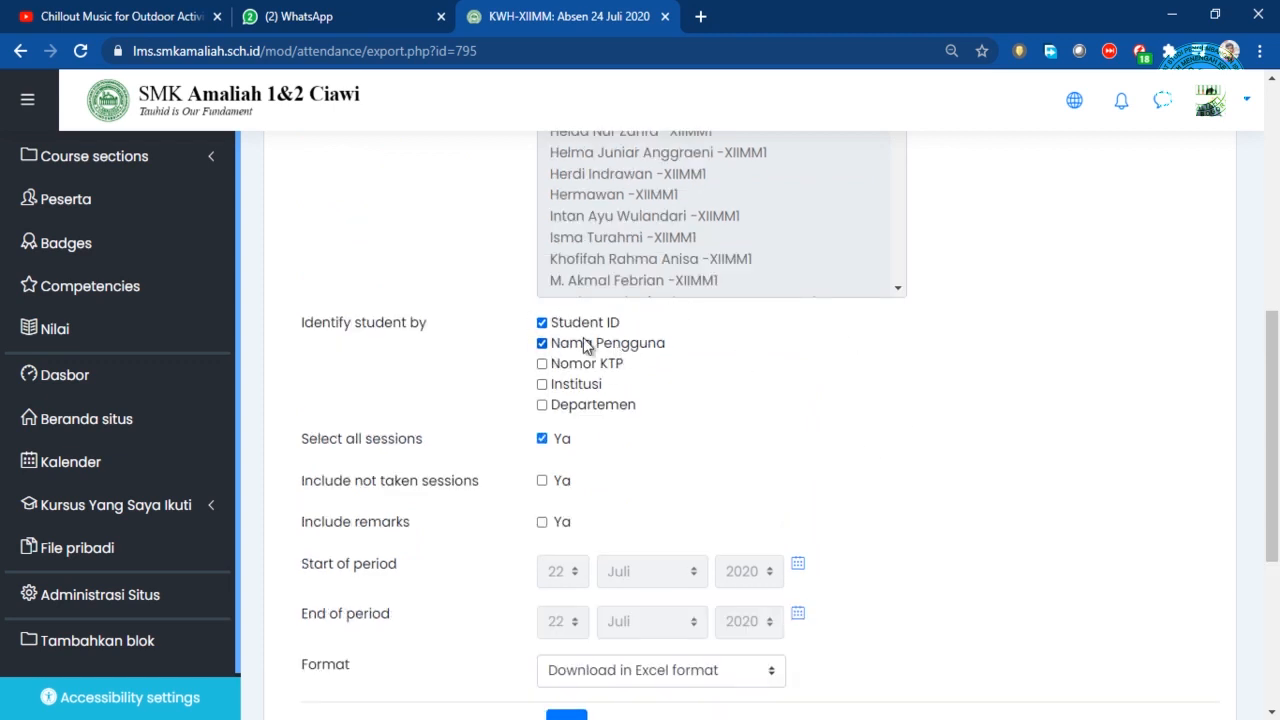
{"action": "scroll", "coordinate": [725, 448], "scroll_direction": "down", "scroll_amount": 1}
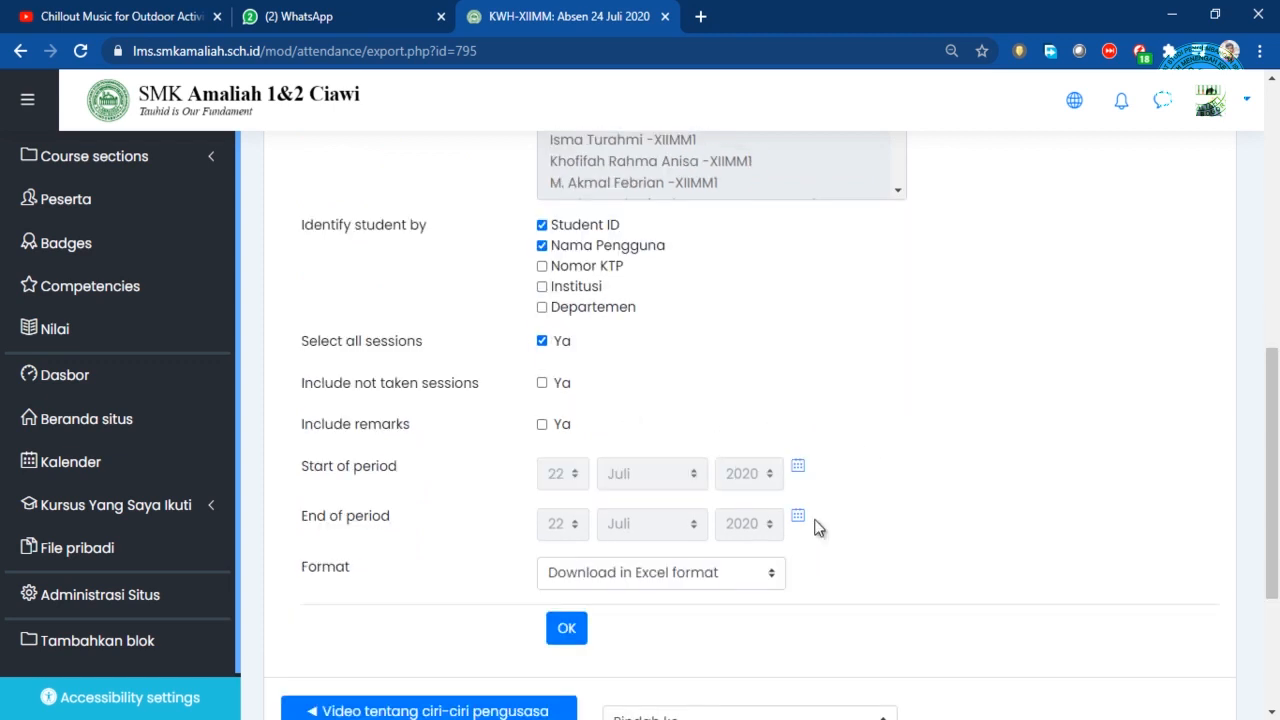
{"action": "left_click", "coordinate": [574, 634]}
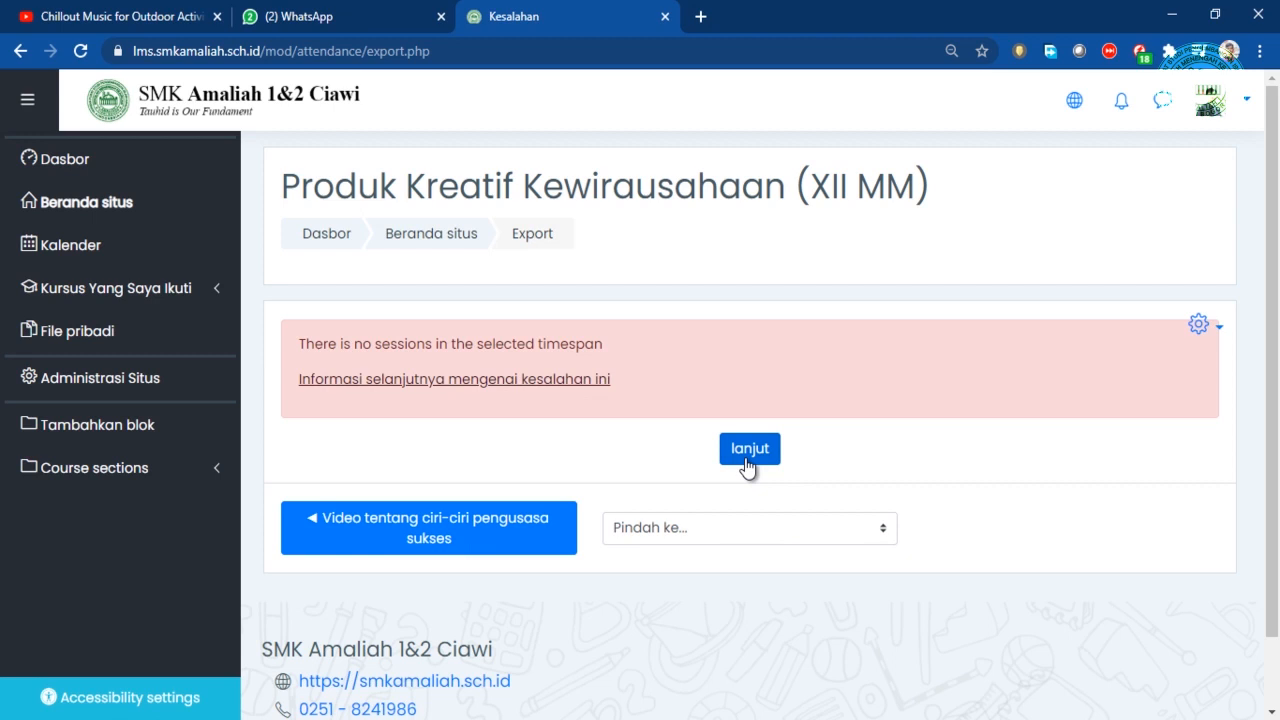
Return to the Produk Kreatif Kewirausahaan (XII MM) course and open the export settings of Absen 24 Juli 2020
{"action": "left_click", "coordinate": [431, 235]}
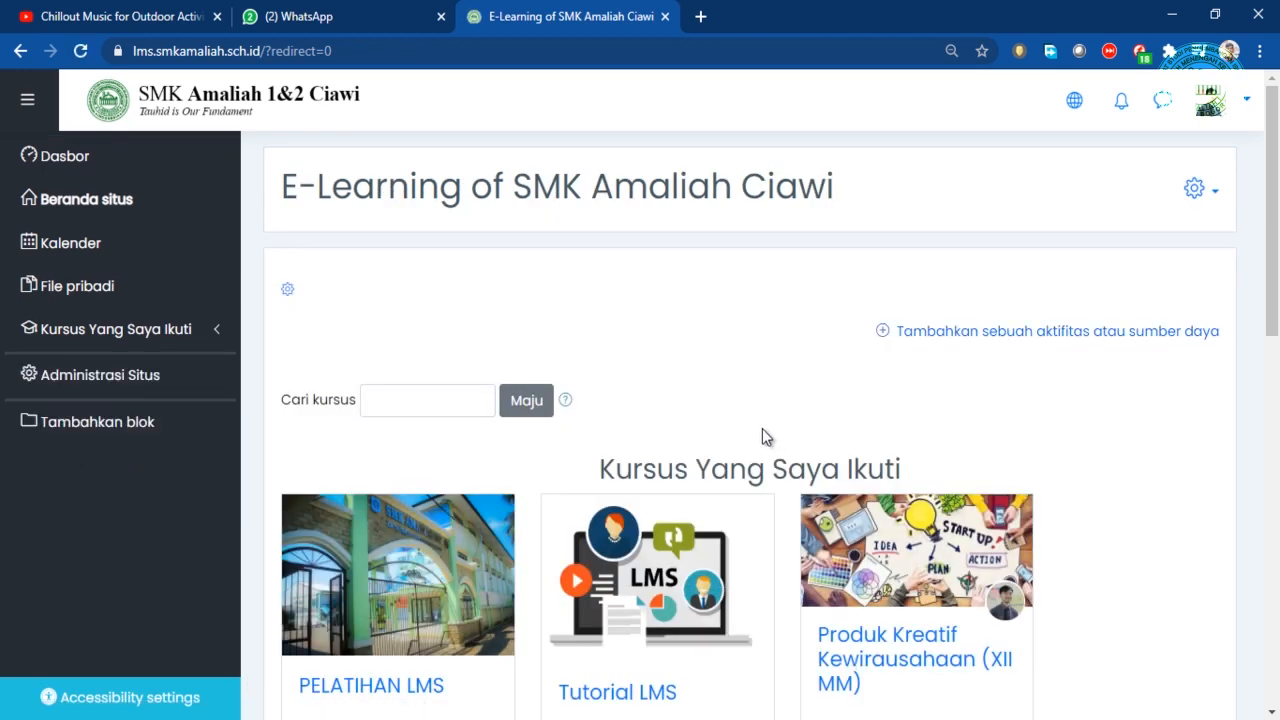
{"action": "left_click", "coordinate": [909, 633]}
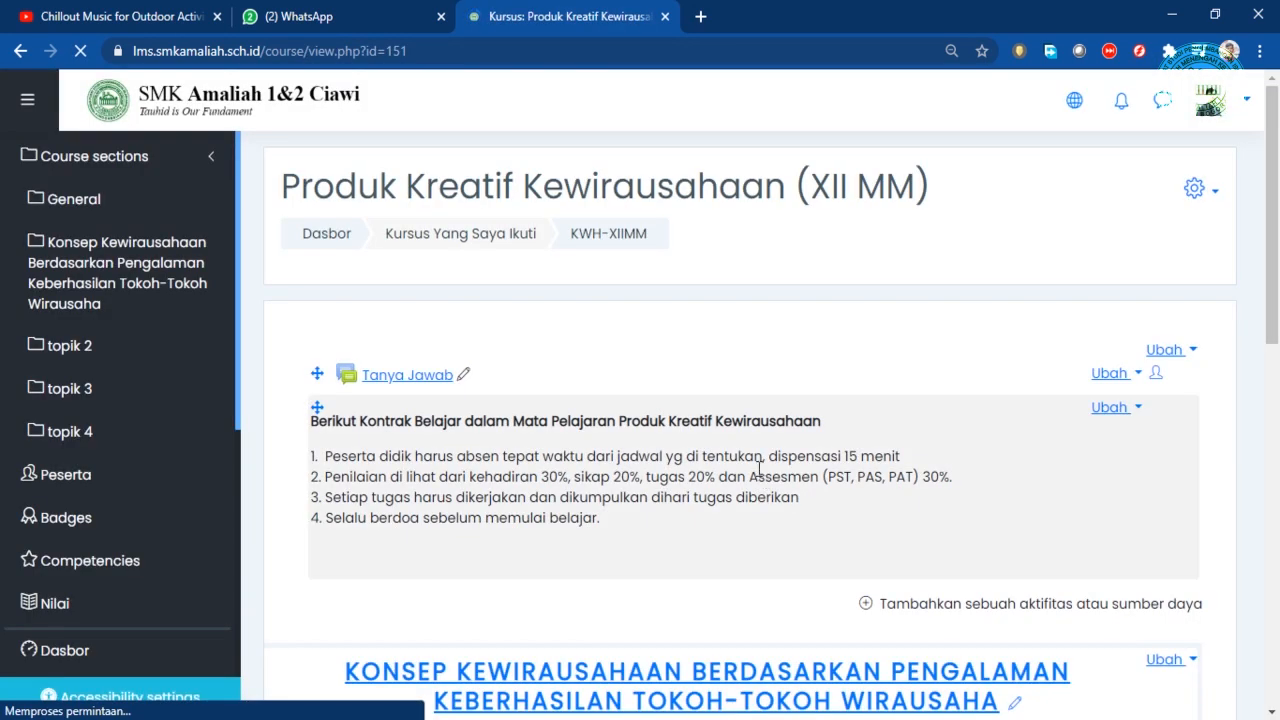
{"action": "scroll", "coordinate": [645, 472], "scroll_direction": "down", "scroll_amount": 1}
{"action": "scroll", "coordinate": [645, 472], "scroll_direction": "down", "scroll_amount": 2}
{"action": "left_click", "coordinate": [443, 543]}
{"action": "scroll", "coordinate": [705, 452], "scroll_direction": "down", "scroll_amount": 2}
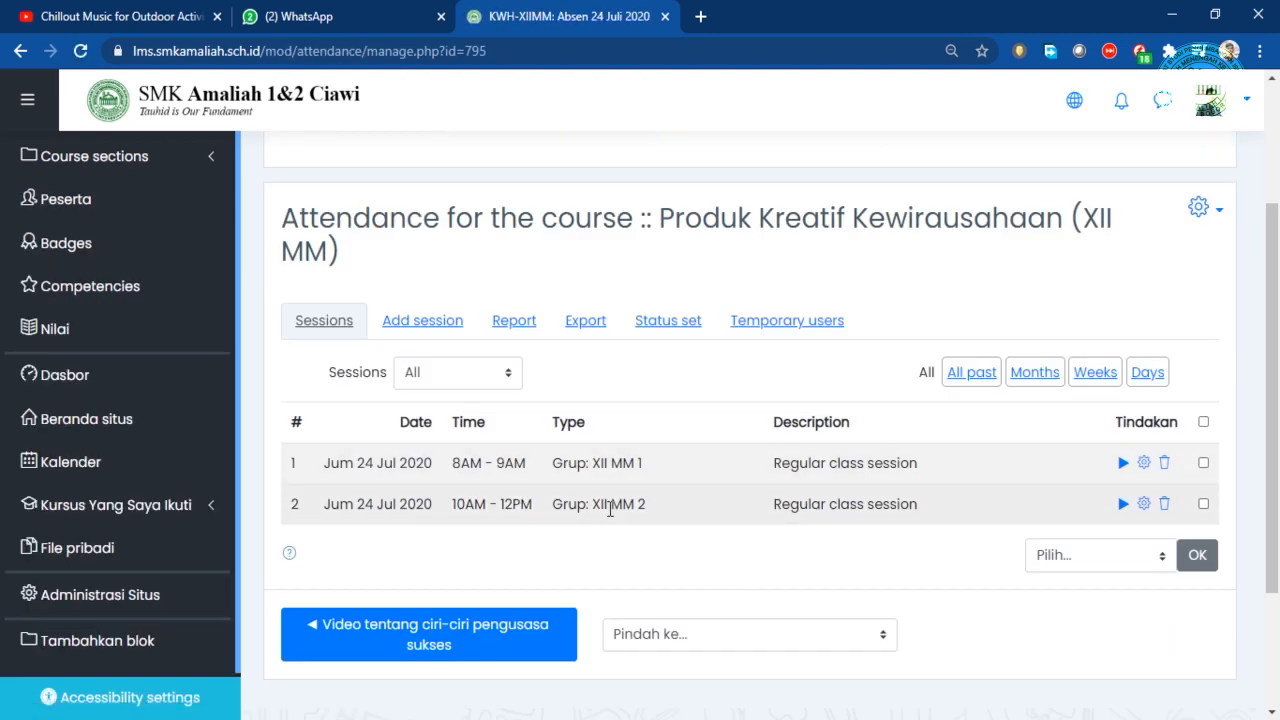
{"action": "left_click", "coordinate": [597, 329]}
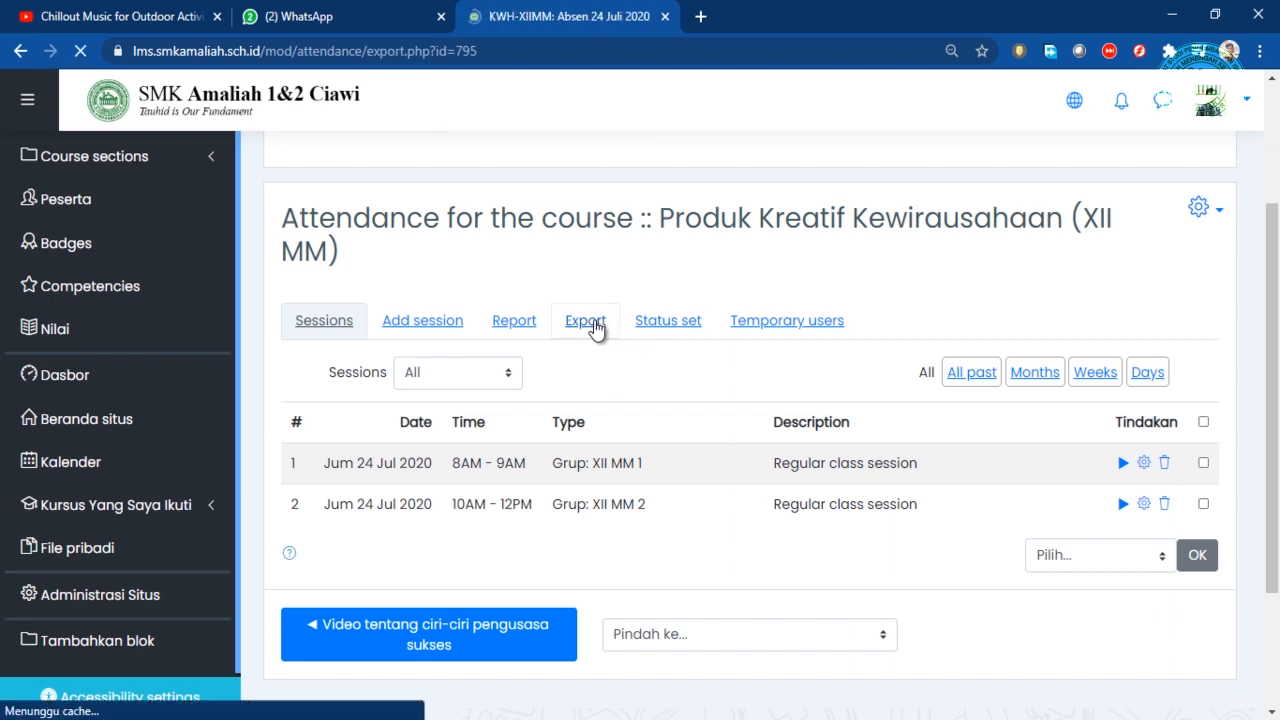
Look through the list of users to export for Absen 24 Juli 2020
{"action": "scroll", "coordinate": [764, 581], "scroll_direction": "down", "scroll_amount": 3}
{"action": "scroll", "coordinate": [762, 555], "scroll_direction": "down", "scroll_amount": 2}
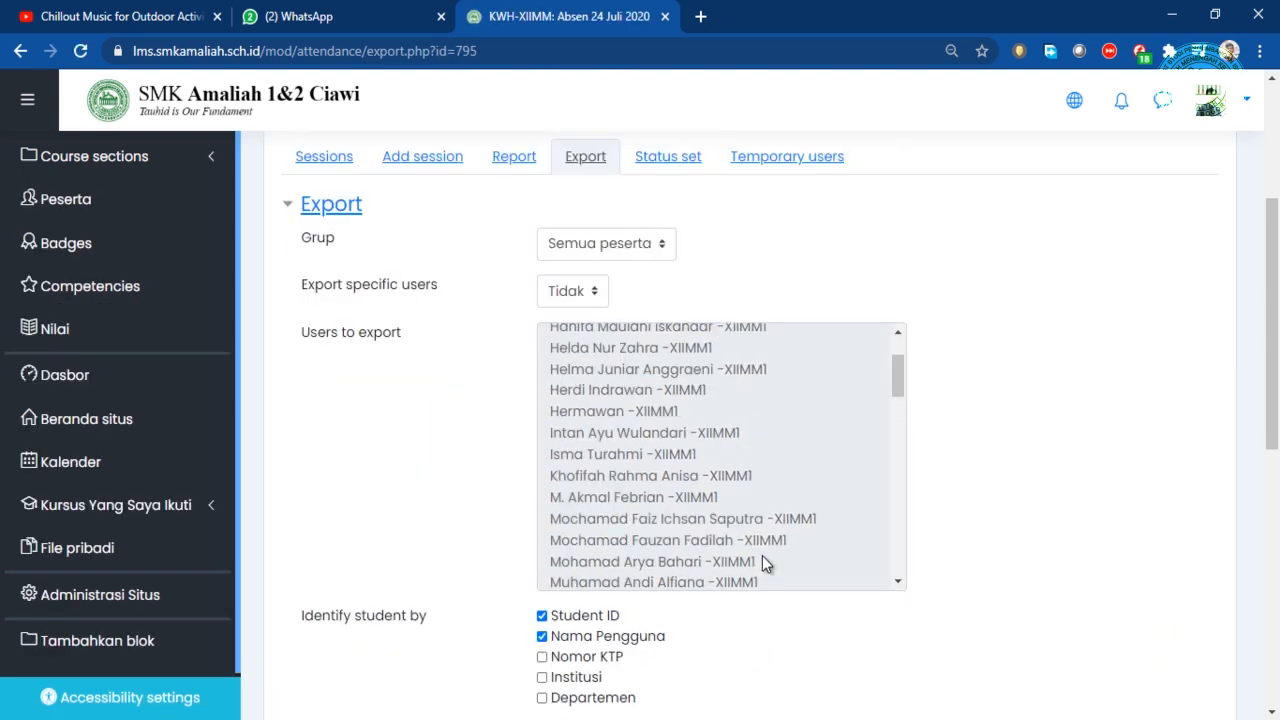
{"action": "scroll", "coordinate": [762, 555], "scroll_direction": "down", "scroll_amount": 4}
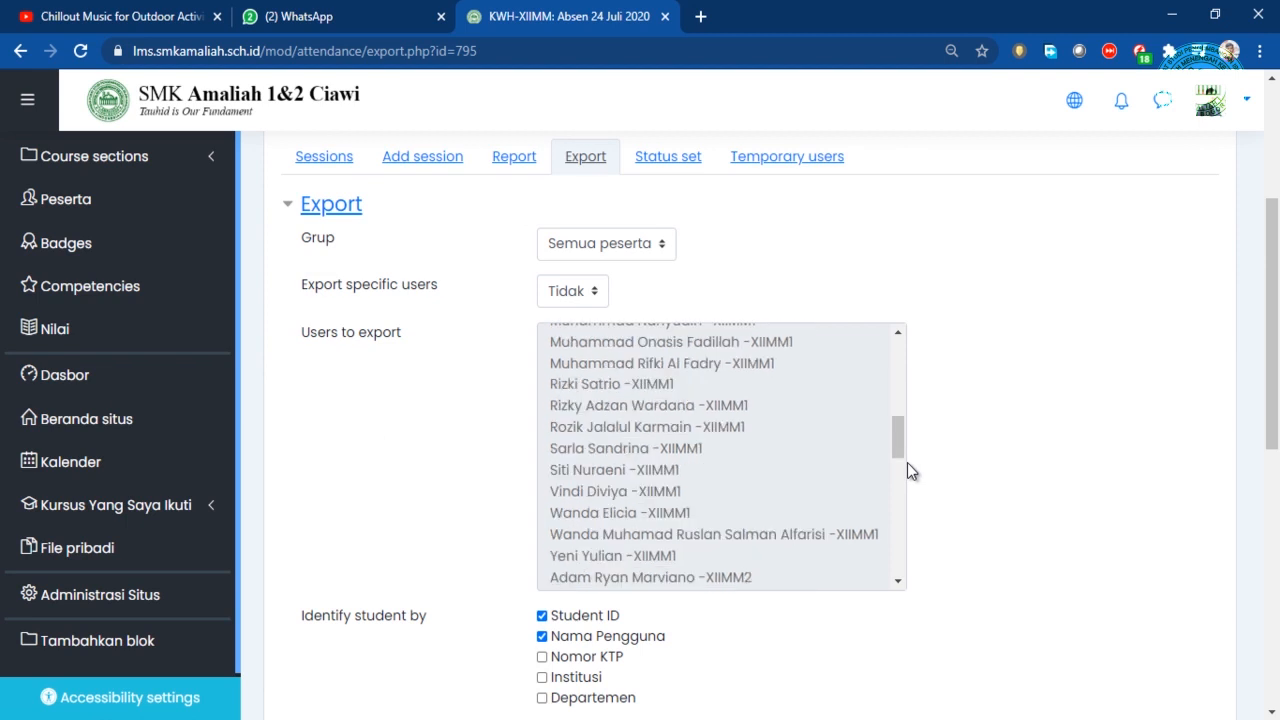
{"action": "scroll", "coordinate": [999, 517], "scroll_direction": "down", "scroll_amount": 2}
{"action": "scroll", "coordinate": [997, 494], "scroll_direction": "up", "scroll_amount": 5}
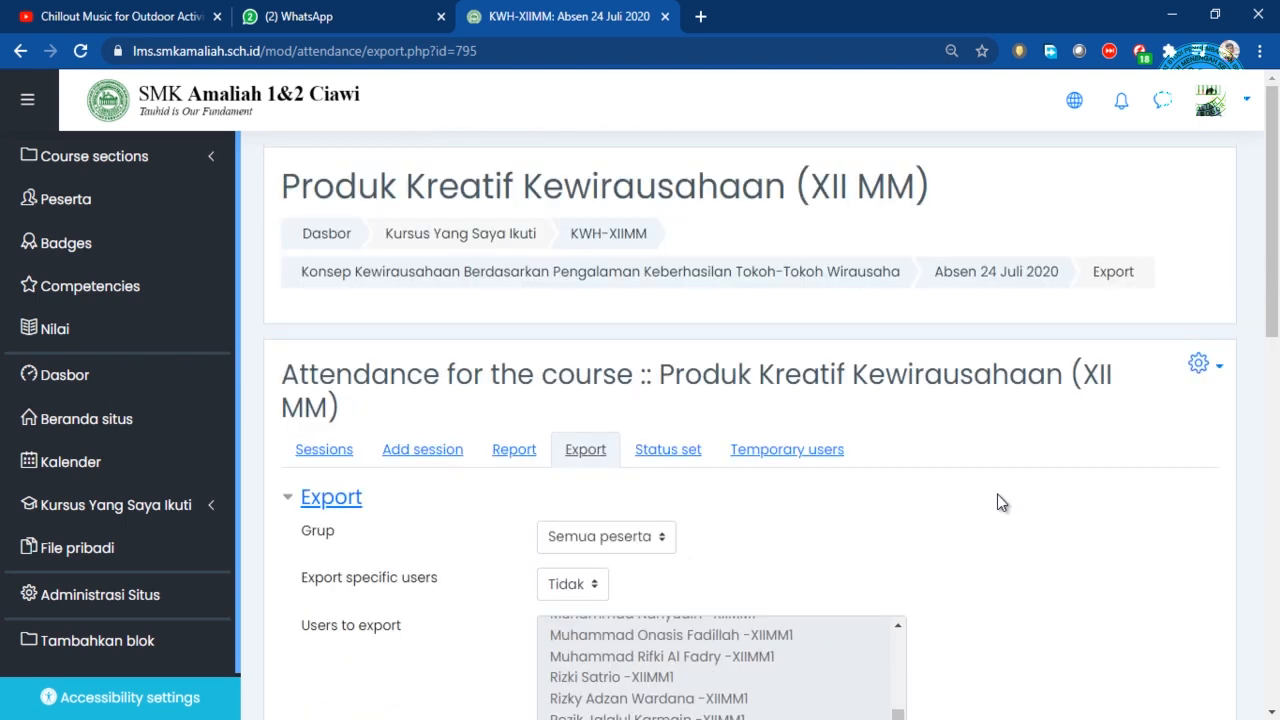
Return to the site home page and open the Desain Media Interaktif course
{"action": "left_click", "coordinate": [128, 422]}
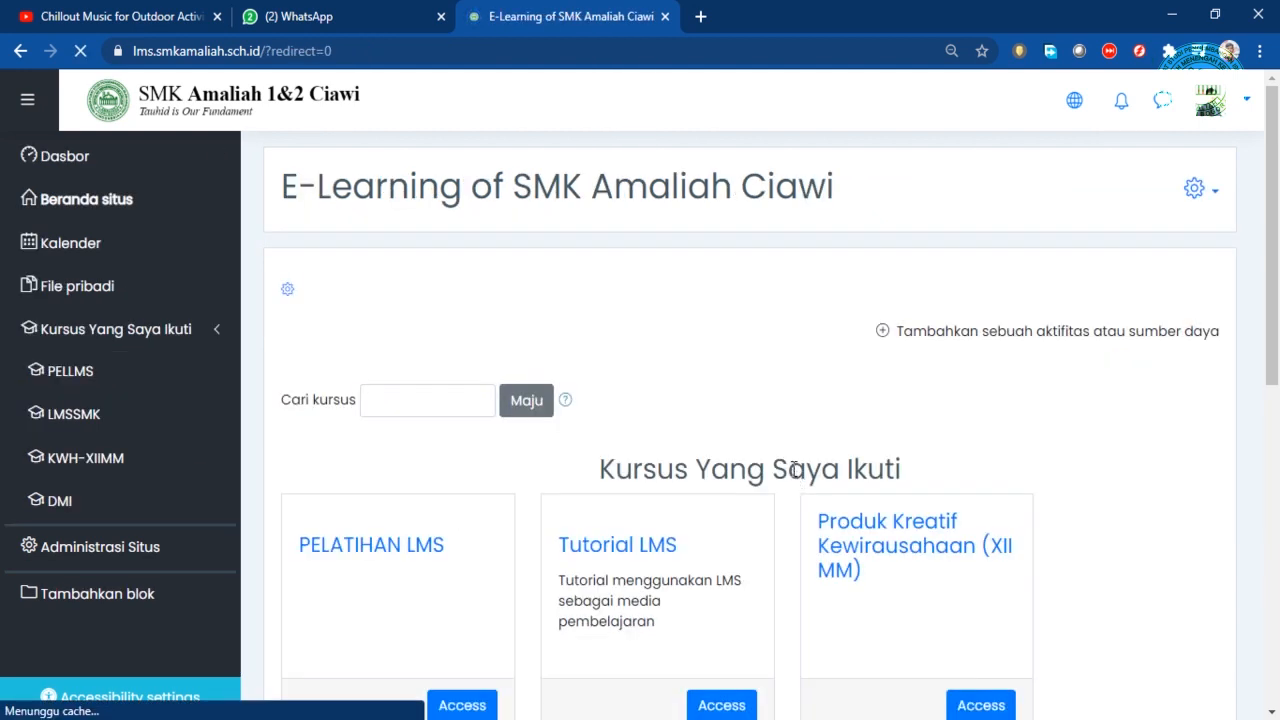
{"action": "scroll", "coordinate": [863, 400], "scroll_direction": "down", "scroll_amount": 4}
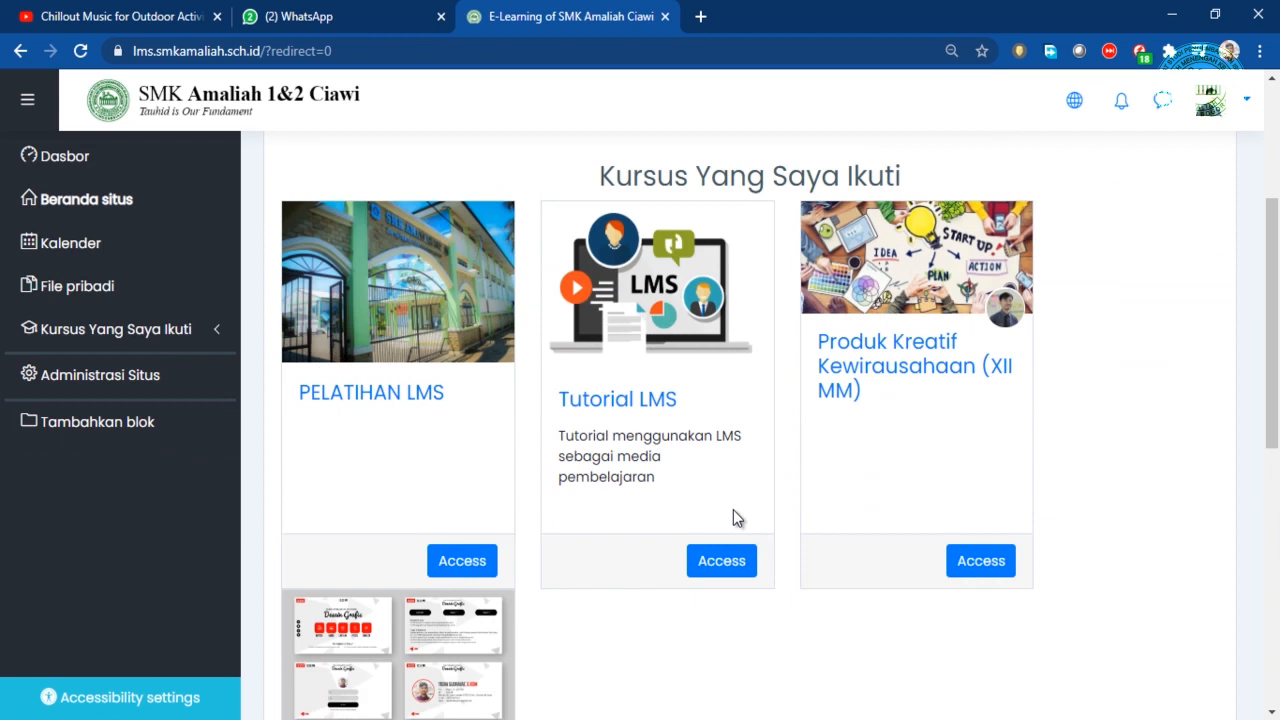
{"action": "left_click", "coordinate": [362, 676]}
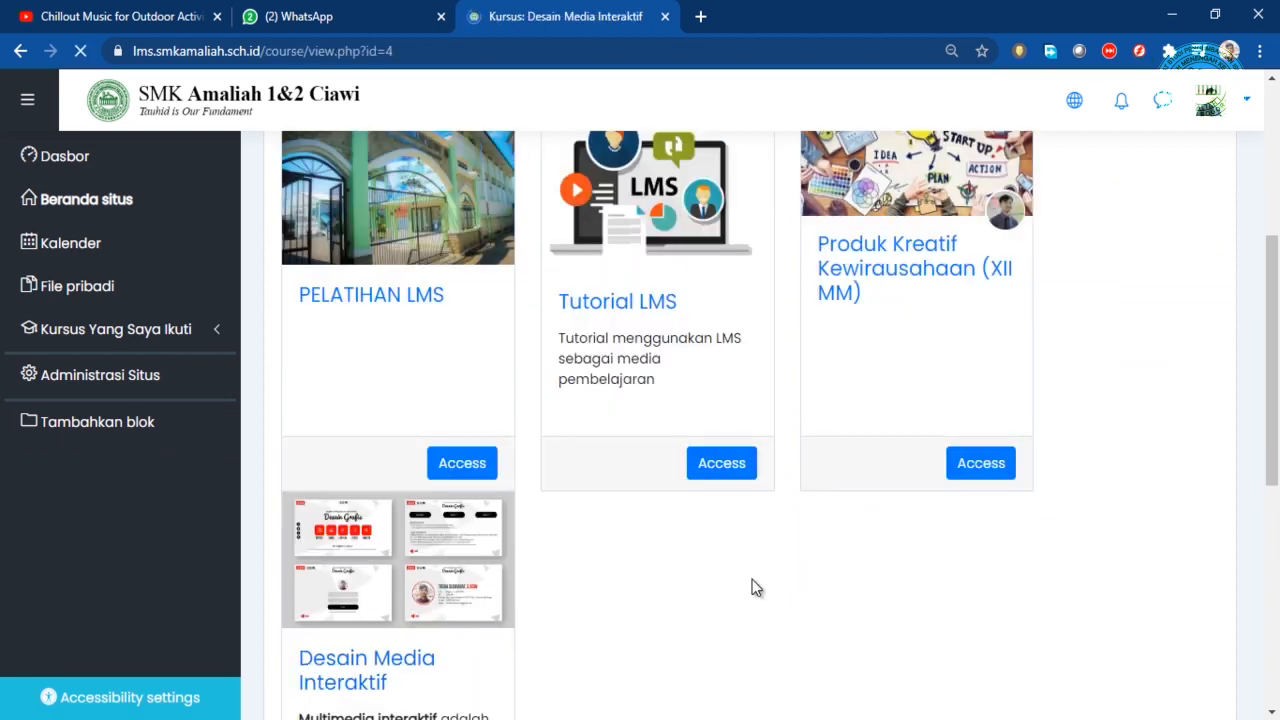
Open Absensi 21 Juli 2020 under KD 3.1 and go to its export settings
{"action": "scroll", "coordinate": [737, 514], "scroll_direction": "down", "scroll_amount": 5}
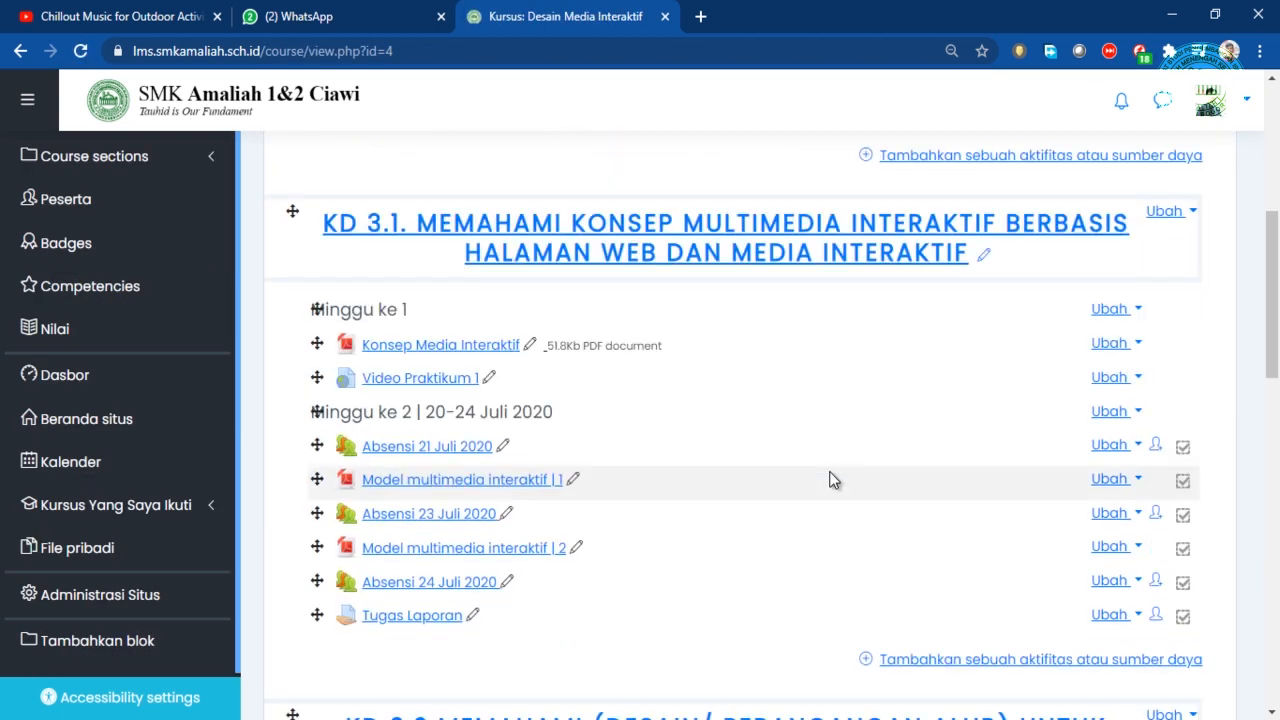
{"action": "left_click", "coordinate": [447, 456]}
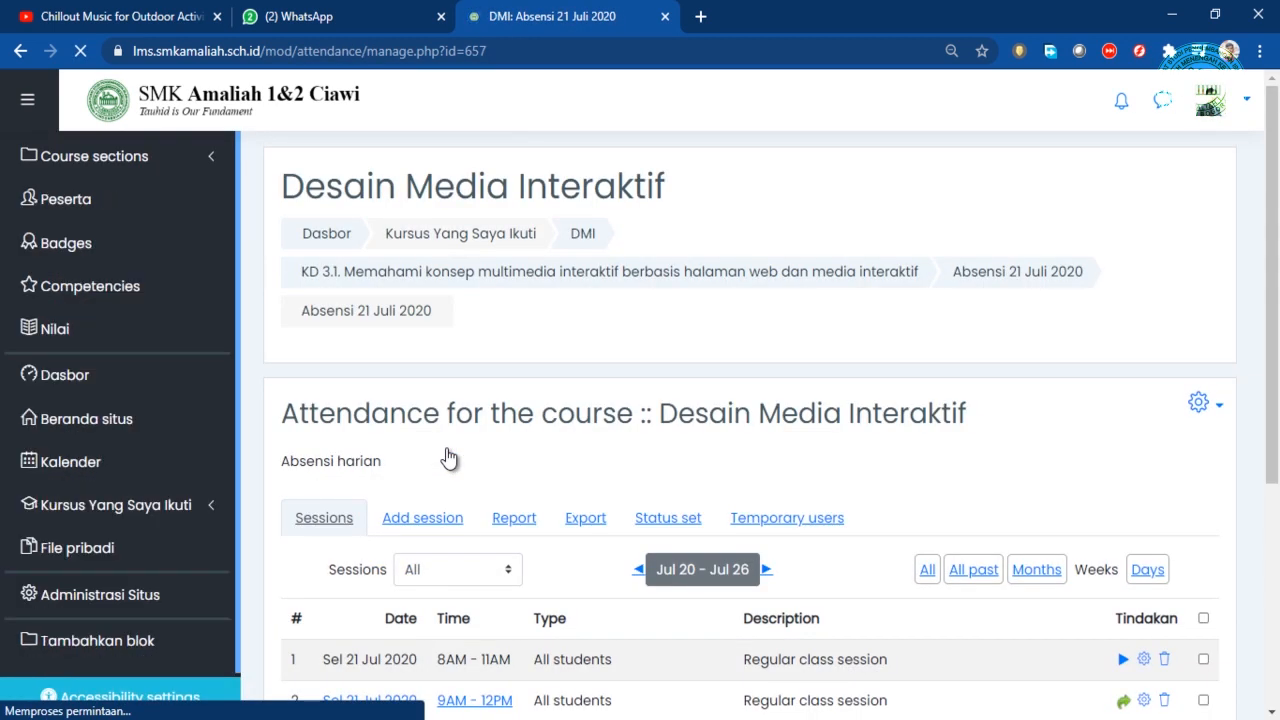
{"action": "scroll", "coordinate": [639, 483], "scroll_direction": "down", "scroll_amount": 2}
{"action": "left_click", "coordinate": [589, 328]}
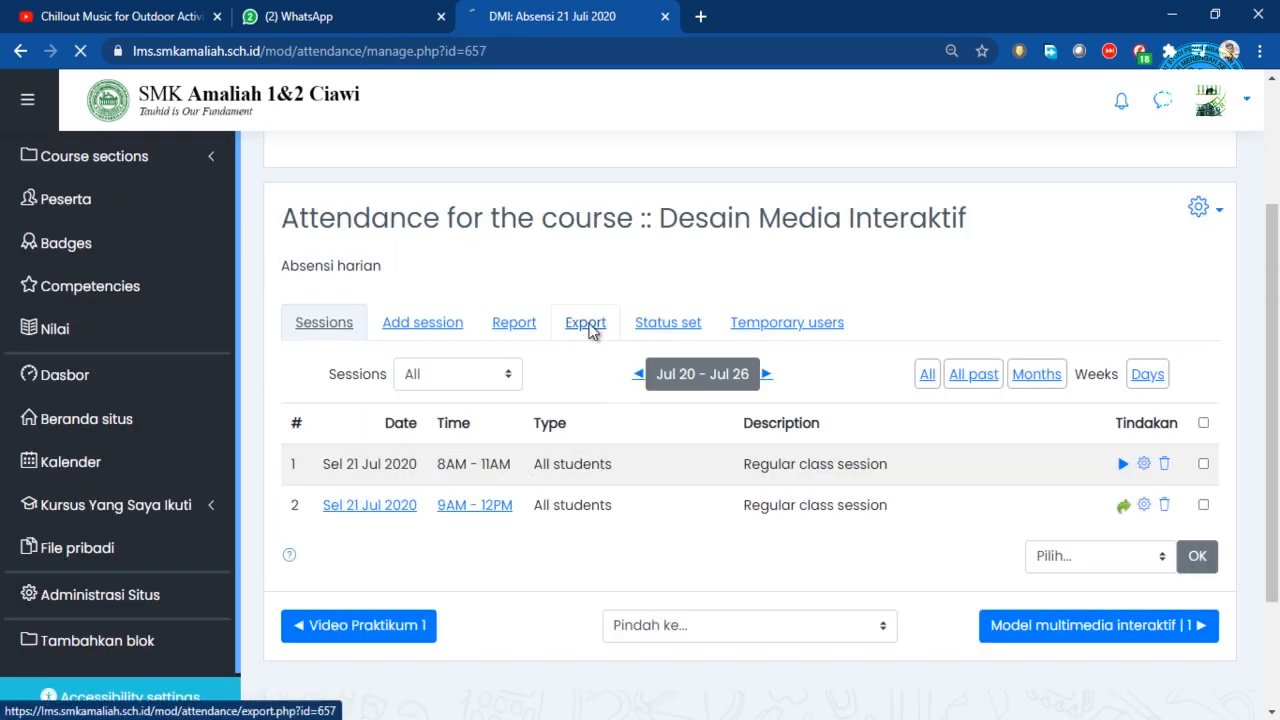
Set the export group of Absensi 21 Juli 2020 to XII MM 1 and look over the remaining export options
{"action": "scroll", "coordinate": [766, 417], "scroll_direction": "down", "scroll_amount": 3}
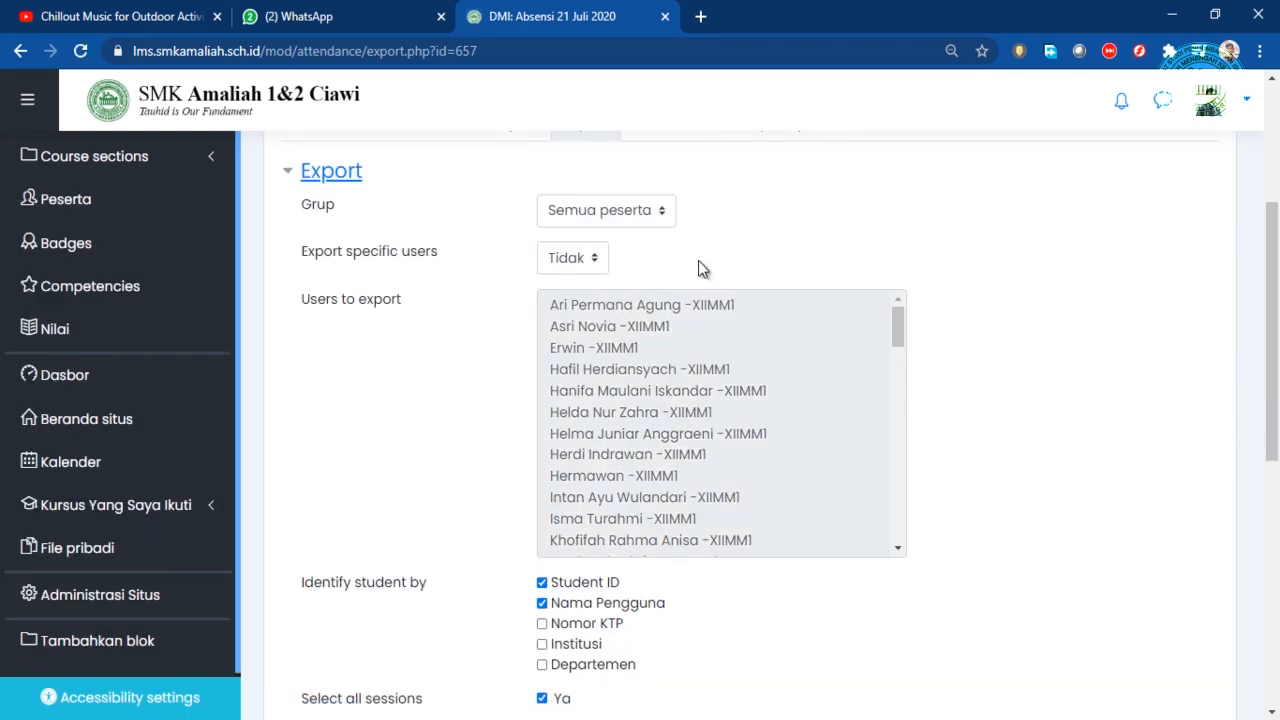
{"action": "left_click", "coordinate": [625, 212]}
{"action": "left_click", "coordinate": [580, 260]}
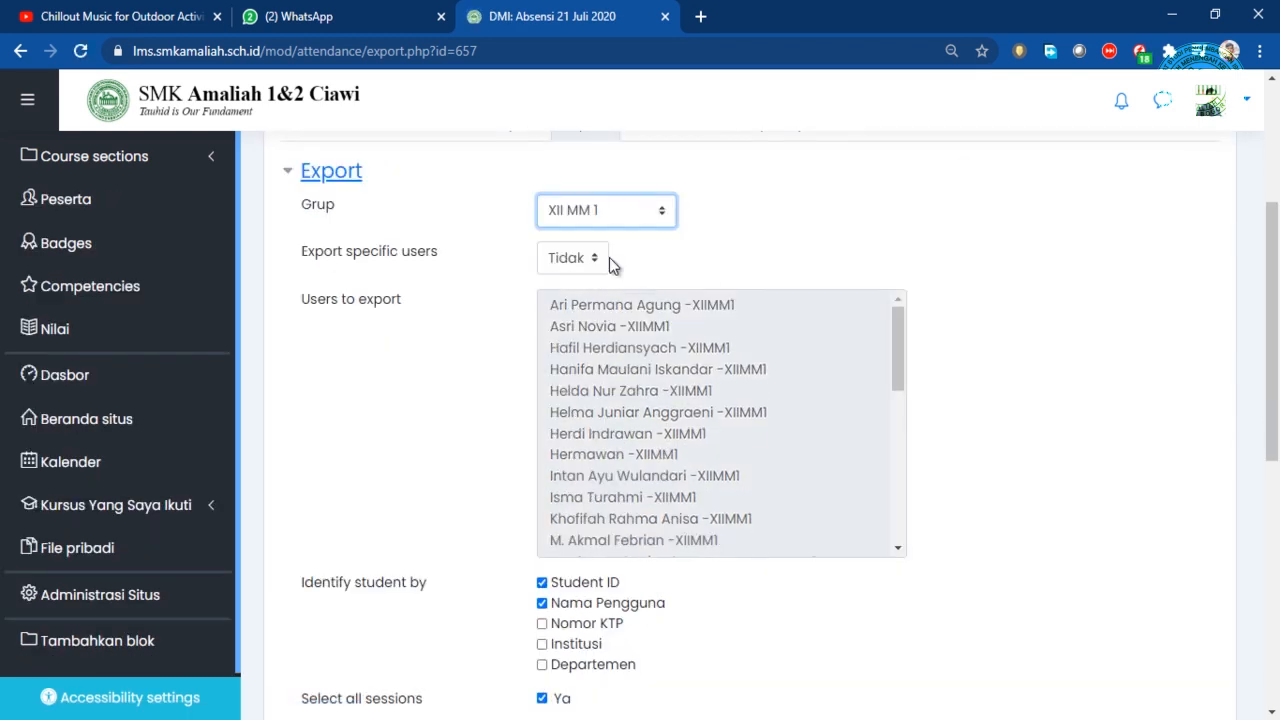
{"action": "scroll", "coordinate": [700, 265], "scroll_direction": "up", "scroll_amount": 1}
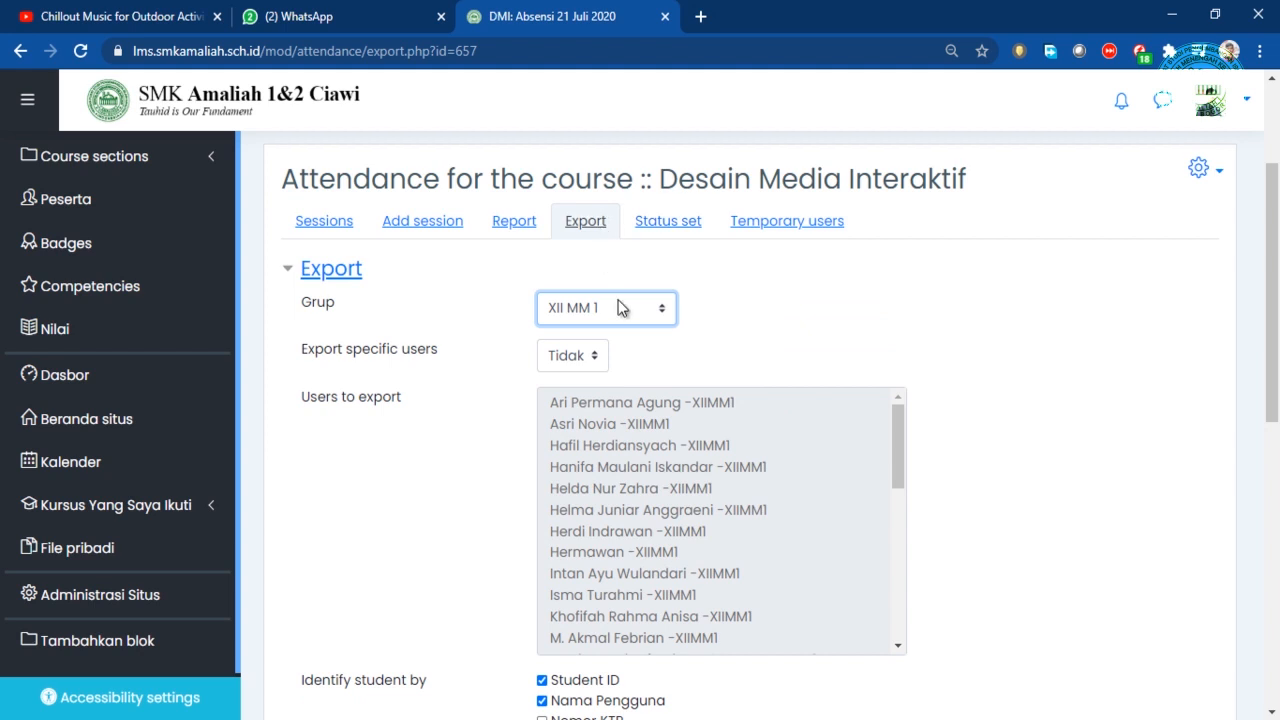
{"action": "scroll", "coordinate": [618, 305], "scroll_direction": "down", "scroll_amount": 6}
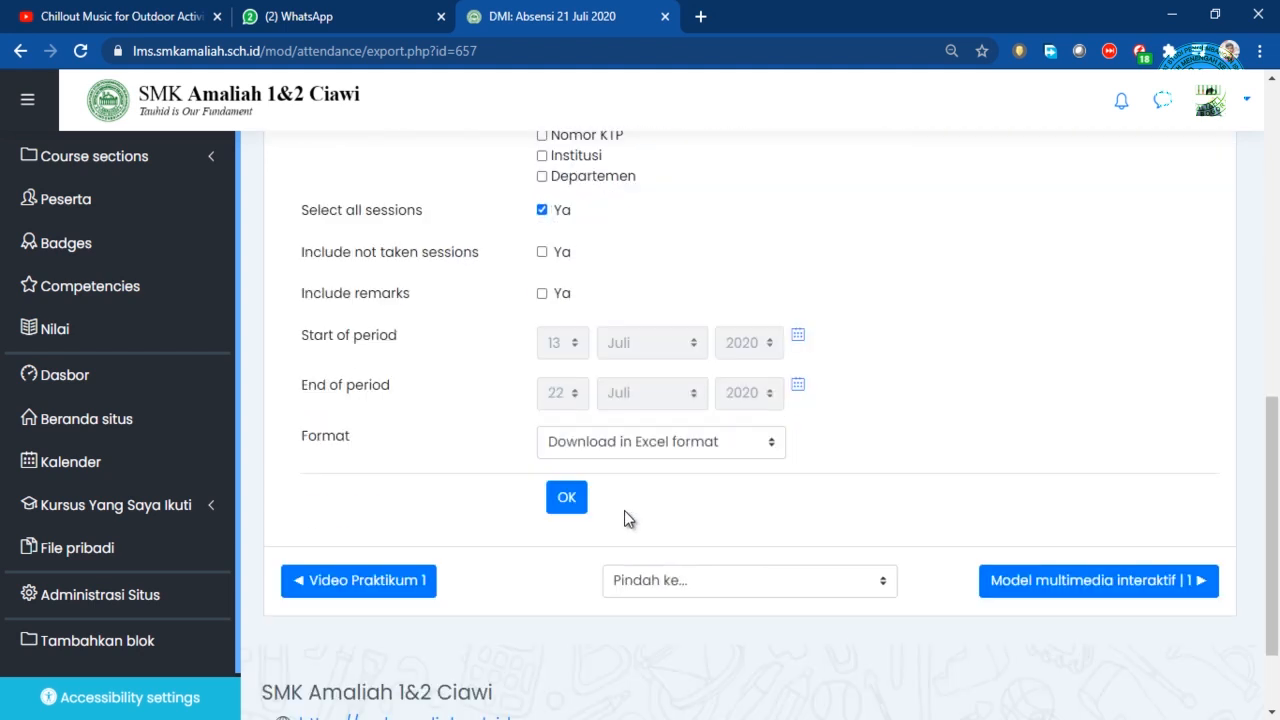
{"action": "scroll", "coordinate": [788, 448], "scroll_direction": "up", "scroll_amount": 6}
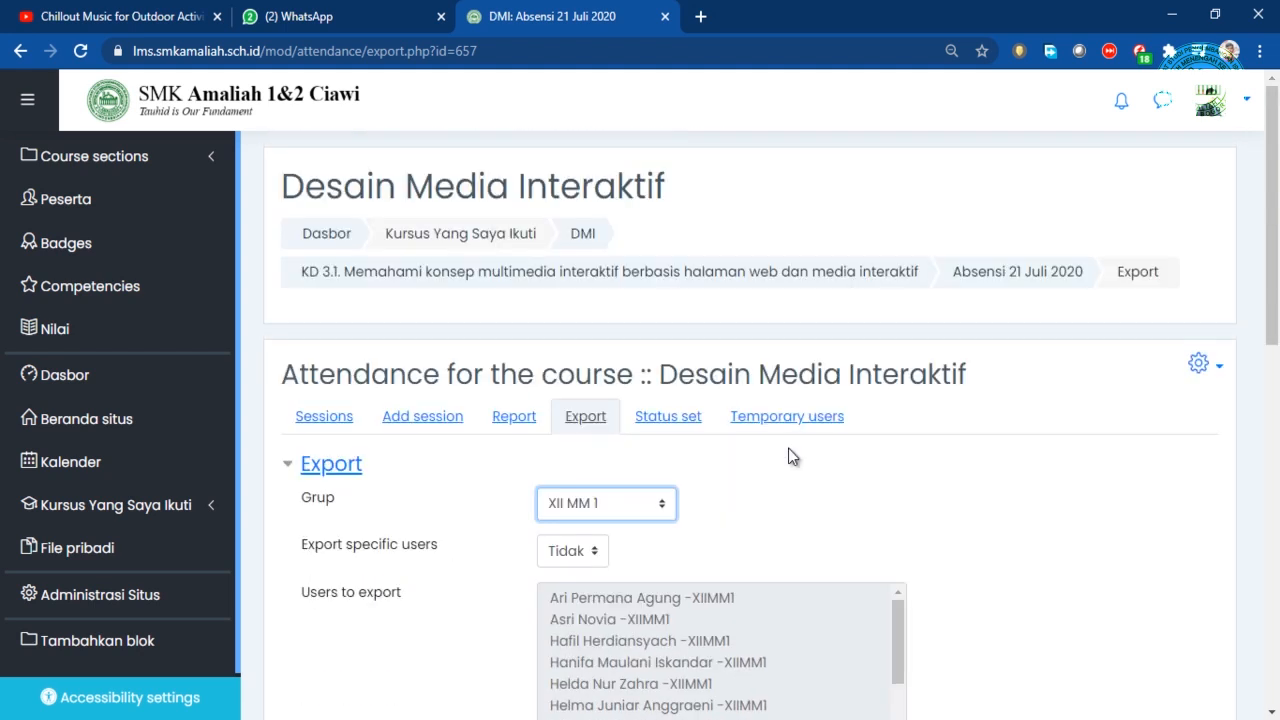
Leave the export form for the KD 3.1 section without saving and reopen the export settings of Absensi 21 Juli 2020
{"action": "left_click", "coordinate": [711, 280]}
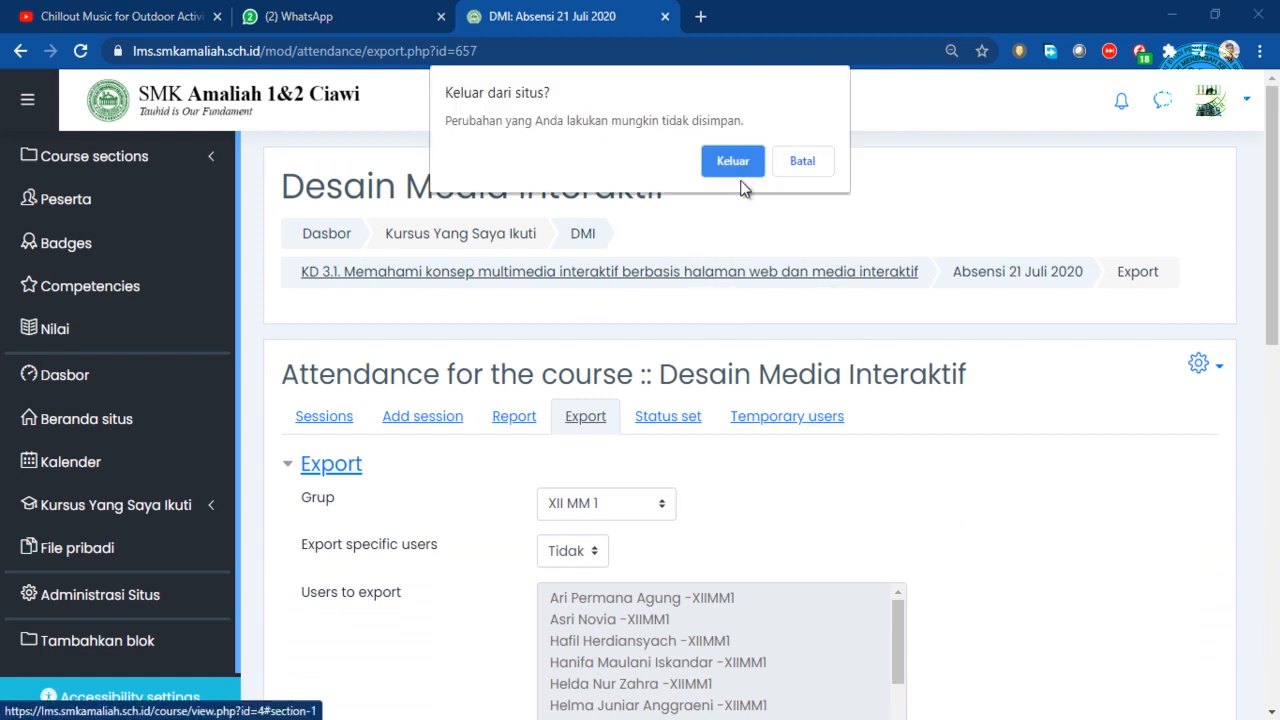
{"action": "key", "text": "Return"}
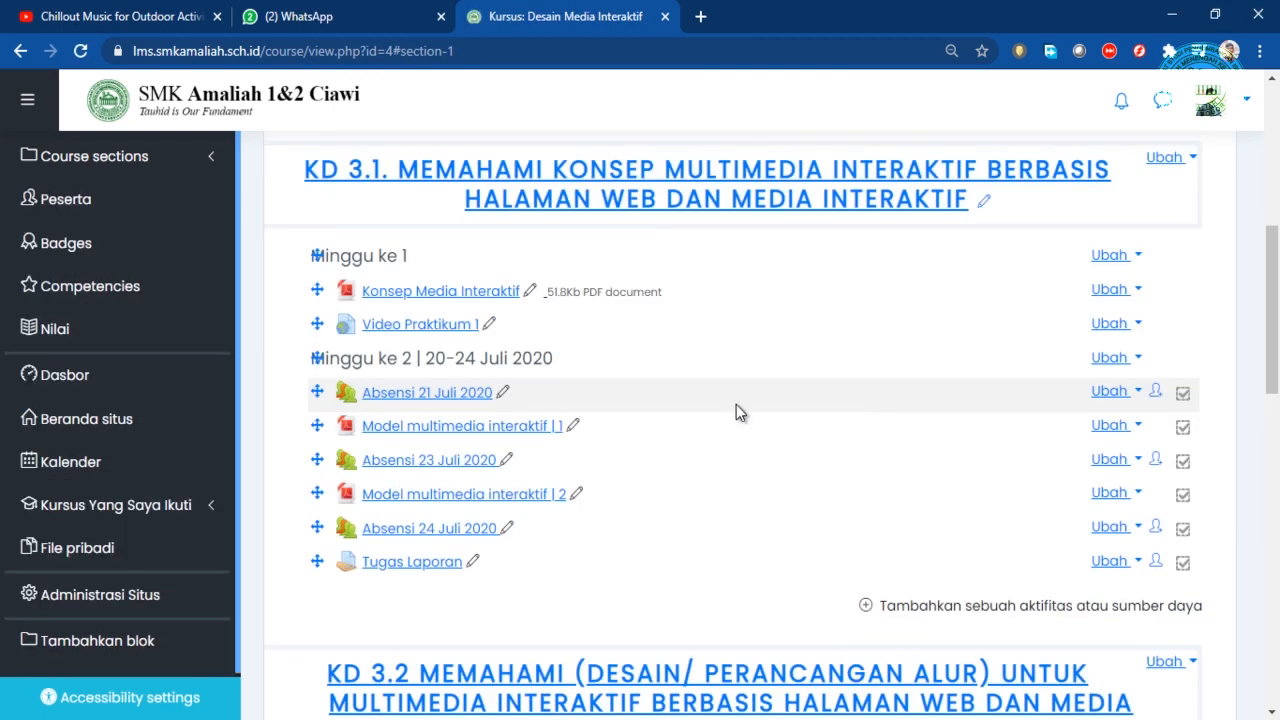
{"action": "left_click", "coordinate": [447, 397]}
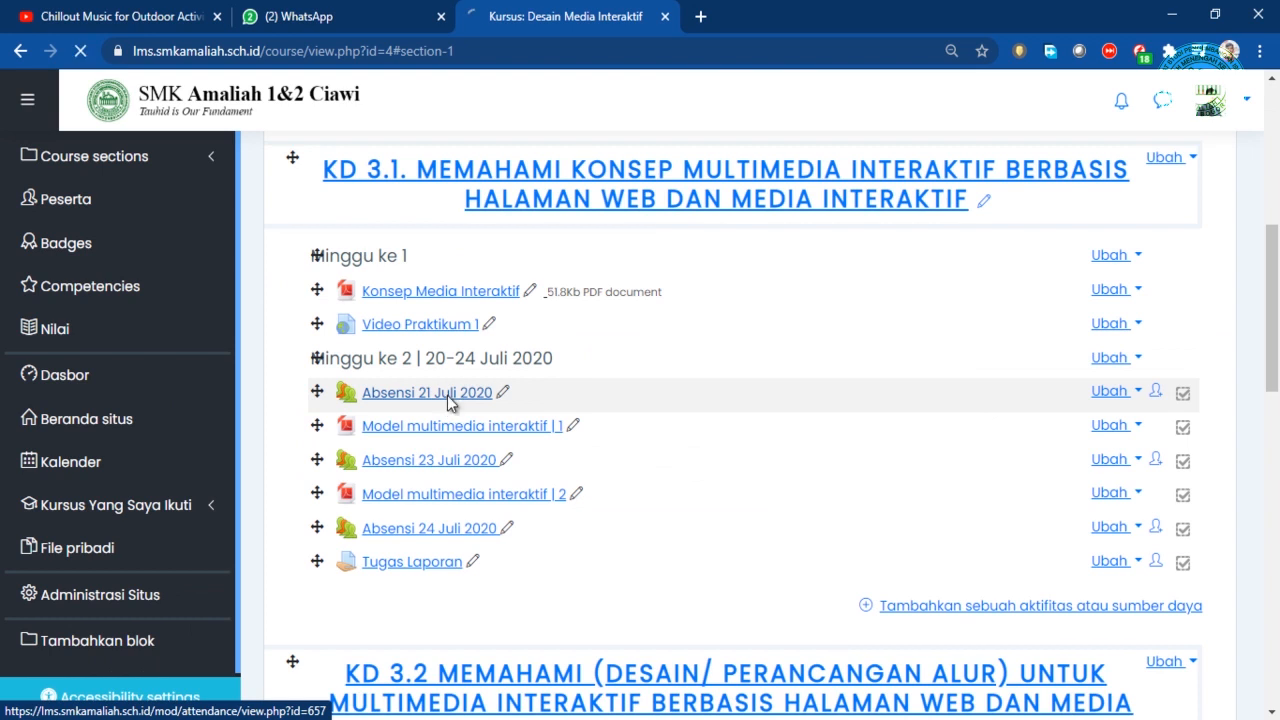
{"action": "scroll", "coordinate": [540, 434], "scroll_direction": "down", "scroll_amount": 2}
{"action": "left_click", "coordinate": [585, 322]}
Set the group for the attendance export to XII MM 1
{"action": "scroll", "coordinate": [588, 333], "scroll_direction": "down", "scroll_amount": 4}
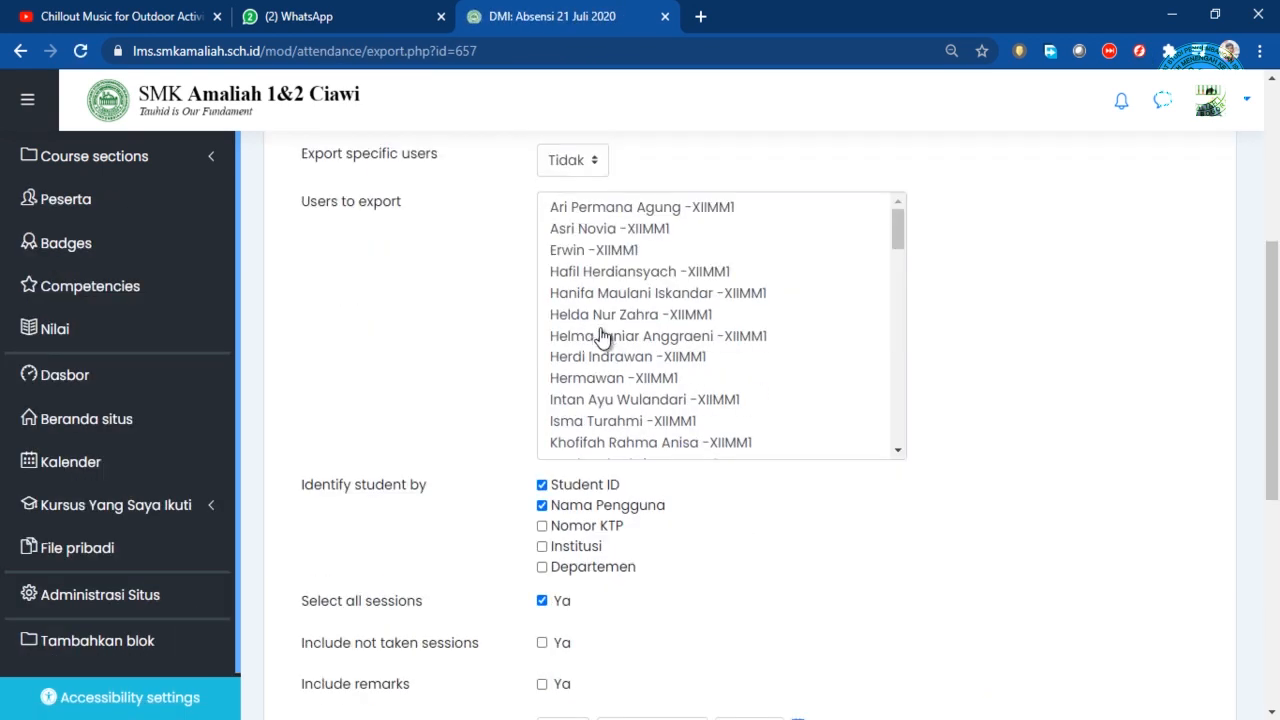
{"action": "scroll", "coordinate": [600, 337], "scroll_direction": "up", "scroll_amount": 2}
{"action": "left_click", "coordinate": [614, 305]}
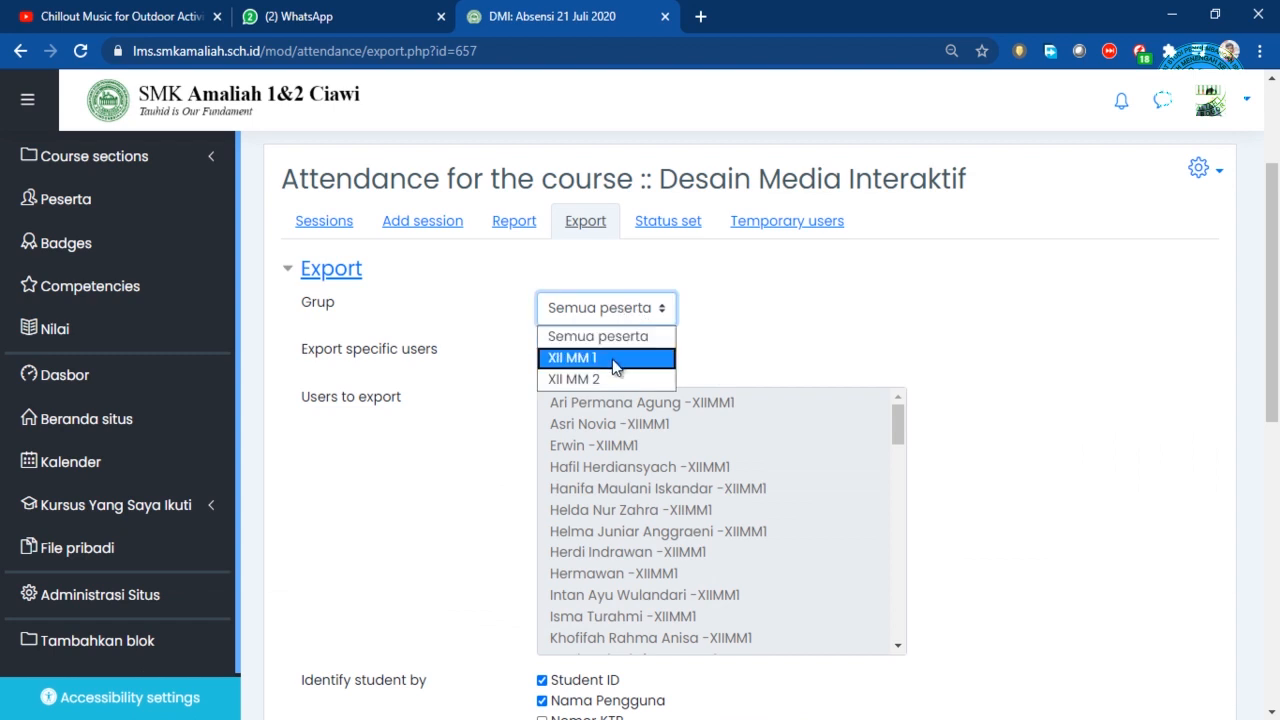
{"action": "left_click", "coordinate": [612, 358]}
Download the attendance in Excel format and open the downloaded workbook in Excel, closing the activation wizard
{"action": "scroll", "coordinate": [868, 417], "scroll_direction": "down", "scroll_amount": 6}
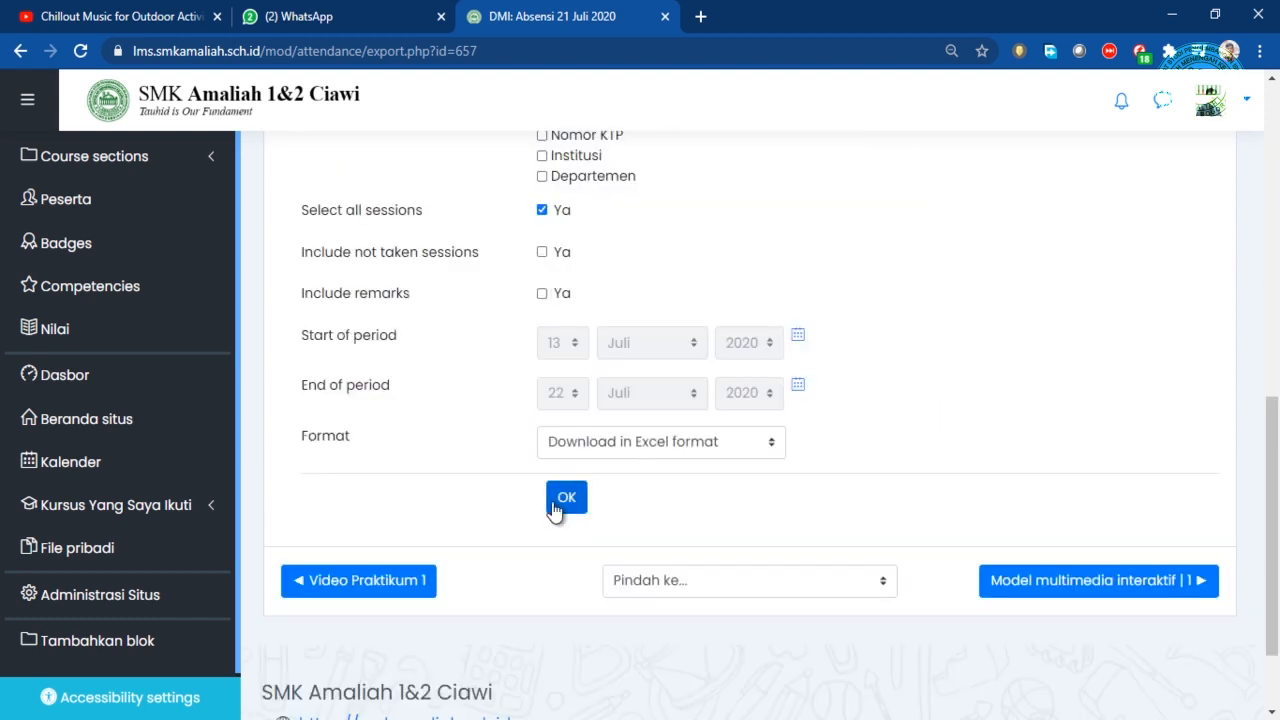
{"action": "left_click", "coordinate": [620, 450]}
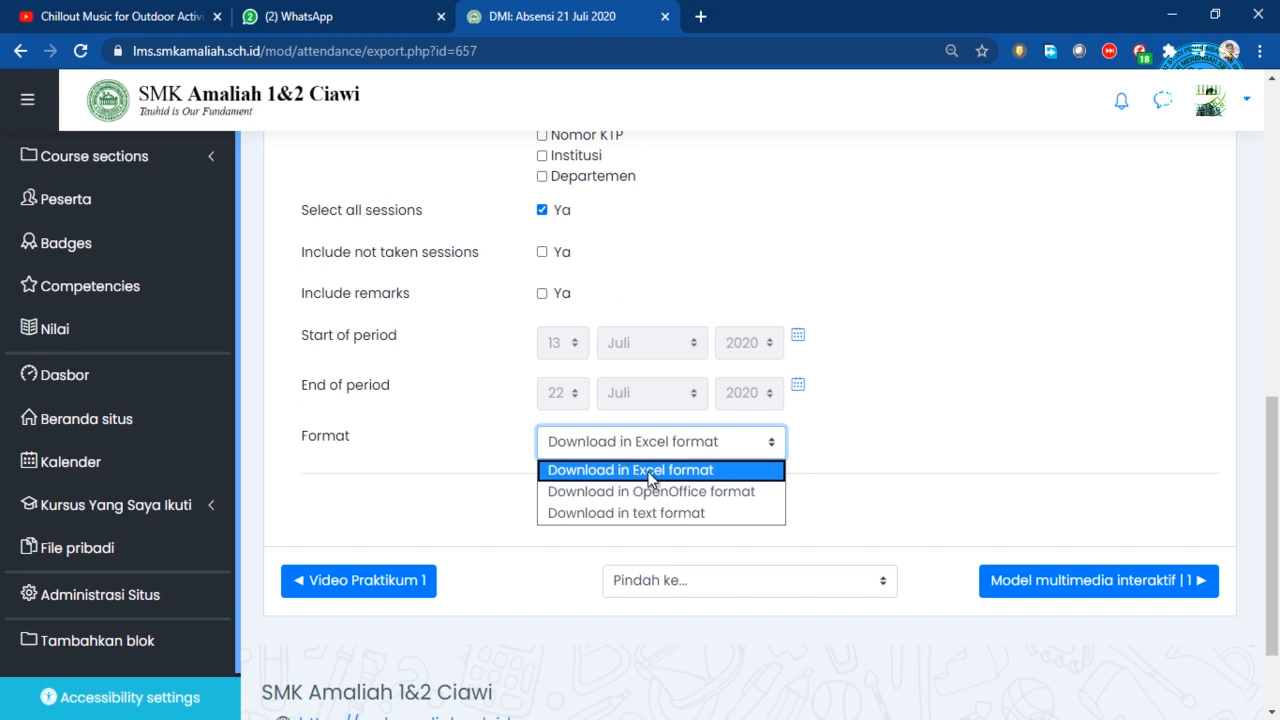
{"action": "left_click", "coordinate": [649, 478]}
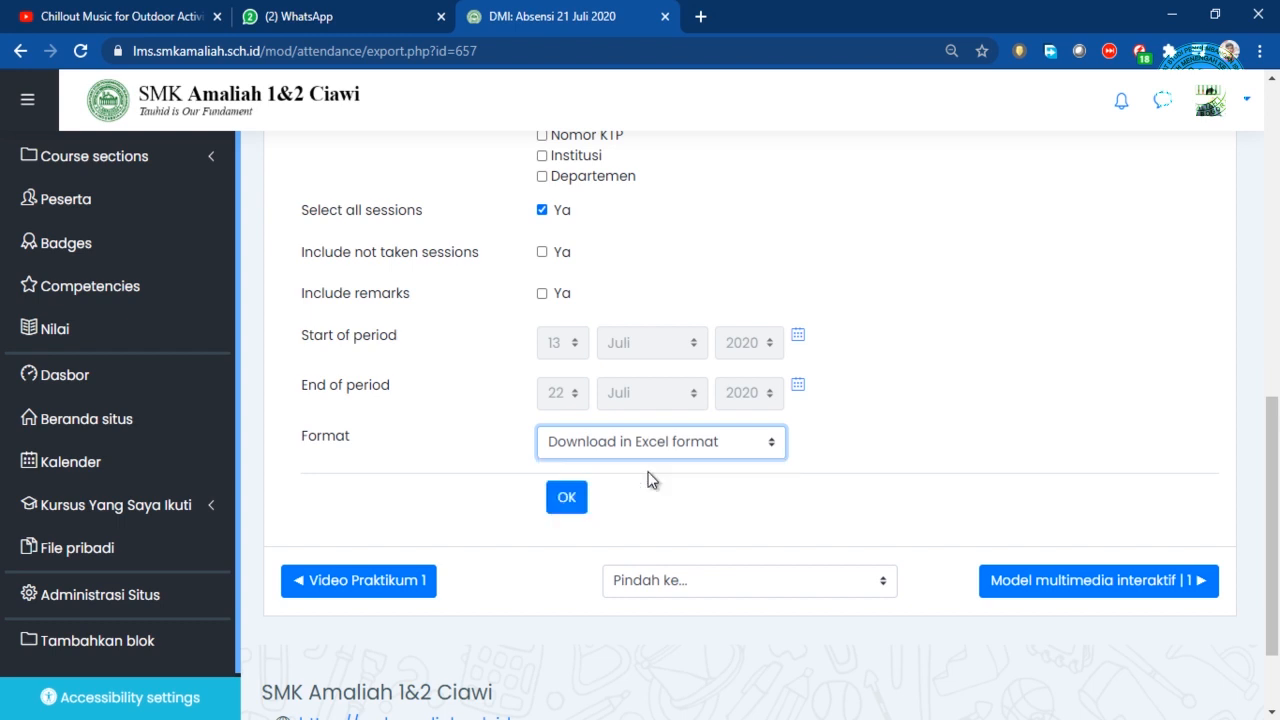
{"action": "left_click", "coordinate": [582, 505]}
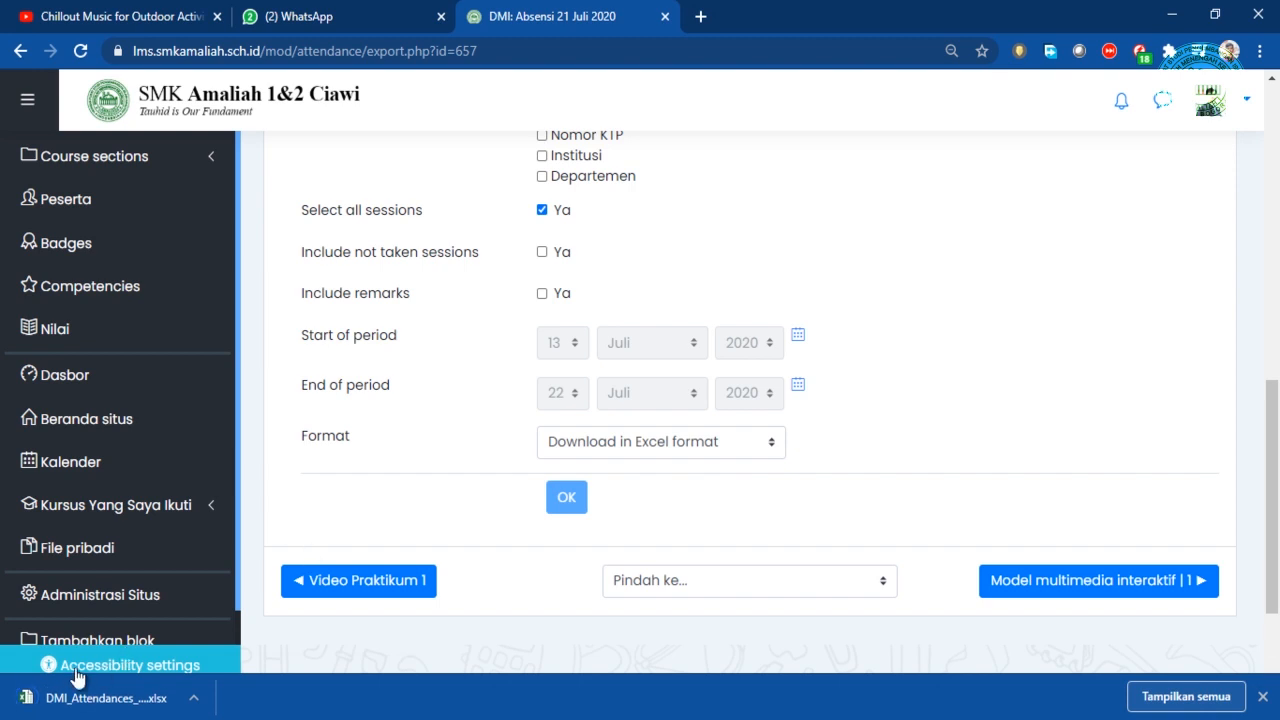
{"action": "left_click", "coordinate": [94, 694]}
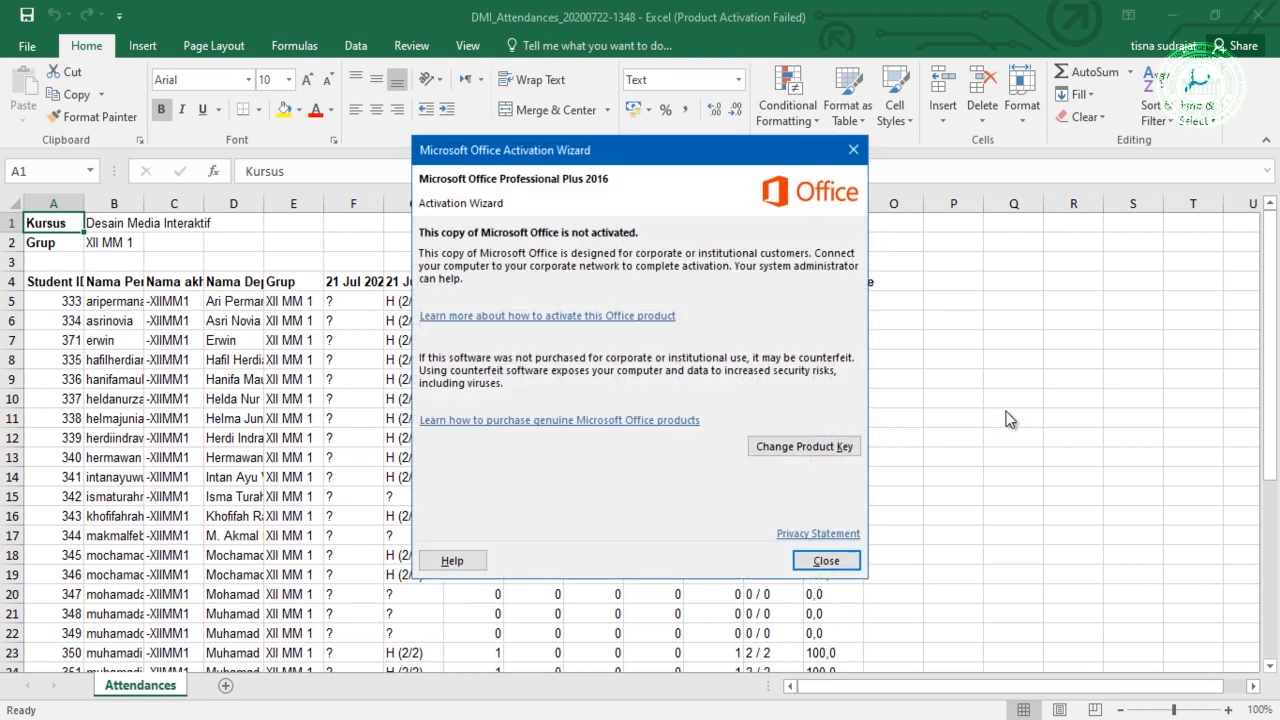
{"action": "left_click", "coordinate": [830, 561]}
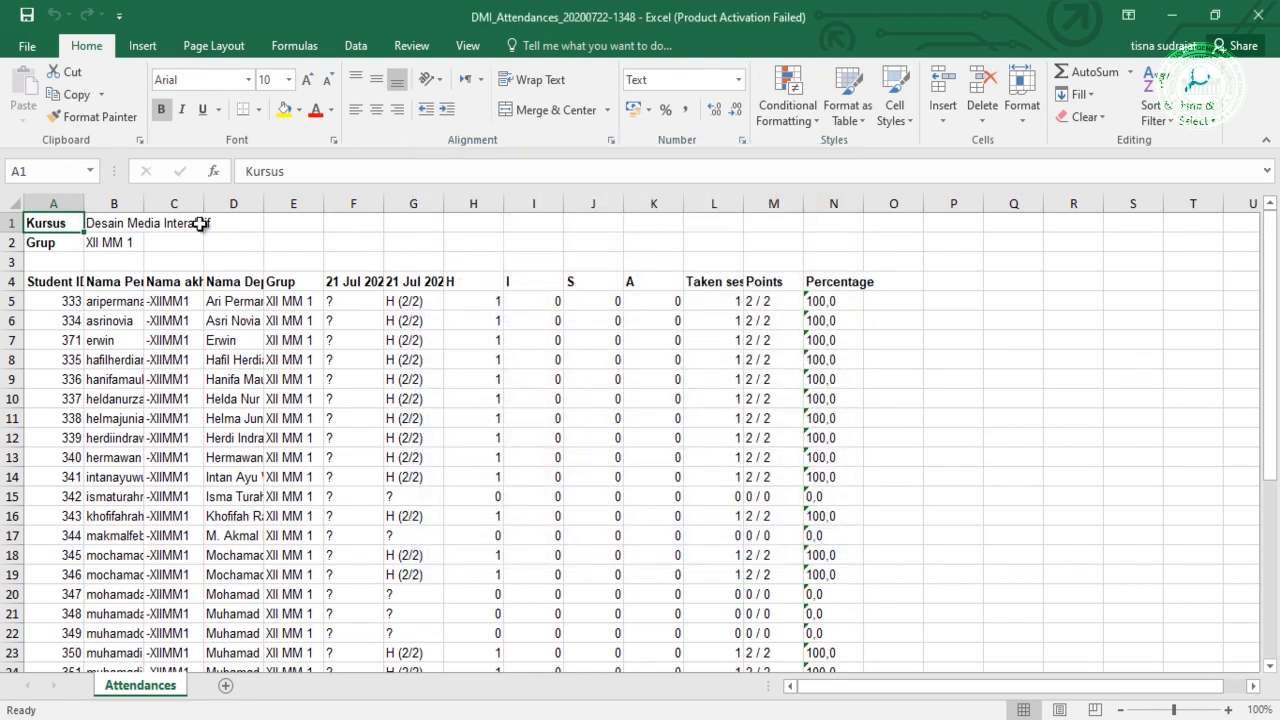
Narrow the username and last name columns, and fit the Nama Depan and second 21 Jul 2020 session columns to their contents
{"action": "left_click_drag", "start_coordinate": [144, 204], "coordinate": [88, 201]}
{"action": "double_click", "coordinate": [168, 204]}
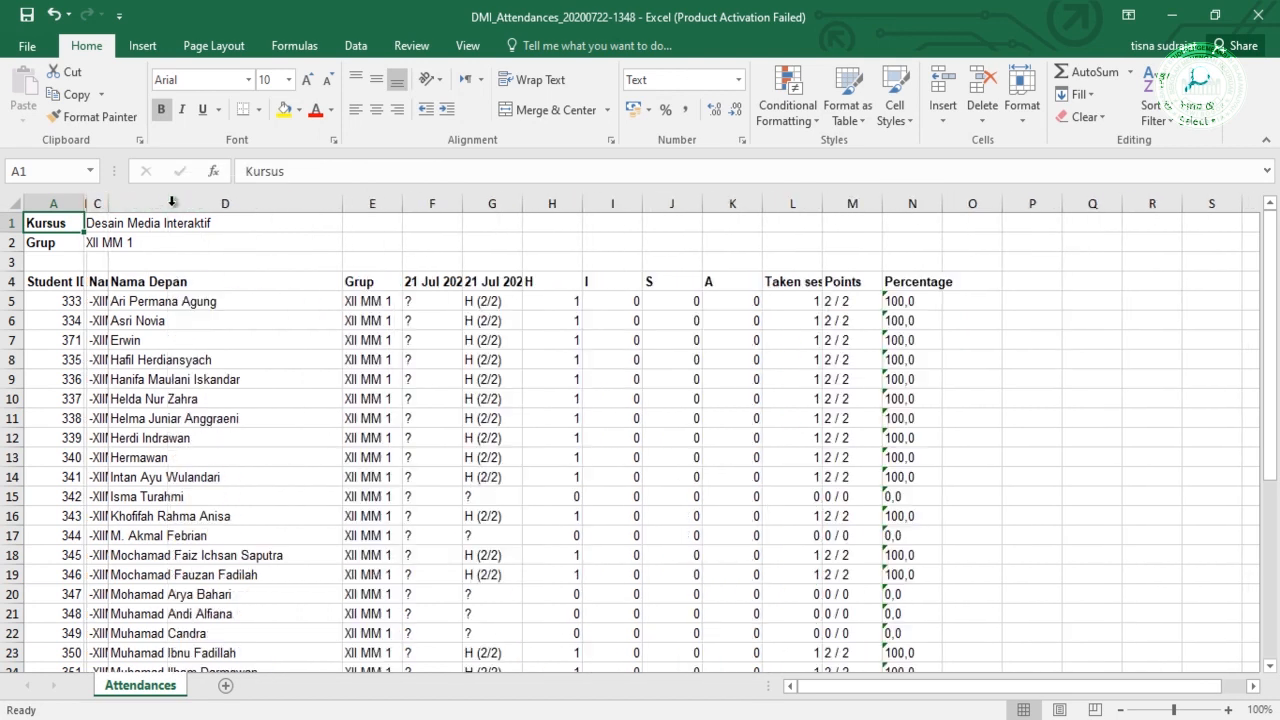
{"action": "left_click", "coordinate": [370, 315]}
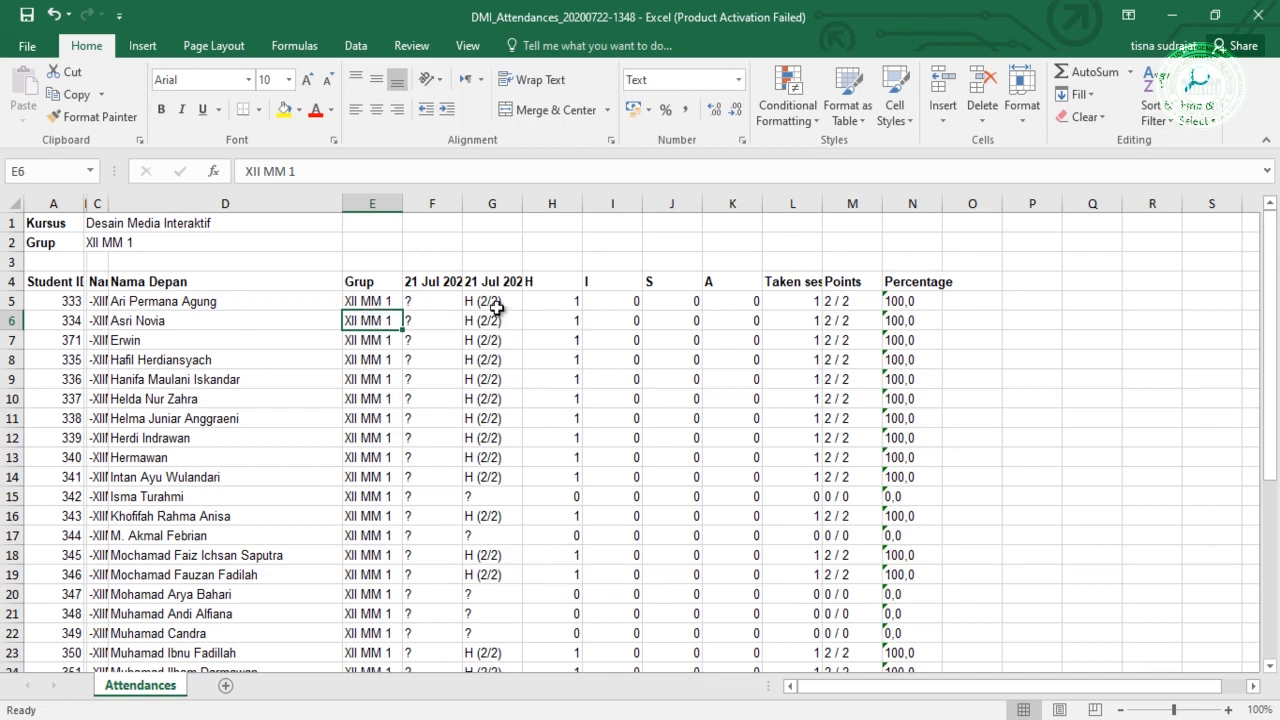
{"action": "double_click", "coordinate": [523, 201]}
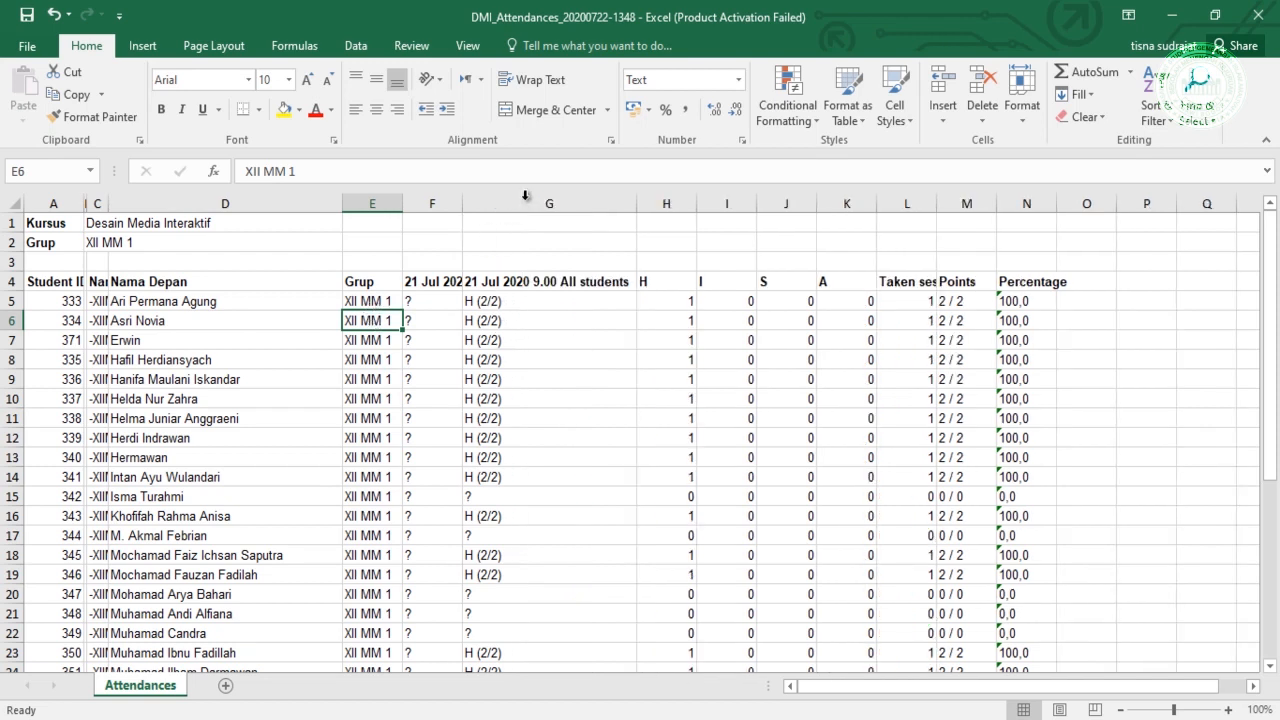
Check the header of the 9.00 session column and the students' attendance statuses, both present marks and missing entries
{"action": "left_click", "coordinate": [562, 303]}
{"action": "left_click", "coordinate": [583, 279]}
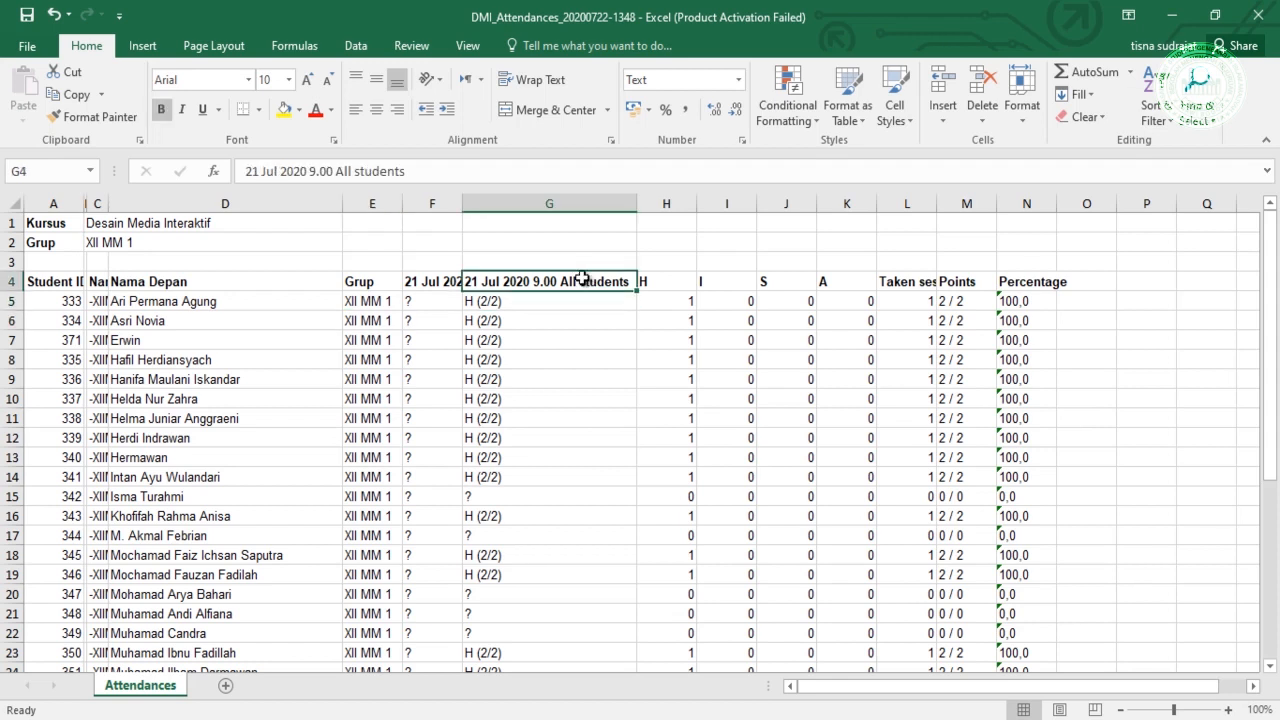
{"action": "scroll", "coordinate": [583, 285], "scroll_direction": "down", "scroll_amount": 2}
{"action": "scroll", "coordinate": [583, 290], "scroll_direction": "up", "scroll_amount": 2}
{"action": "left_click", "coordinate": [497, 301]}
{"action": "left_click", "coordinate": [511, 318]}
{"action": "left_click", "coordinate": [512, 343]}
{"action": "scroll", "coordinate": [524, 476], "scroll_direction": "down", "scroll_amount": 3}
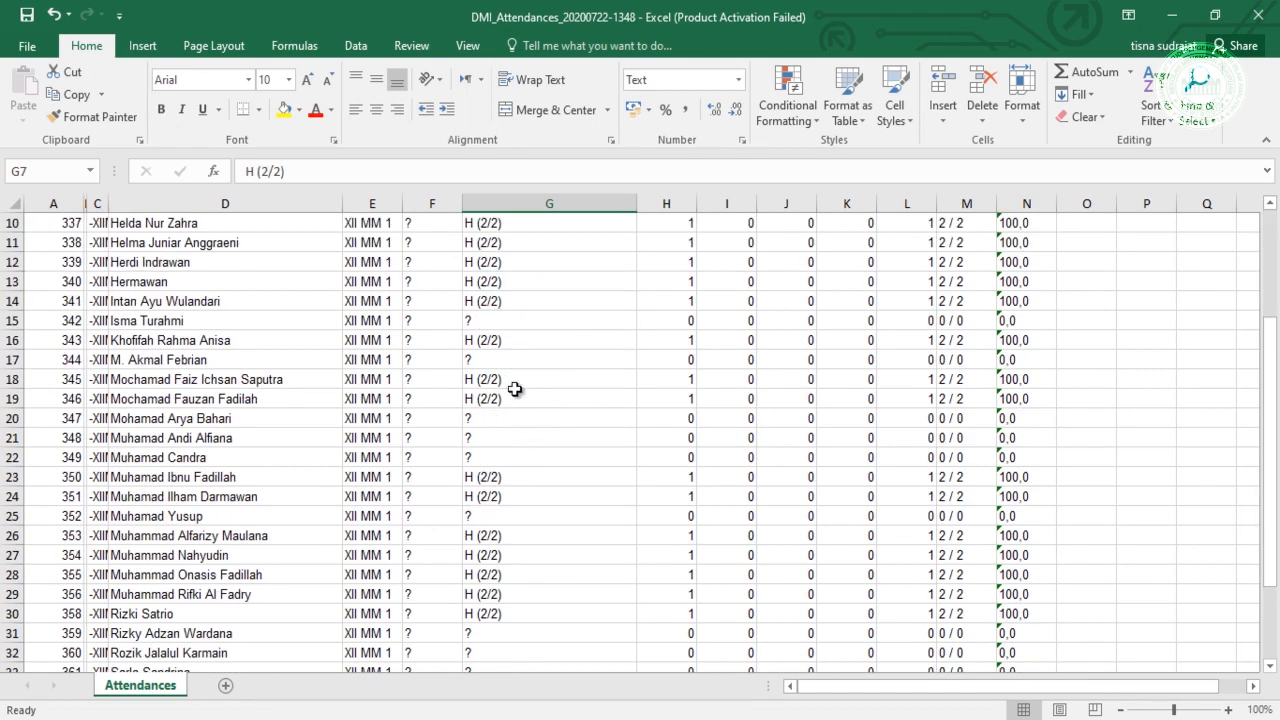
{"action": "left_click", "coordinate": [492, 326]}
{"action": "left_click", "coordinate": [510, 362]}
{"action": "left_click", "coordinate": [525, 419]}
{"action": "left_click", "coordinate": [522, 440]}
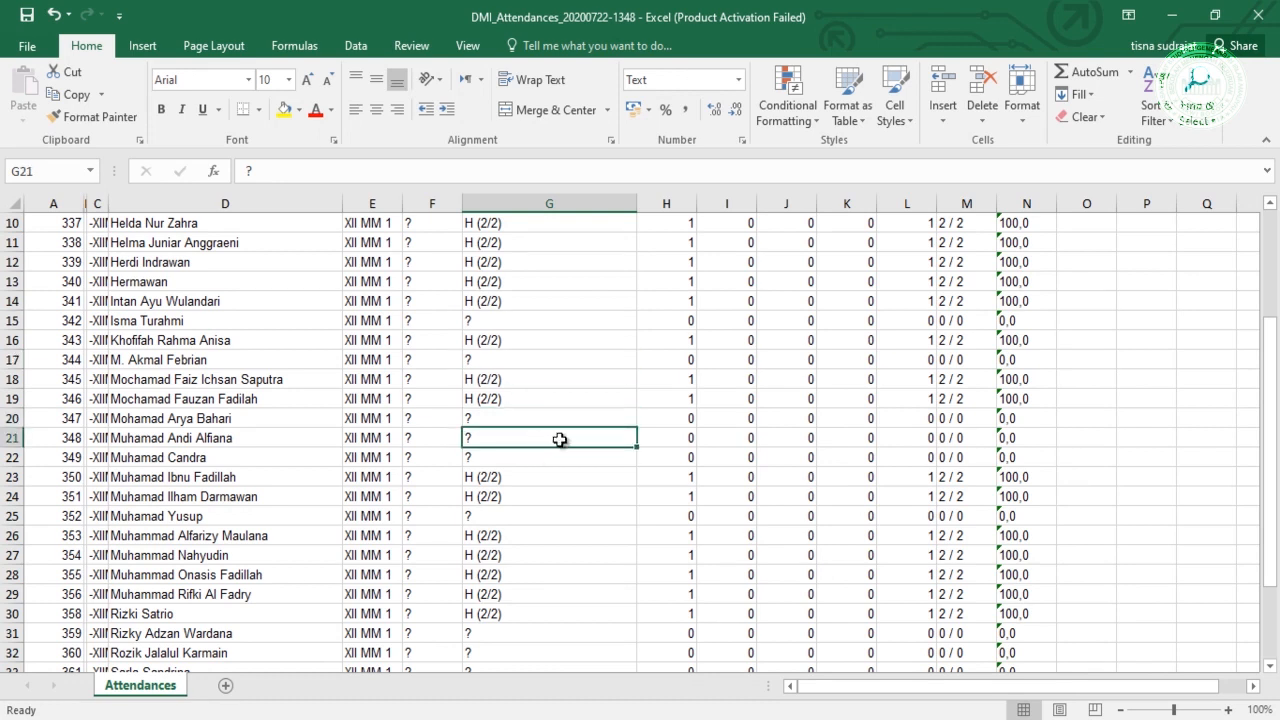
Widen the Percentage column slightly and check the attendance percentages down the whole student list
{"action": "scroll", "coordinate": [600, 445], "scroll_direction": "up", "scroll_amount": 2}
{"action": "left_click_drag", "start_coordinate": [1056, 204], "coordinate": [1103, 205]}
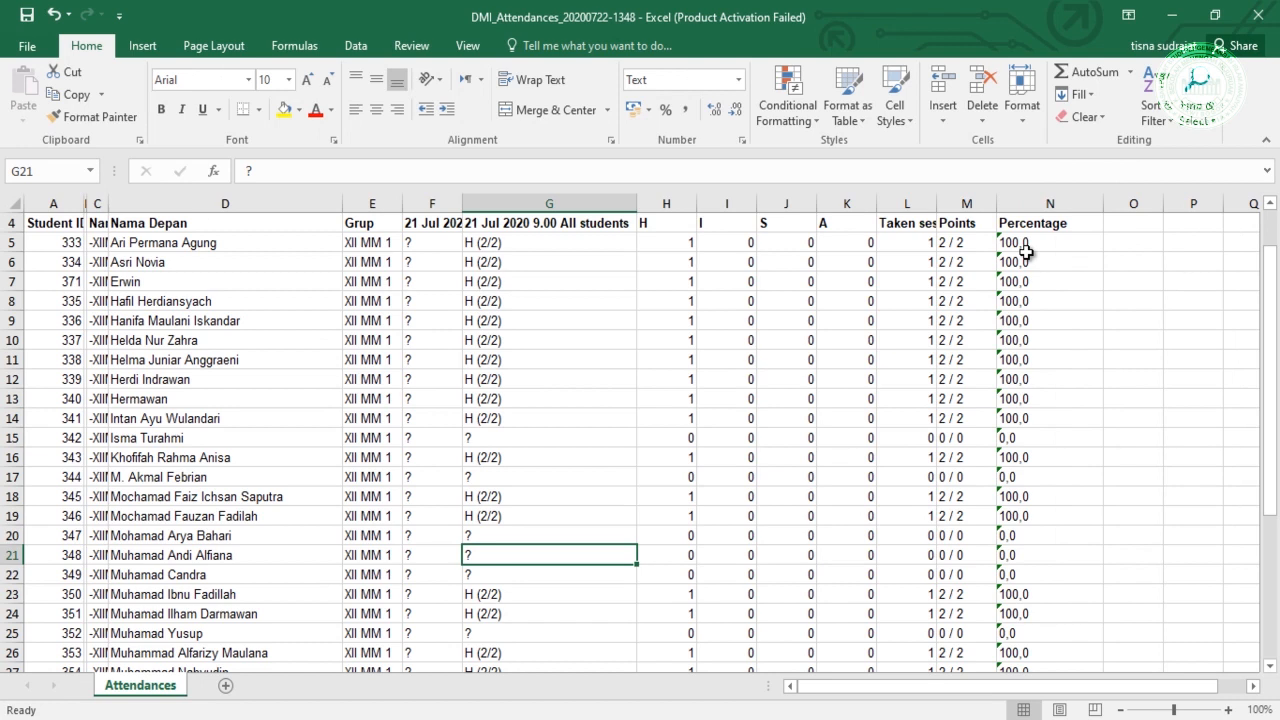
{"action": "left_click", "coordinate": [1030, 441]}
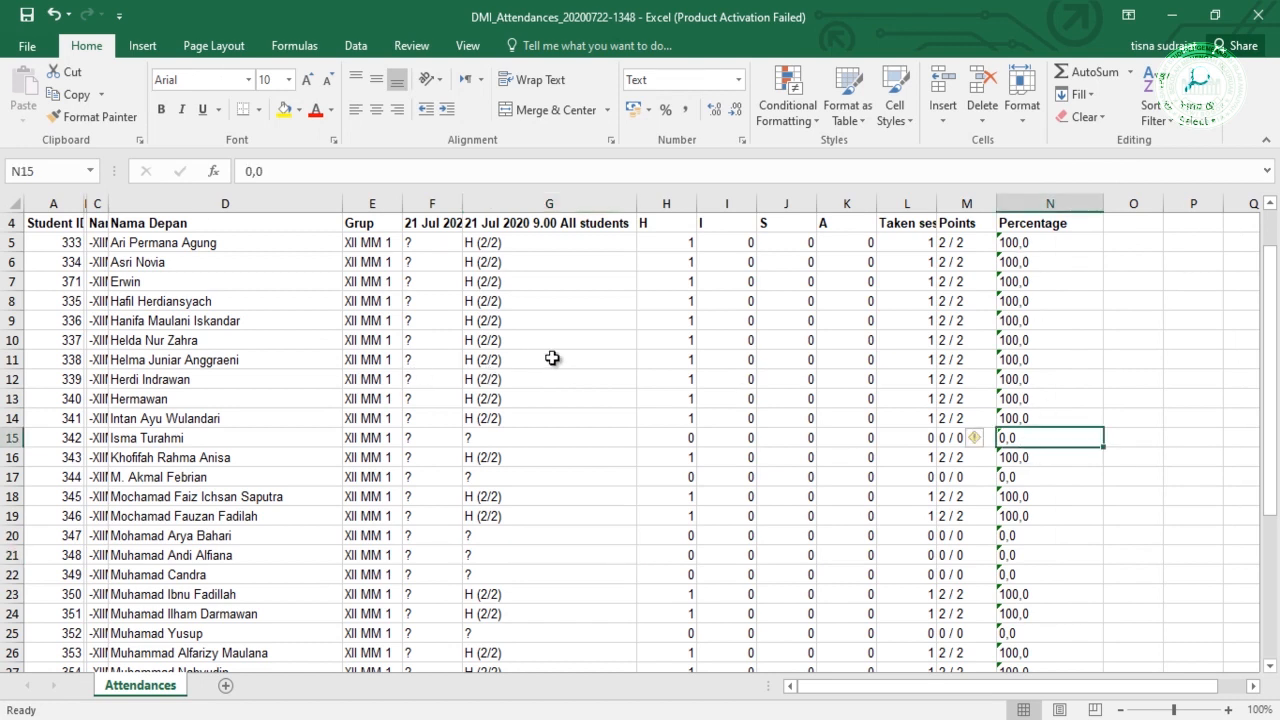
{"action": "scroll", "coordinate": [552, 358], "scroll_direction": "down", "scroll_amount": 7}
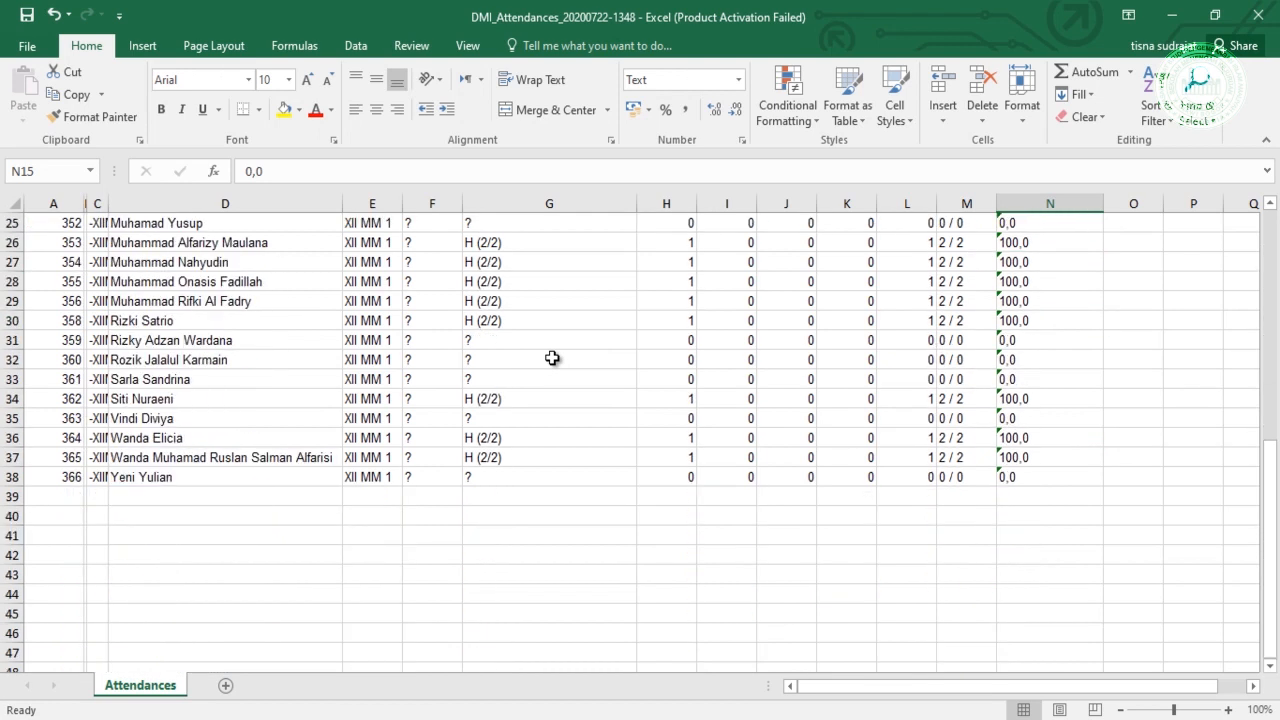
{"action": "scroll", "coordinate": [552, 358], "scroll_direction": "up", "scroll_amount": 8}
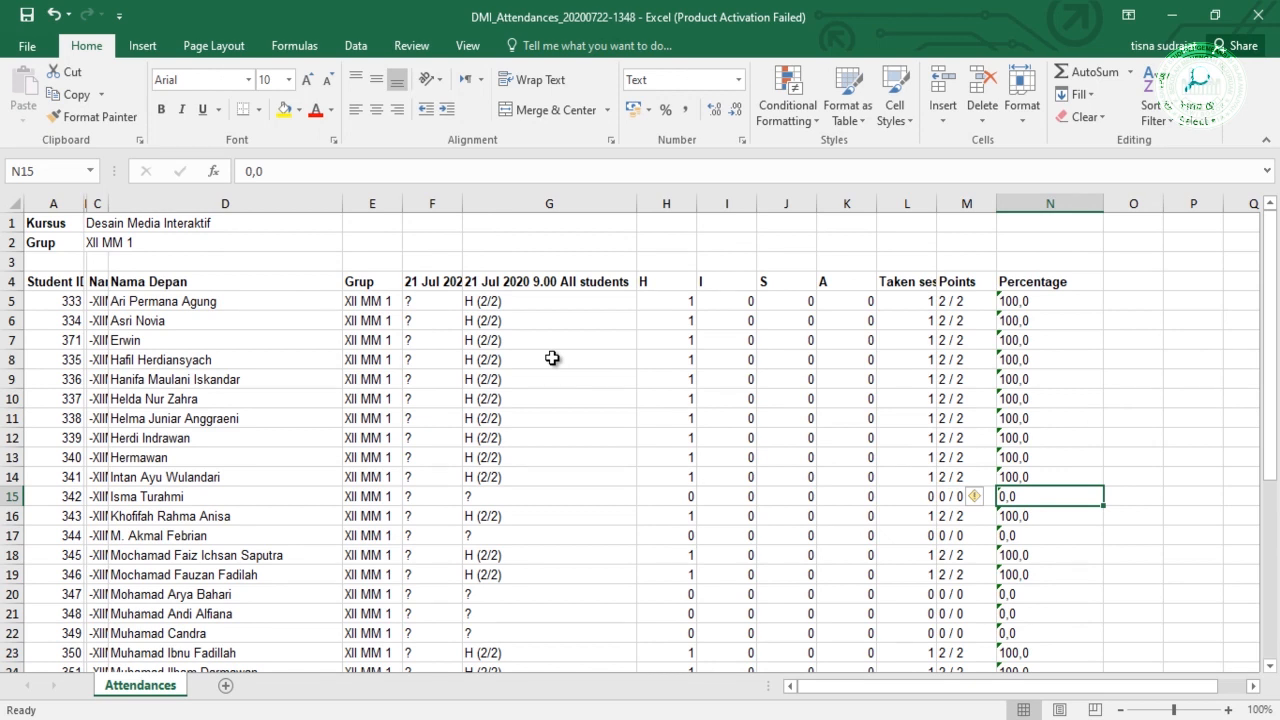
Switch back to Chrome and review the export settings of Absensi 21 Juli 2020
{"action": "key", "text": "alt+Tab"}
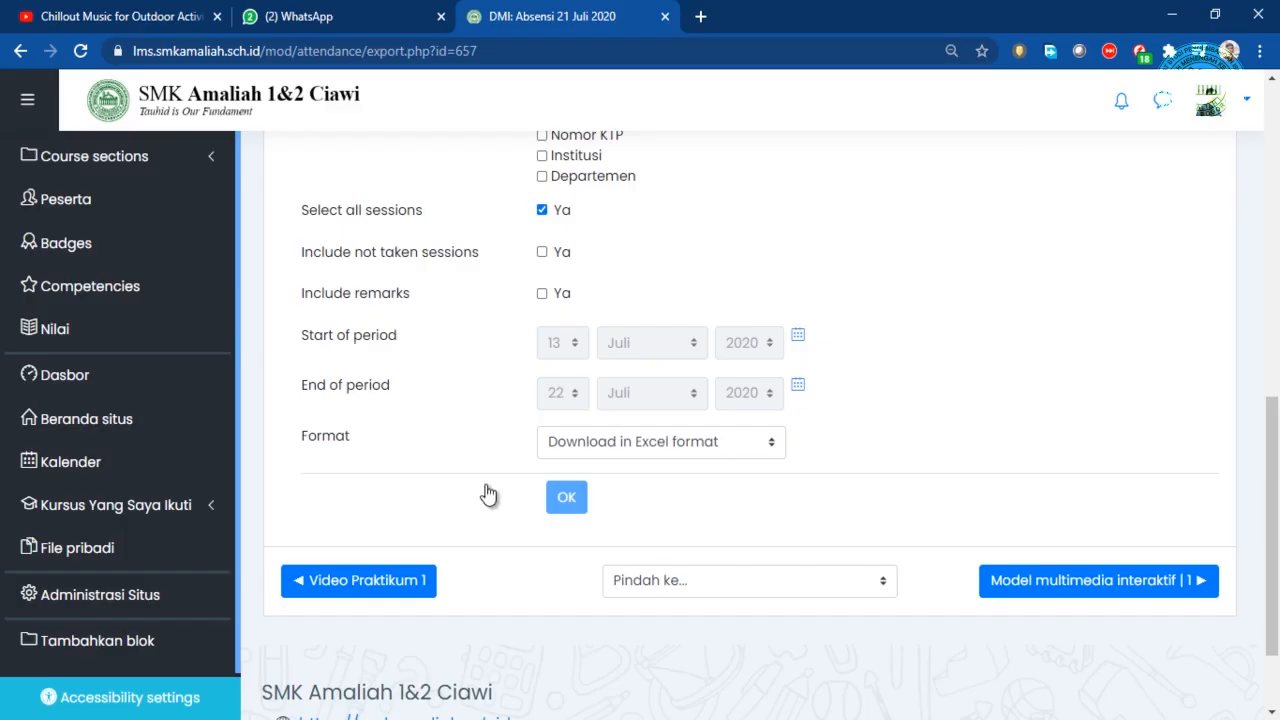
{"action": "scroll", "coordinate": [1041, 304], "scroll_direction": "up", "scroll_amount": 7}
{"action": "scroll", "coordinate": [1041, 304], "scroll_direction": "down", "scroll_amount": 2}
{"action": "scroll", "coordinate": [1041, 304], "scroll_direction": "up", "scroll_amount": 2}
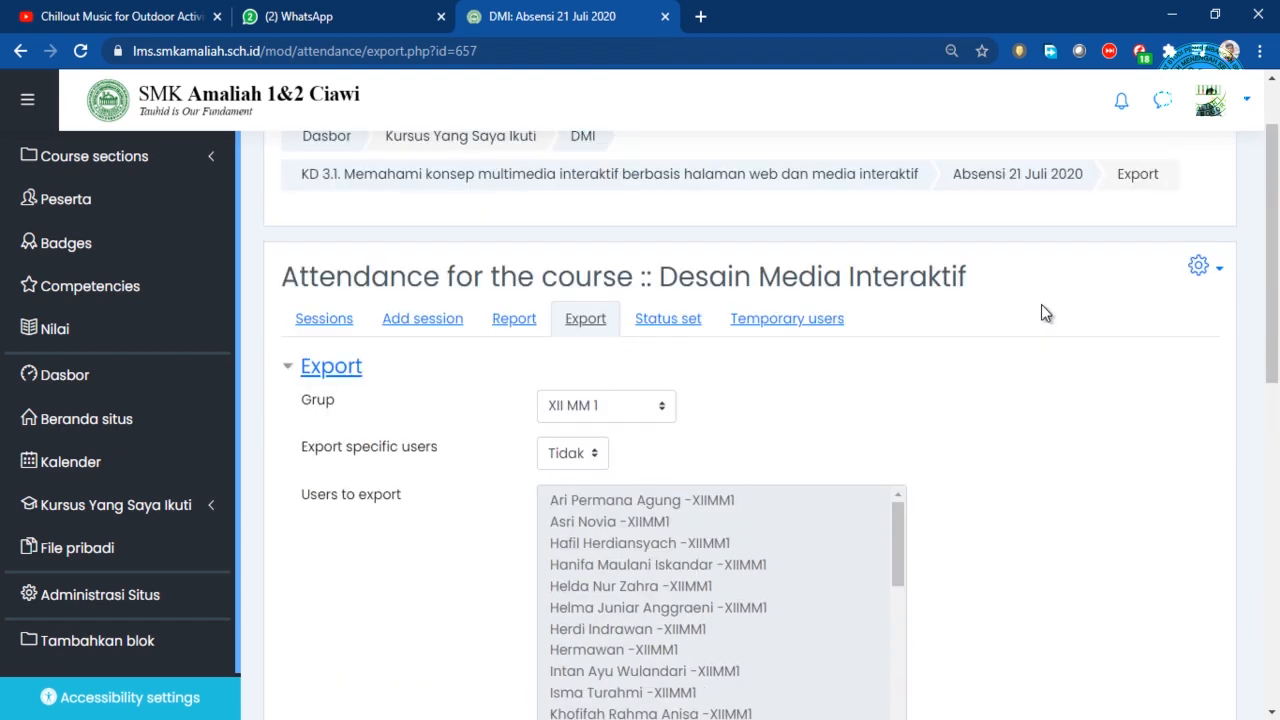